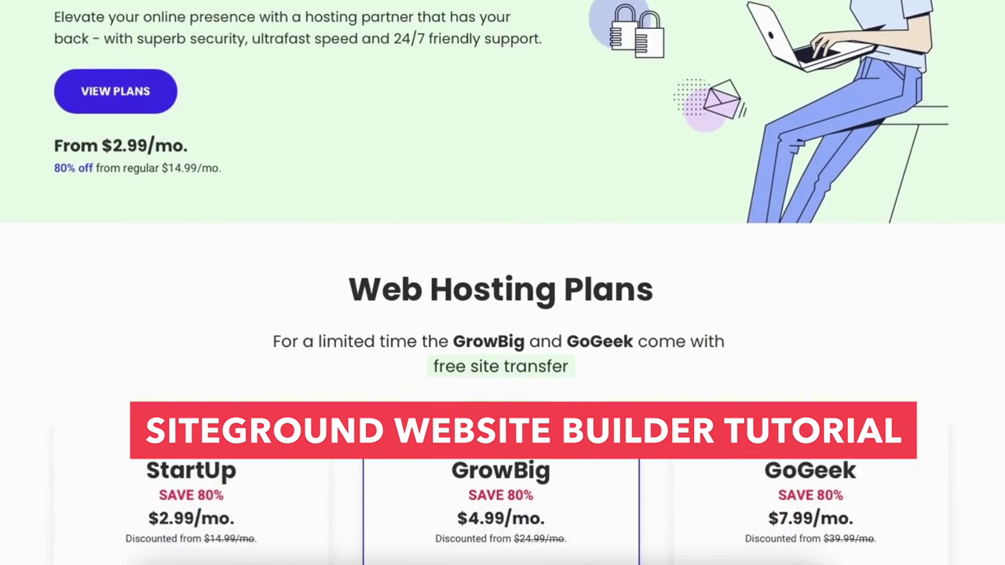
scroll(503, 283, down, 5)
scroll(503, 283, down, 5)
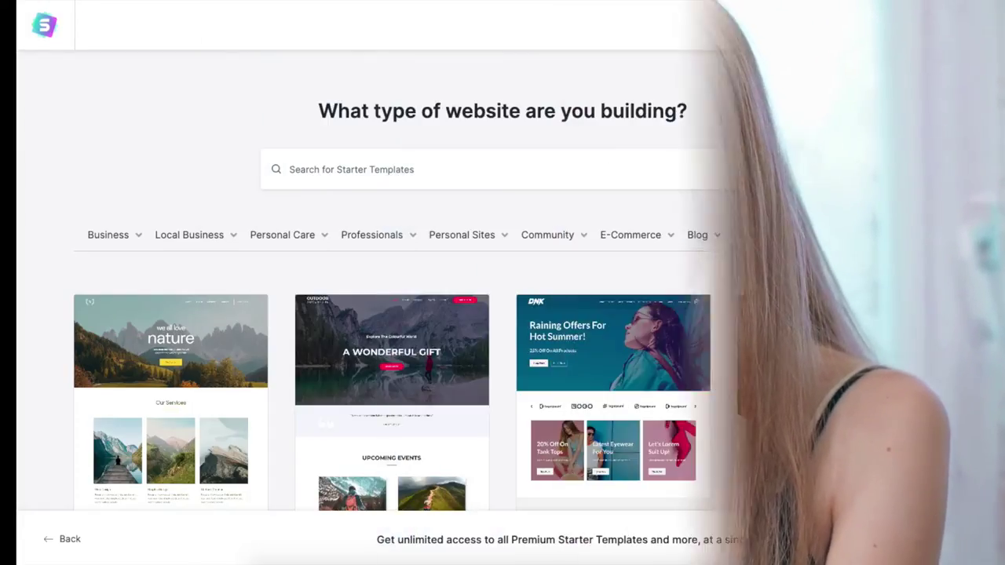
scroll(503, 353, down, 3)
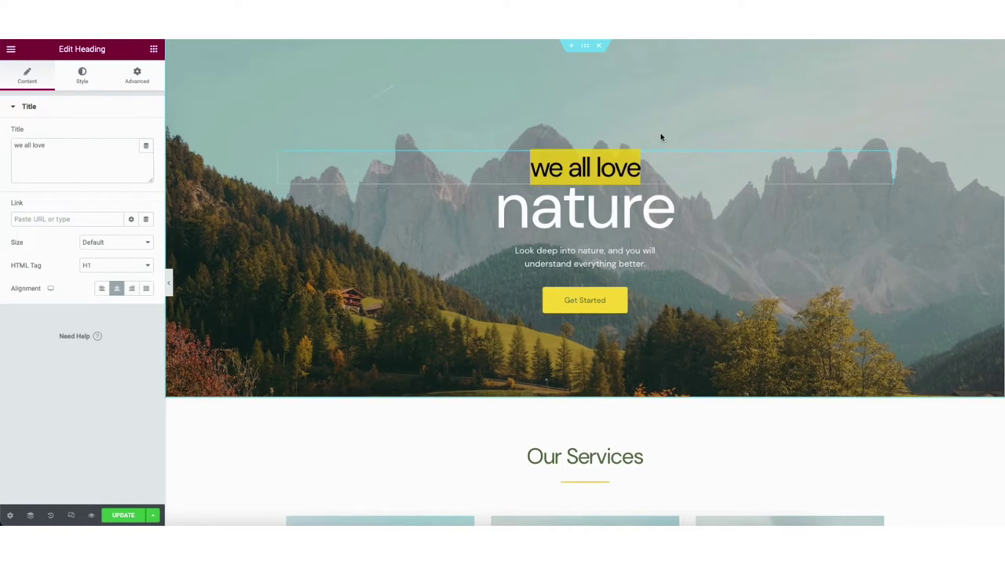
Replace the "we all love" hero heading with the text "this is my".
text(this is my)
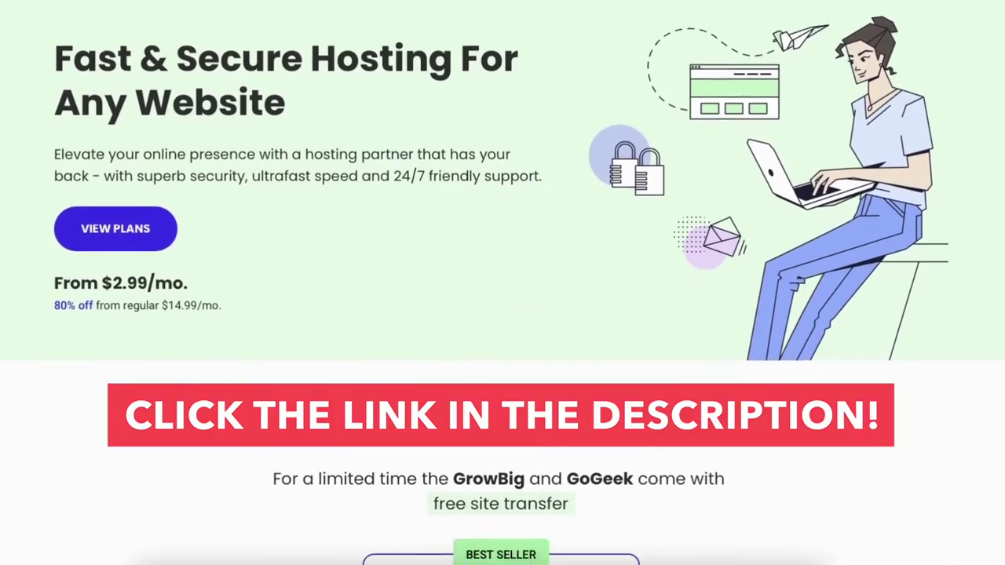
Review the SiteGround web hosting plans StartUp, GrowBig and GoGeek, comparing their prices and included features.
scroll(503, 282, down, 5)
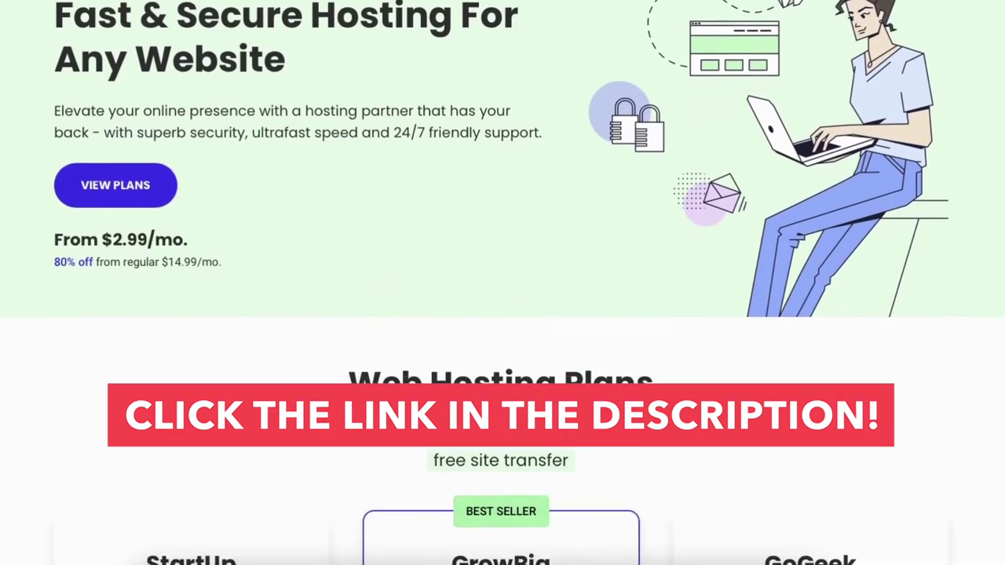
scroll(503, 283, down, 4)
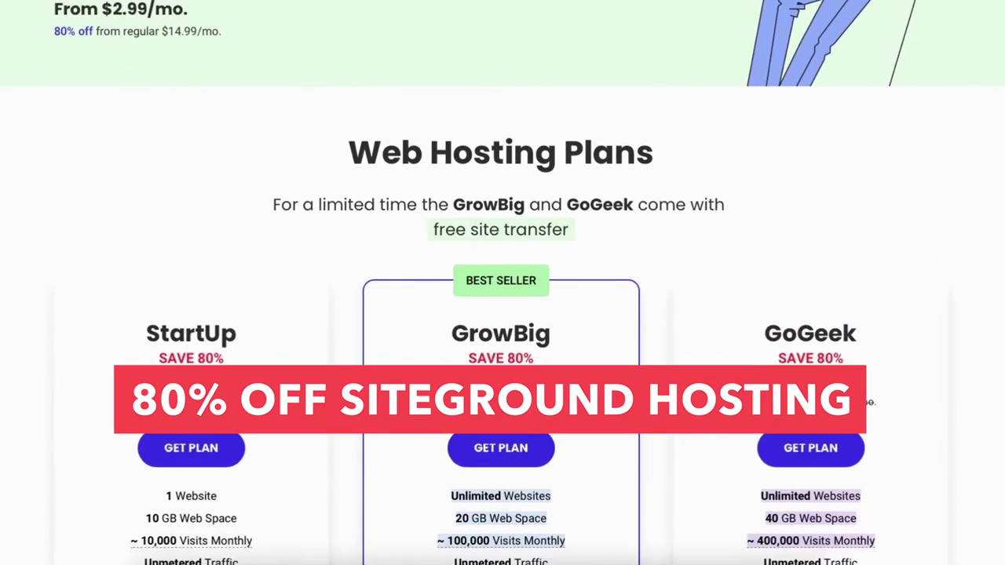
scroll(502, 283, down, 2)
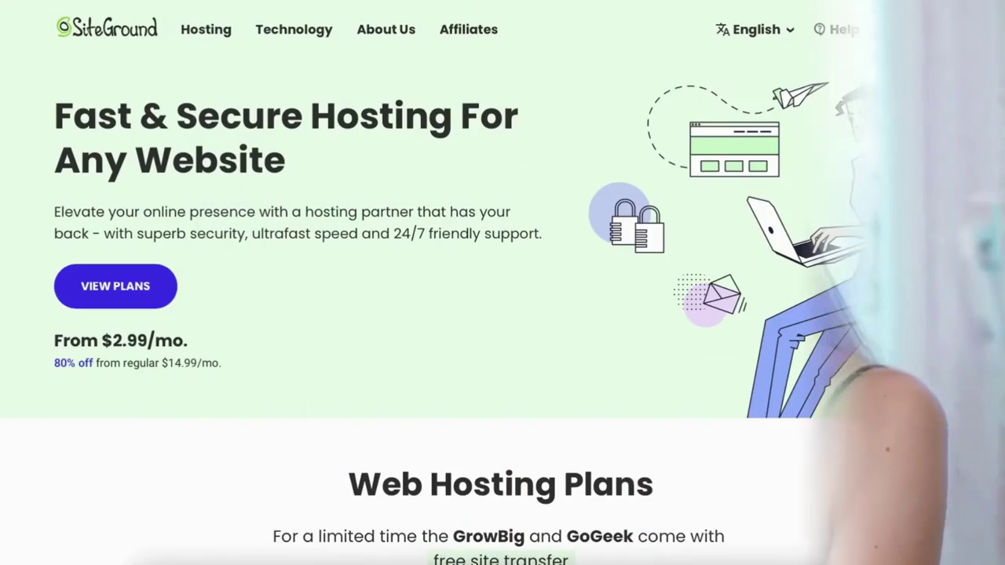
scroll(502, 283, down, 2)
scroll(502, 283, down, 3)
scroll(502, 282, down, 3)
scroll(503, 283, down, 1)
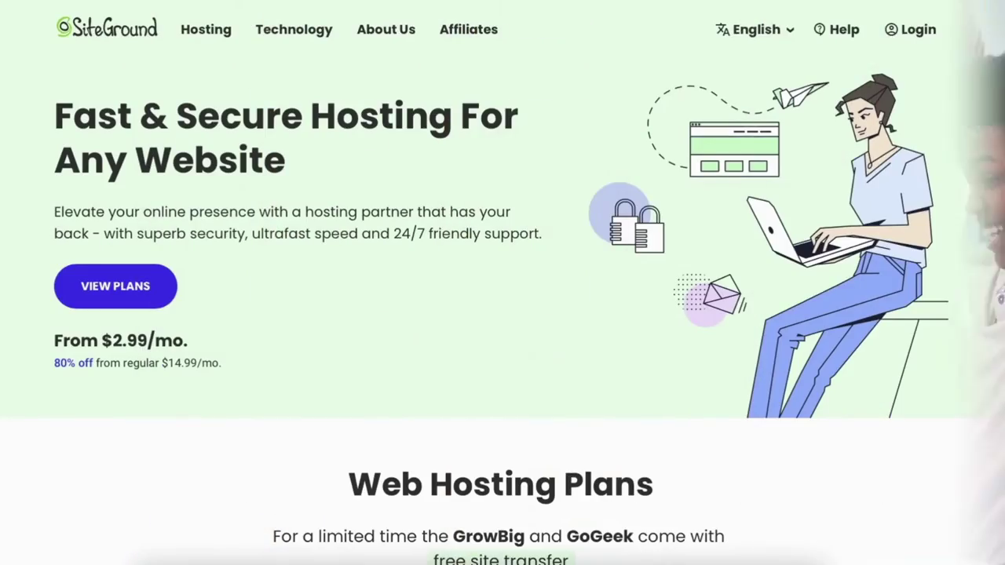
scroll(502, 283, down, 2)
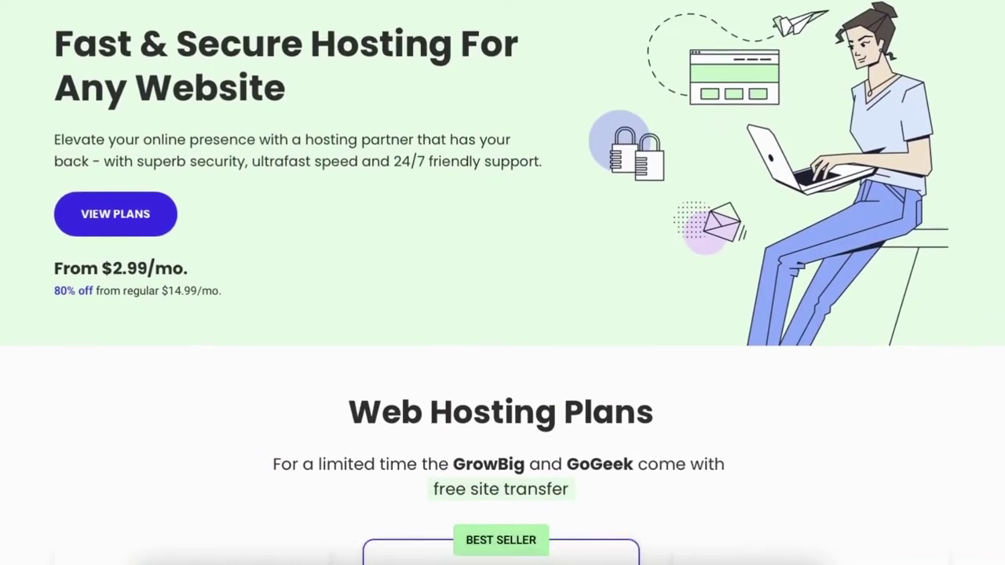
scroll(503, 283, down, 5)
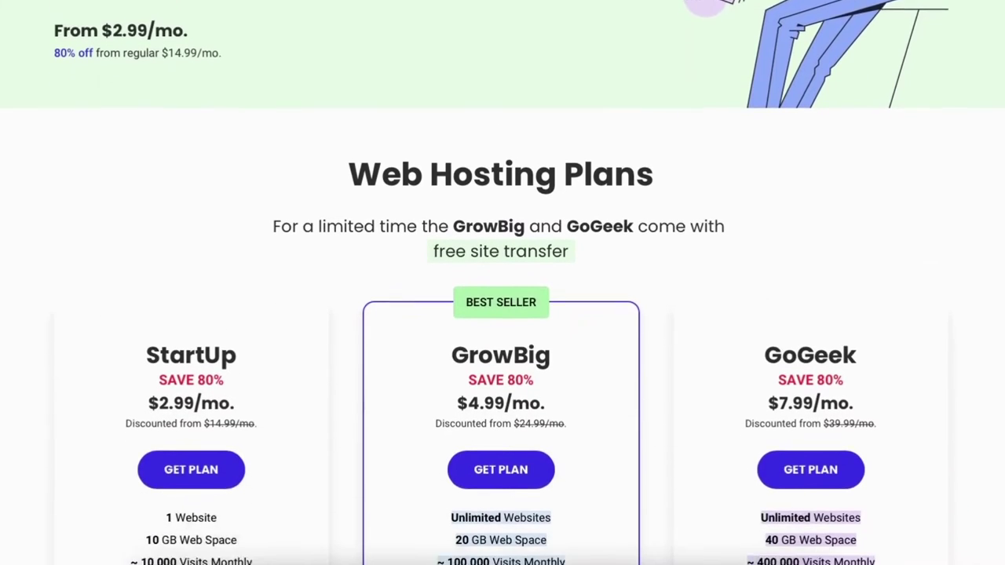
scroll(502, 282, down, 4)
scroll(502, 282, down, 3)
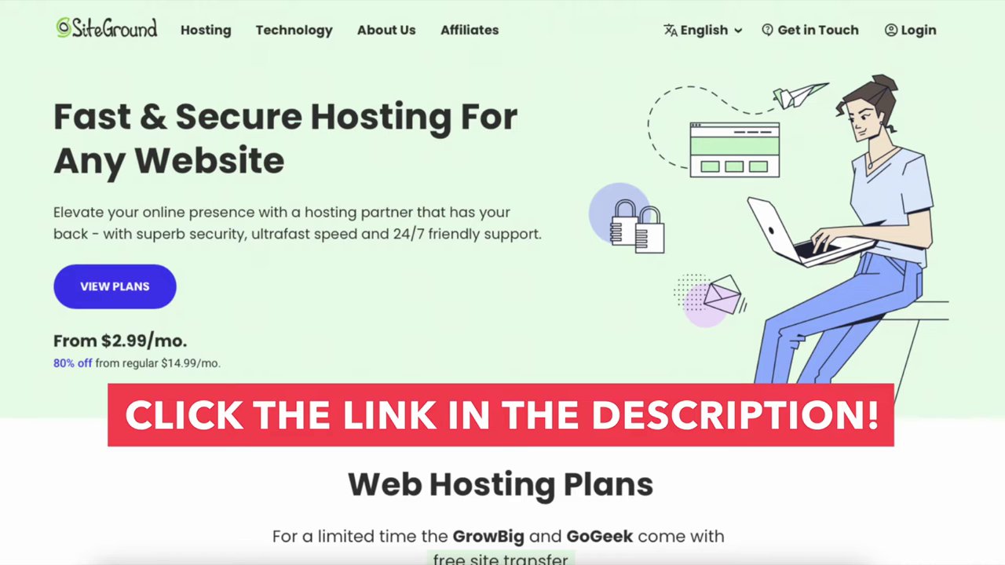
scroll(502, 283, down, 1)
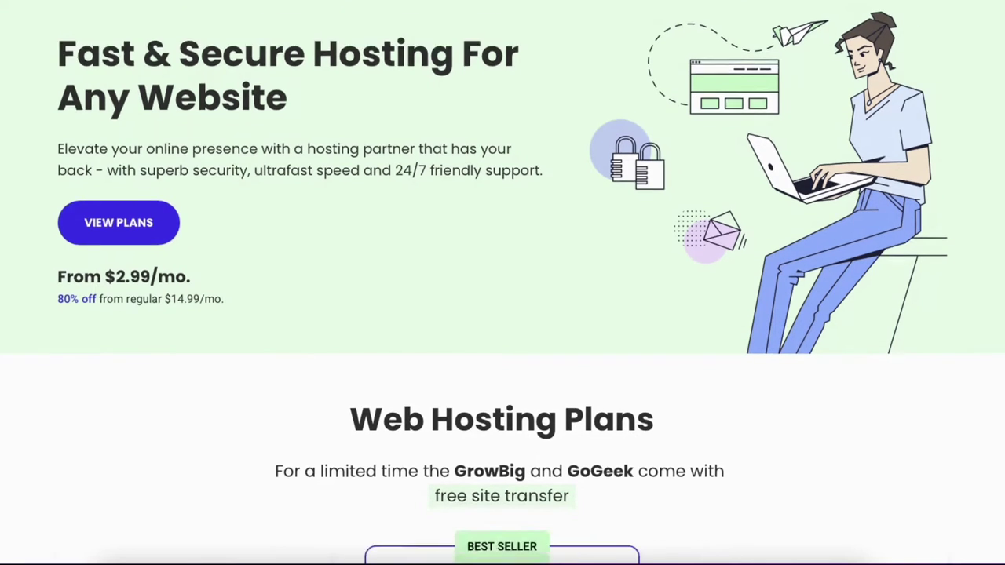
scroll(502, 283, down, 5)
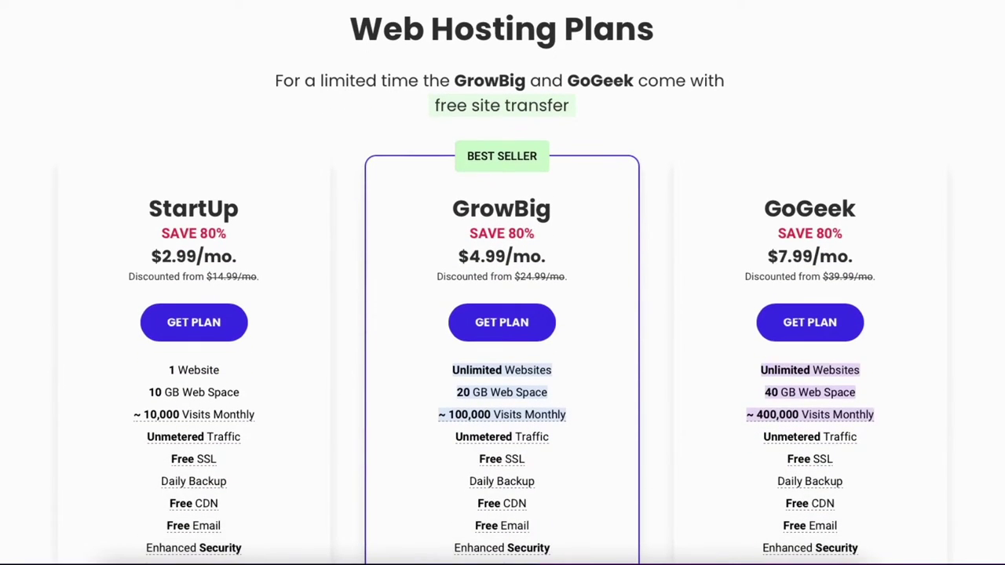
scroll(503, 283, down, 2)
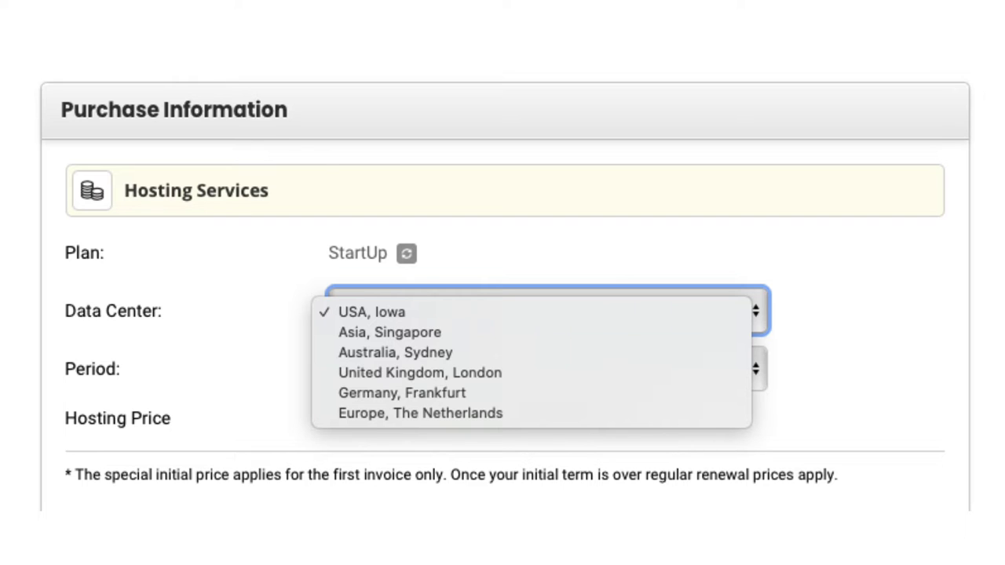
Select USA, Iowa as the data center for the StartUp plan and open the hosting period options.
key(Return)
key(Tab)
key(space)
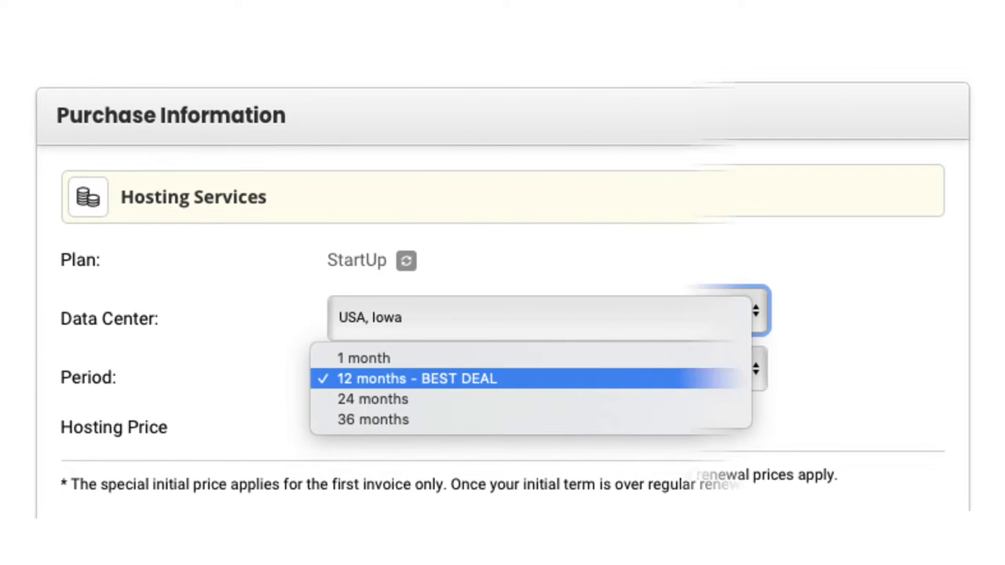
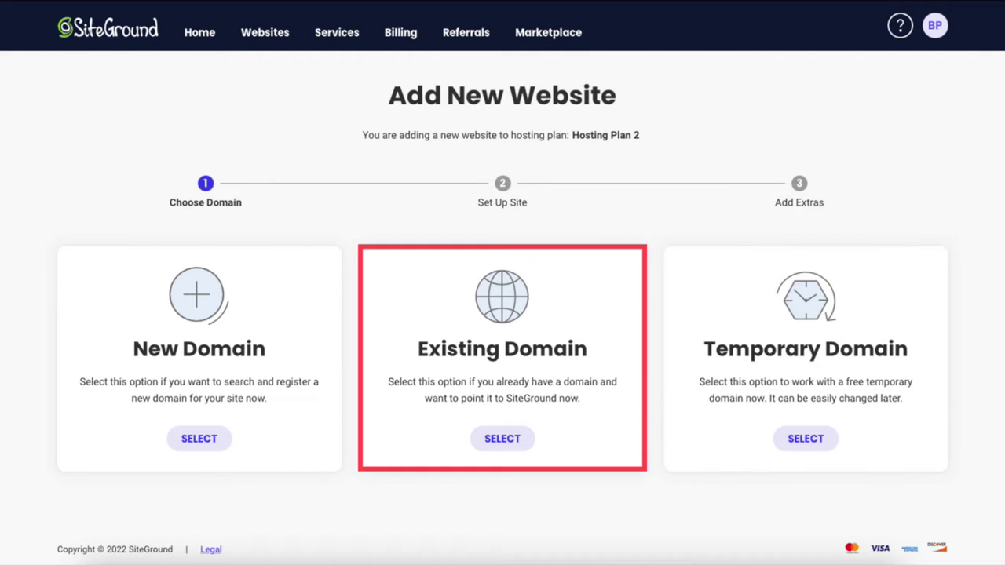
Choose an existing domain for the new website and set it up as a new website with a fresh application.
click(501, 438)
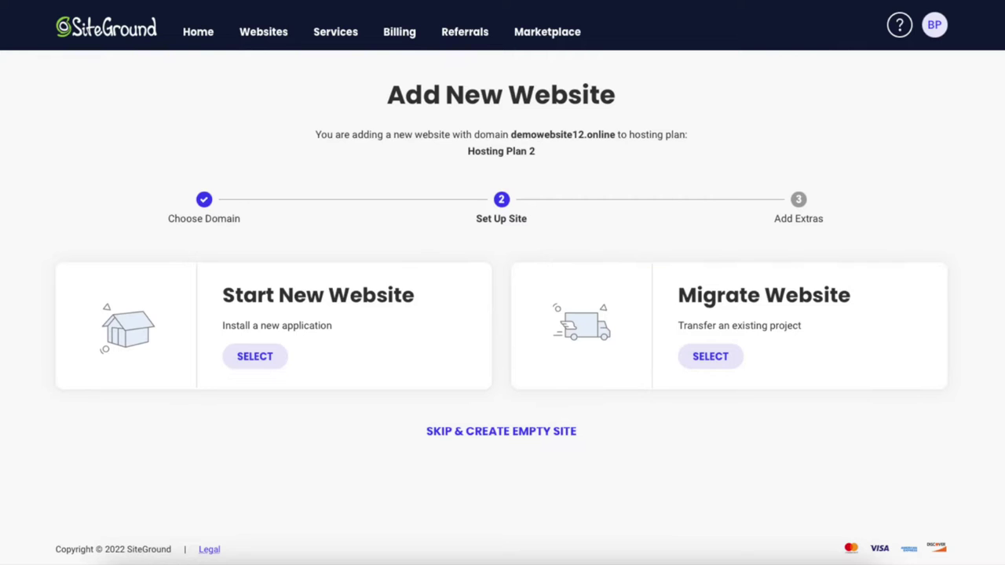
click(254, 357)
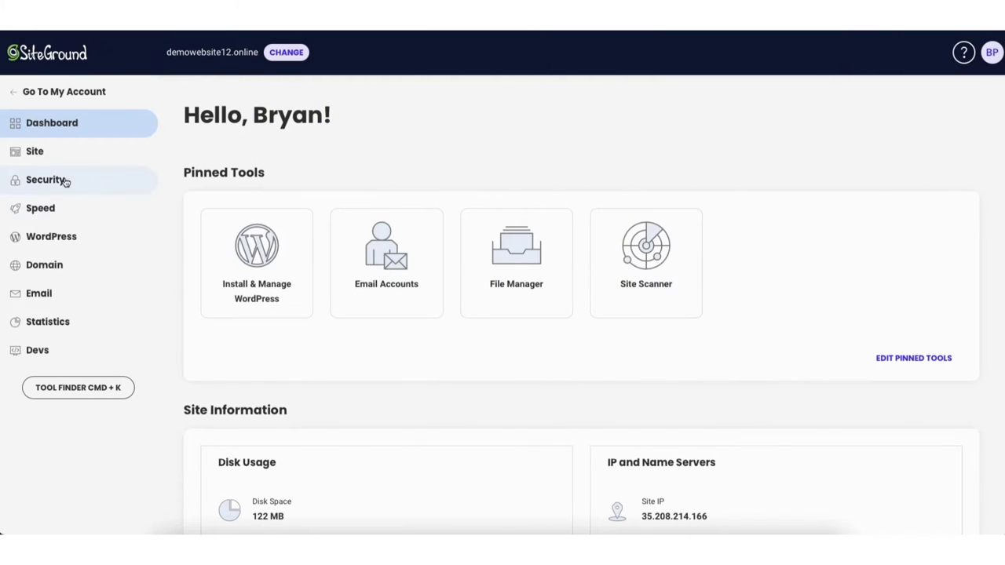
Open the SSL certificate choices in the SSL Manager and enable HTTPS Enforce for demowebsite12.online.
click(65, 181)
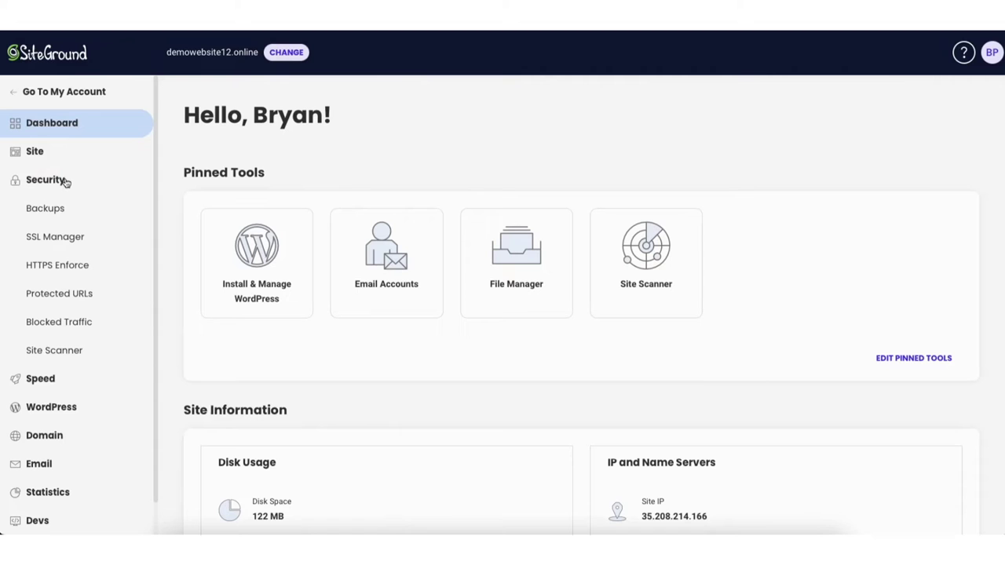
click(65, 240)
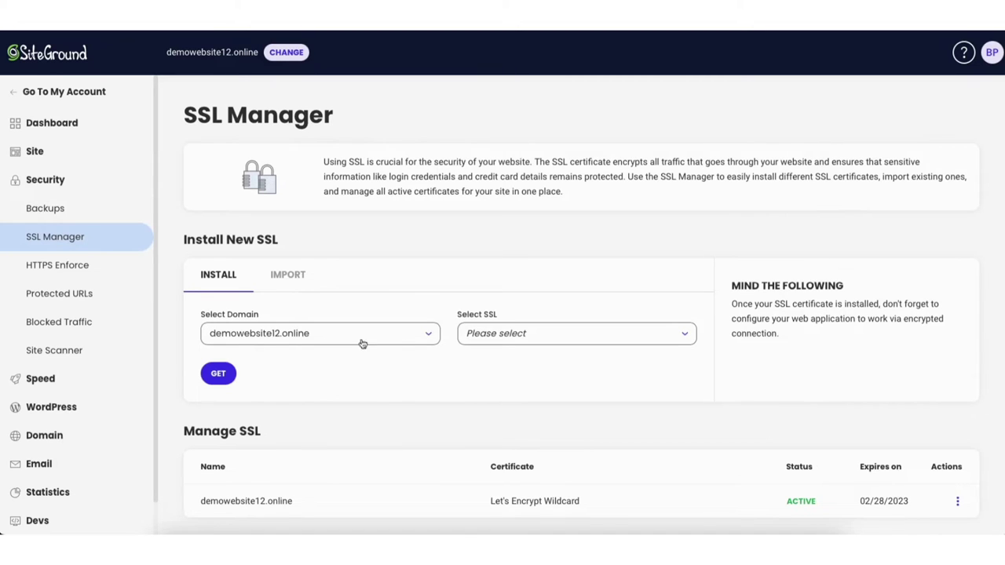
click(485, 336)
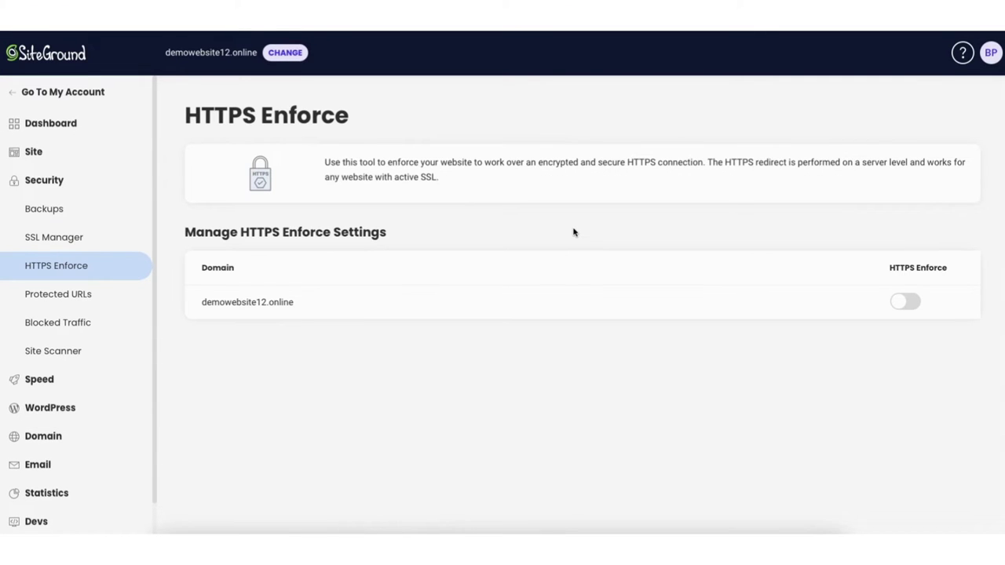
click(906, 304)
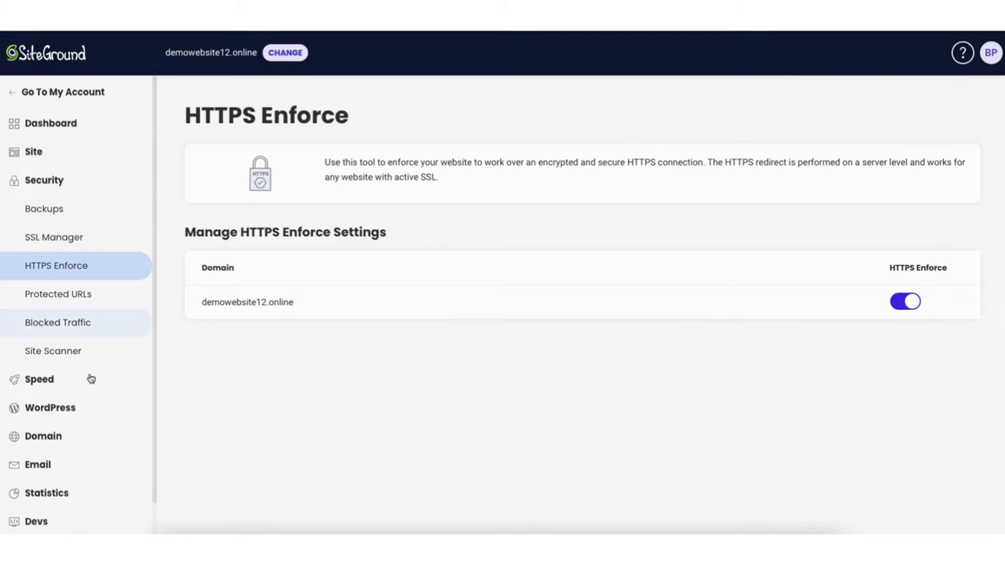
Open the WordPress admin of the demowebsite12.online installation from SiteGround's WordPress management.
click(70, 410)
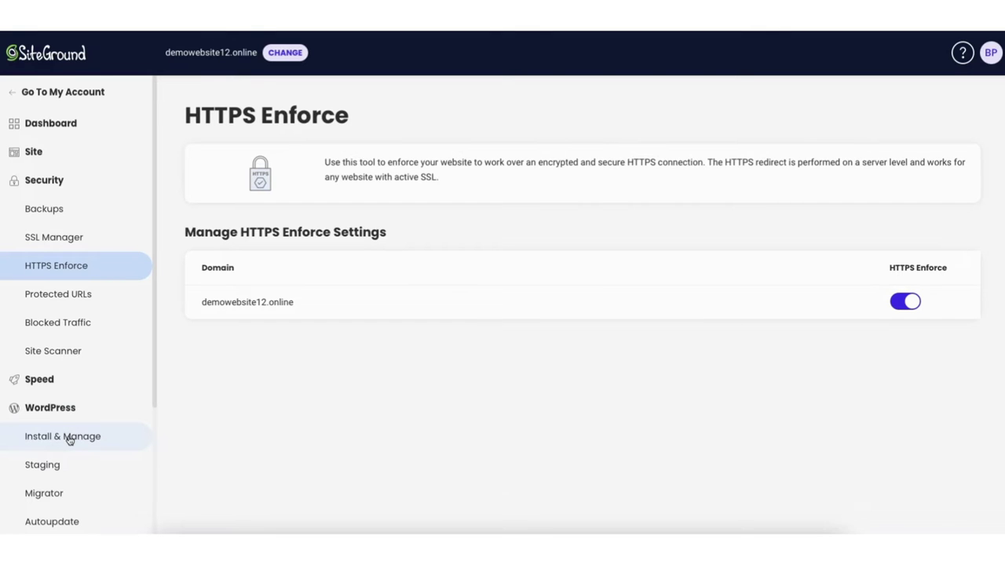
click(69, 441)
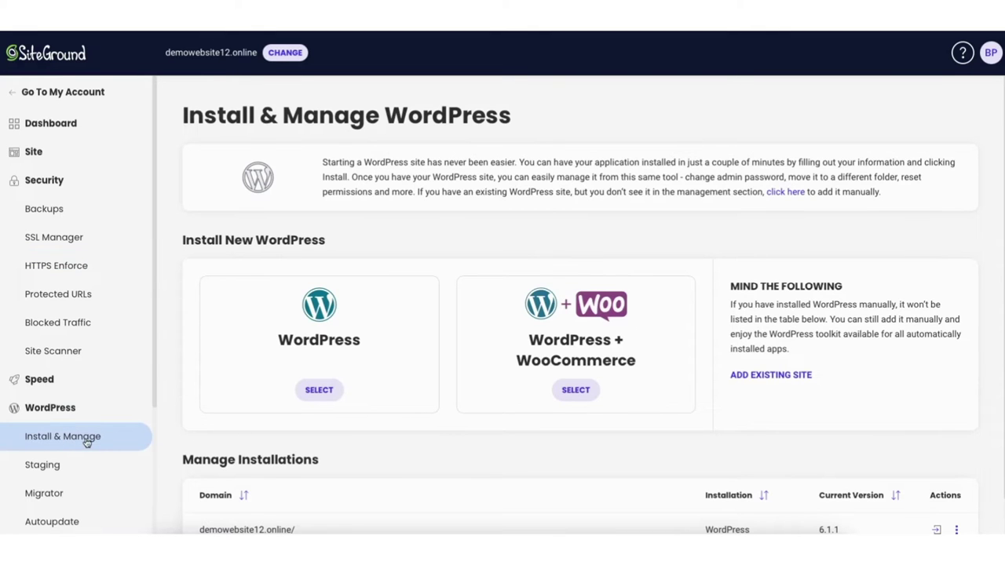
scroll(997, 267, down, 1)
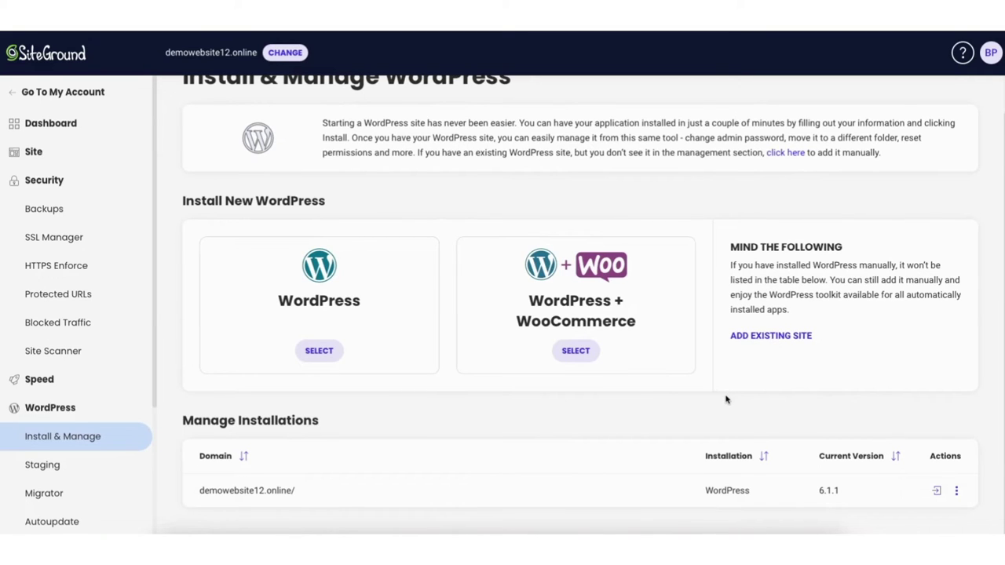
click(938, 492)
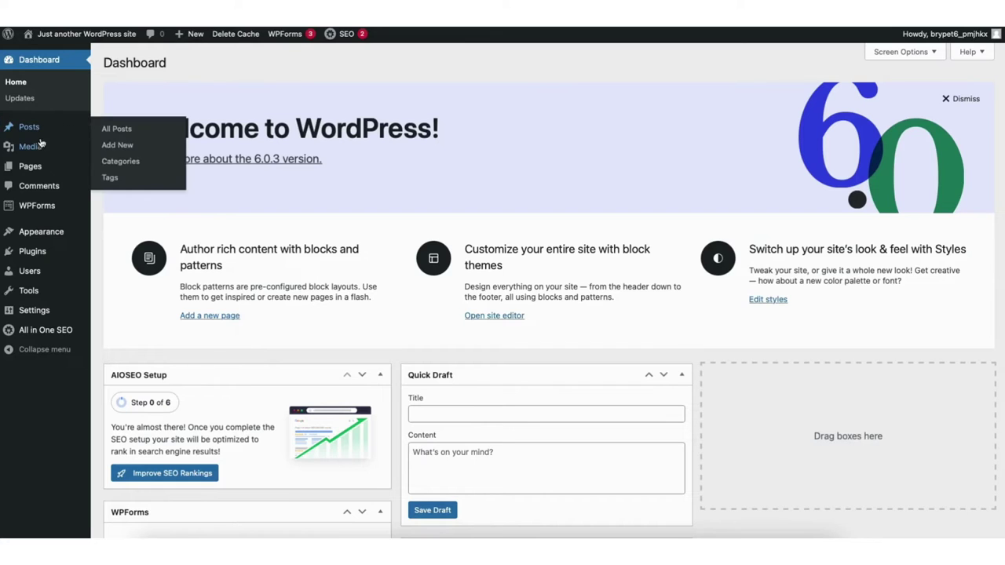
Open the WordPress themes and browse the installed themes and the popular themes available to add.
mouse_move(41, 235)
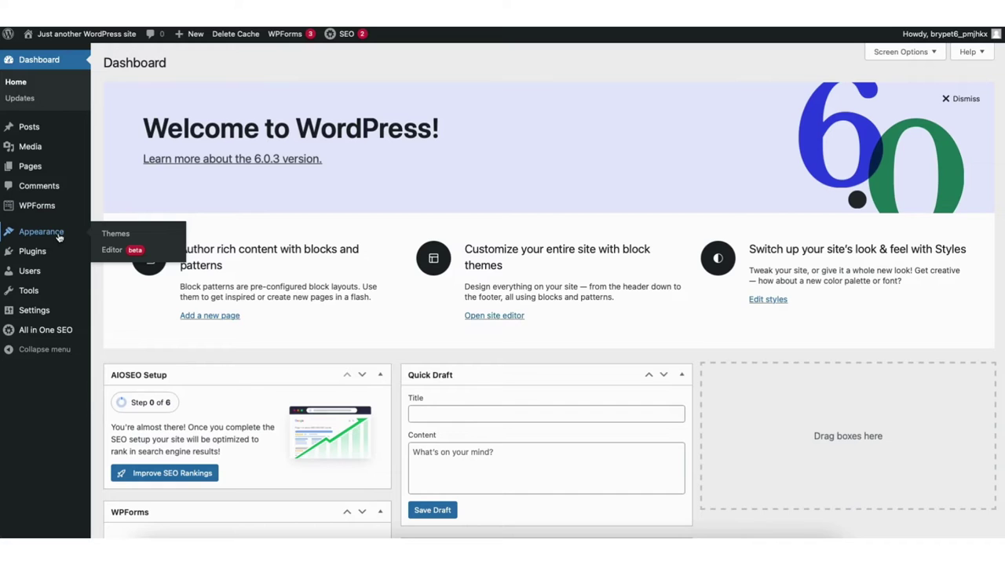
click(116, 235)
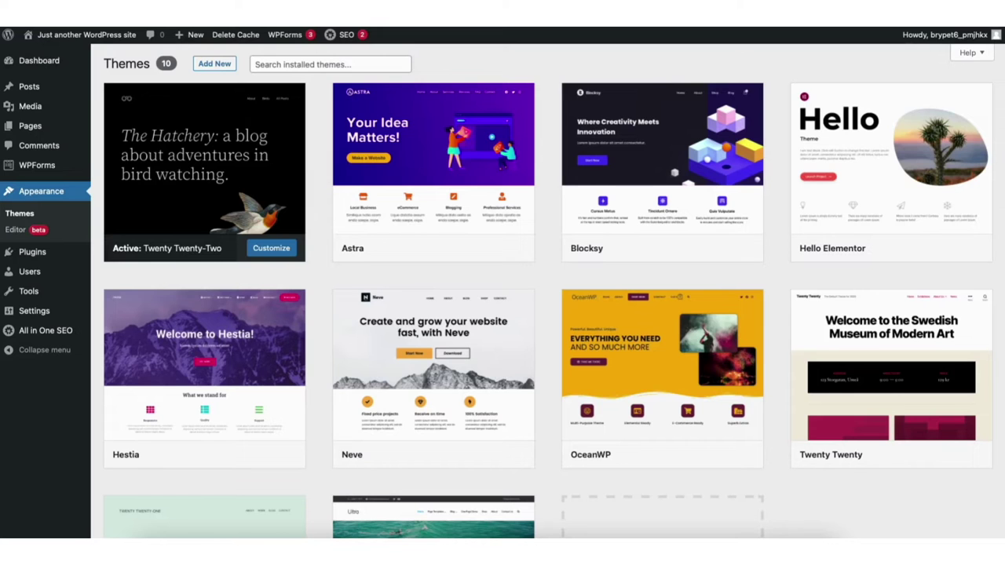
scroll(993, 227, down, 3)
click(662, 373)
scroll(549, 291, down, 5)
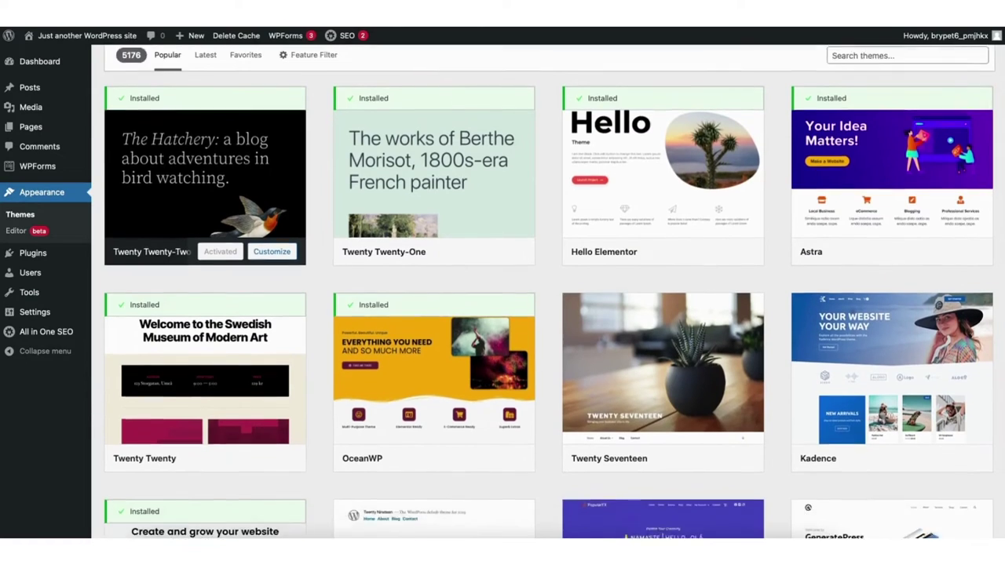
scroll(550, 291, down, 5)
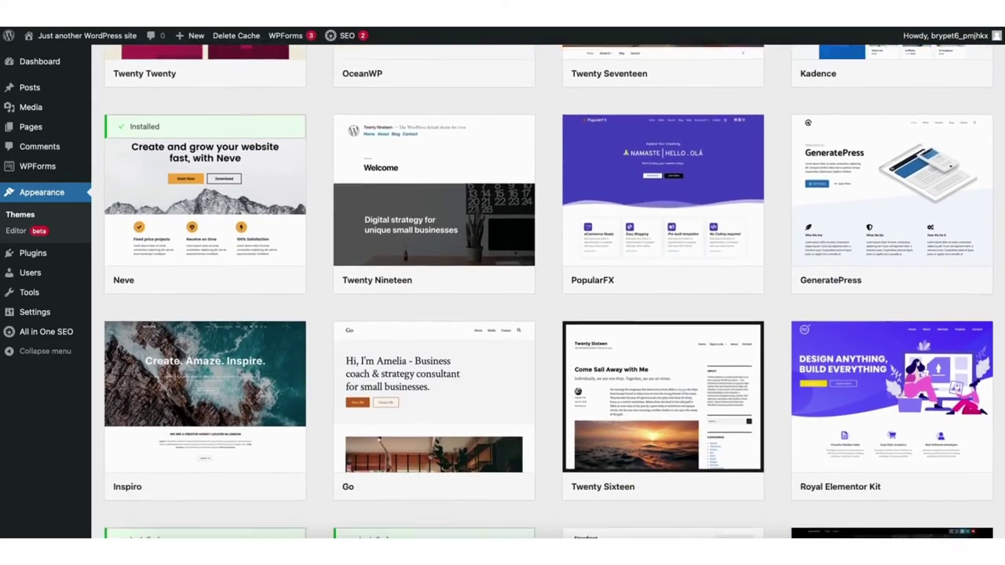
scroll(549, 291, down, 5)
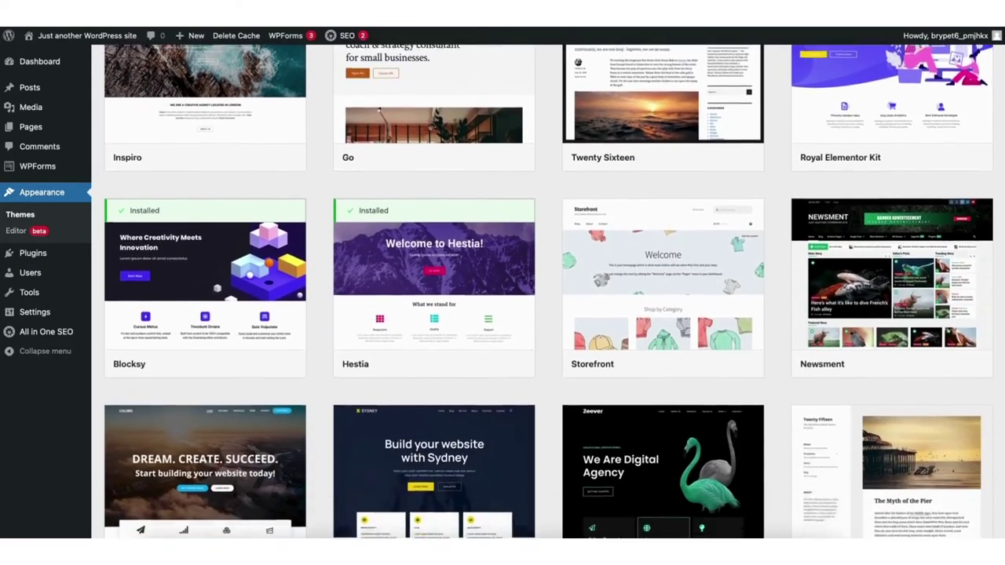
scroll(549, 291, down, 2)
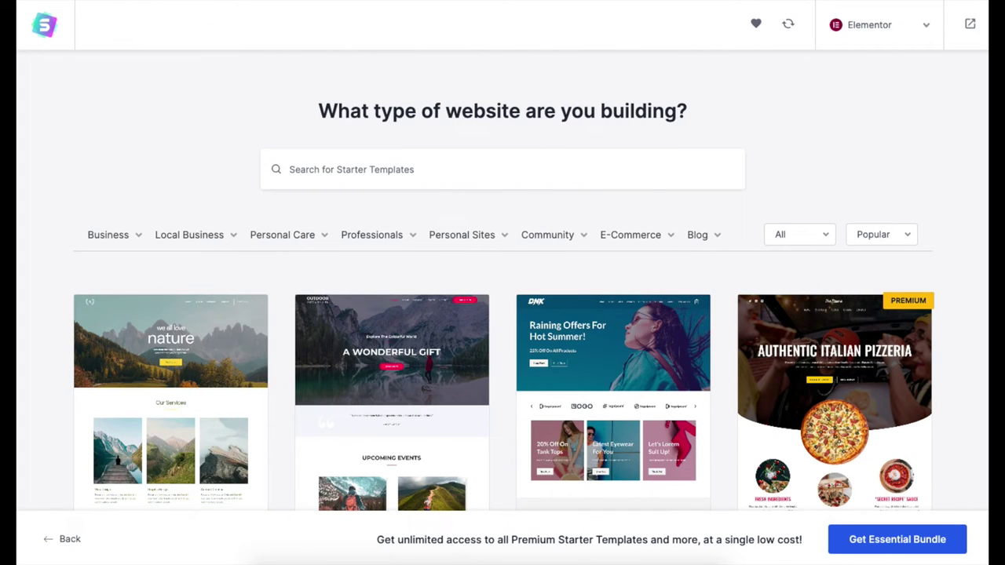
Browse the Elementor starter templates.
scroll(502, 314, down, 5)
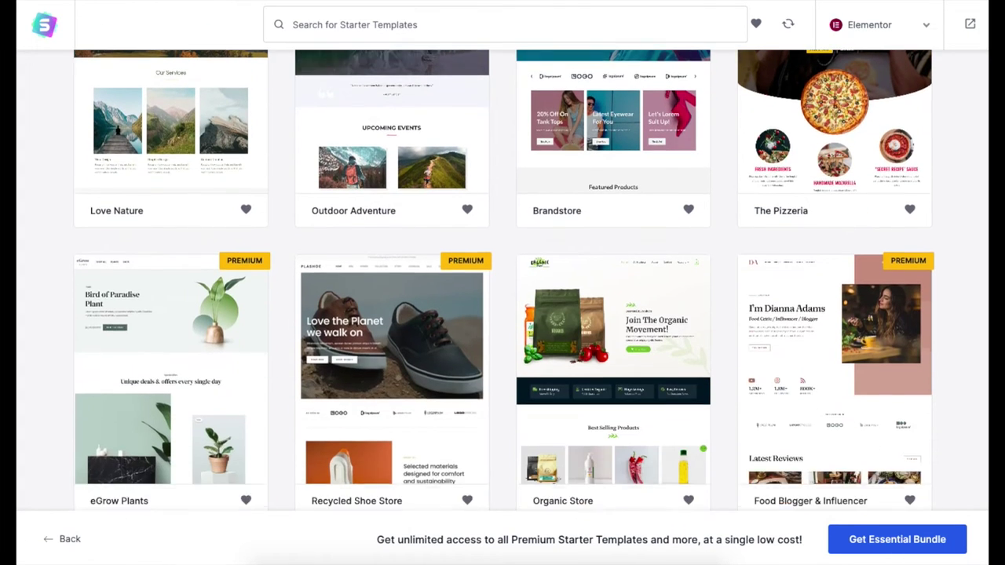
scroll(502, 314, down, 3)
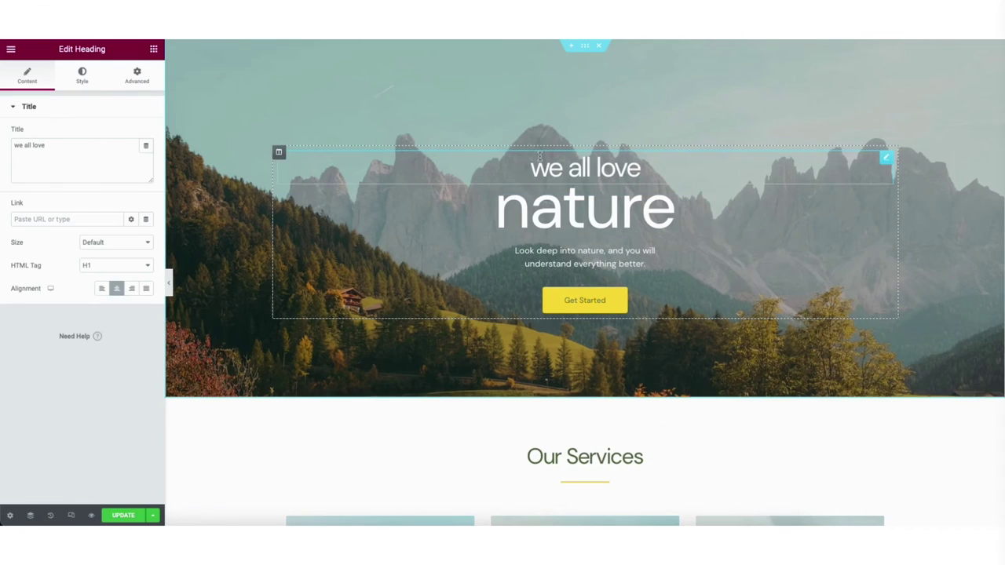
Select the "we all love" heading text in the hero section and overwrite it with "this is".
drag(526, 165, 660, 136)
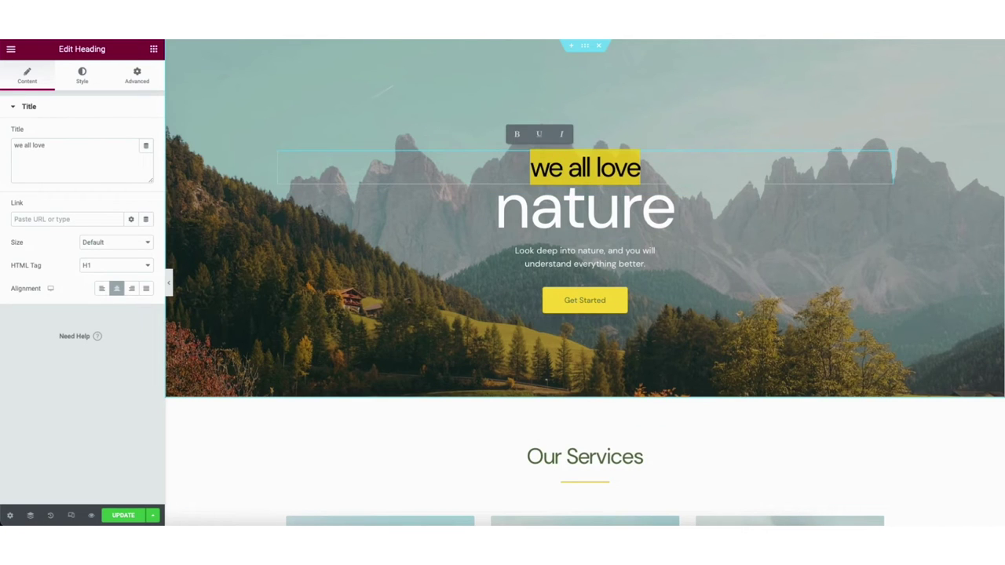
text(this)
text(is)
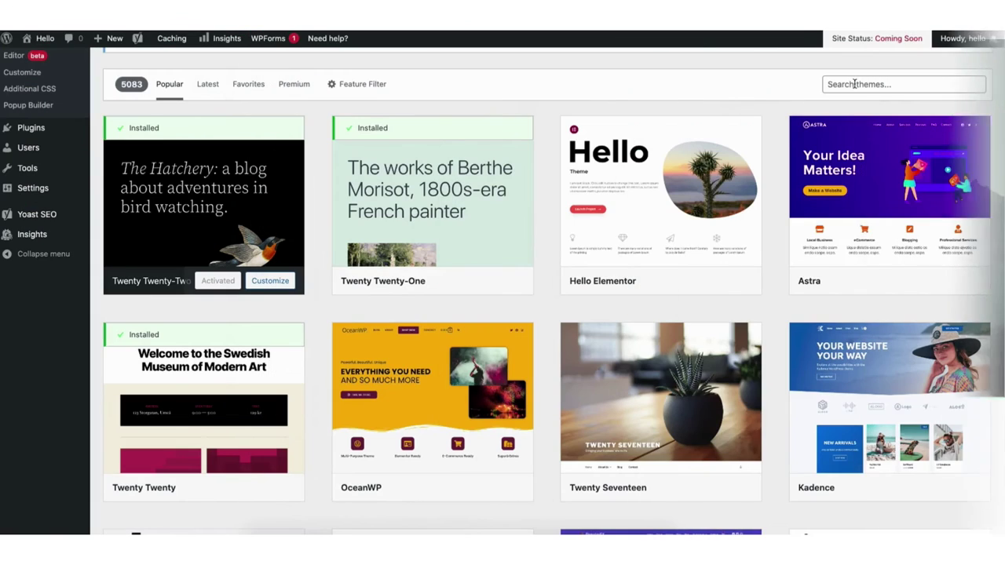
Search the available themes for "astra", and install and activate the Astra theme.
click(854, 84)
text(astra)
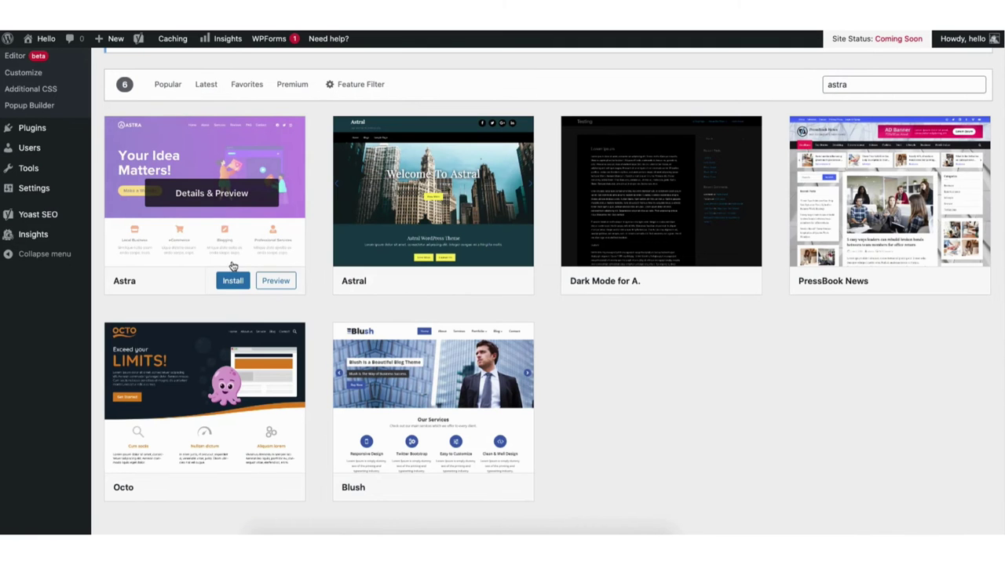
click(228, 280)
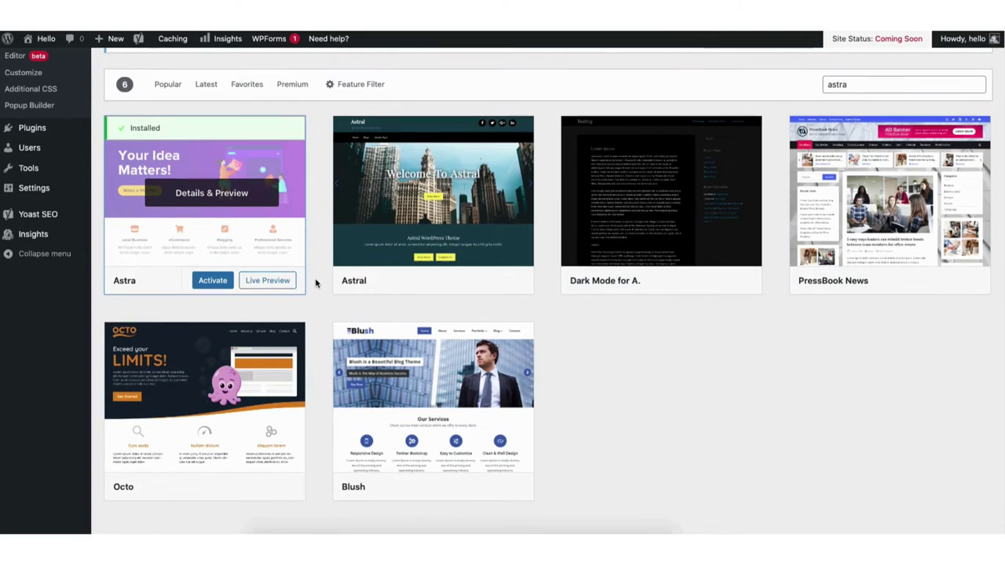
click(212, 282)
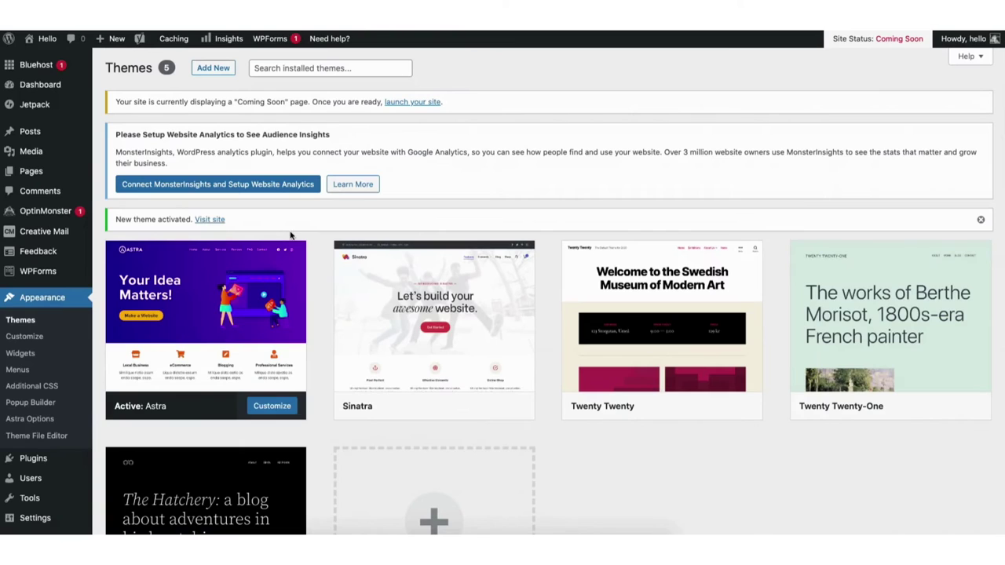
Search the plugin directory for "starter templates", and install and activate the Starter Templates plugin for Elementor, WordPress and Beaver Builder.
mouse_move(33, 461)
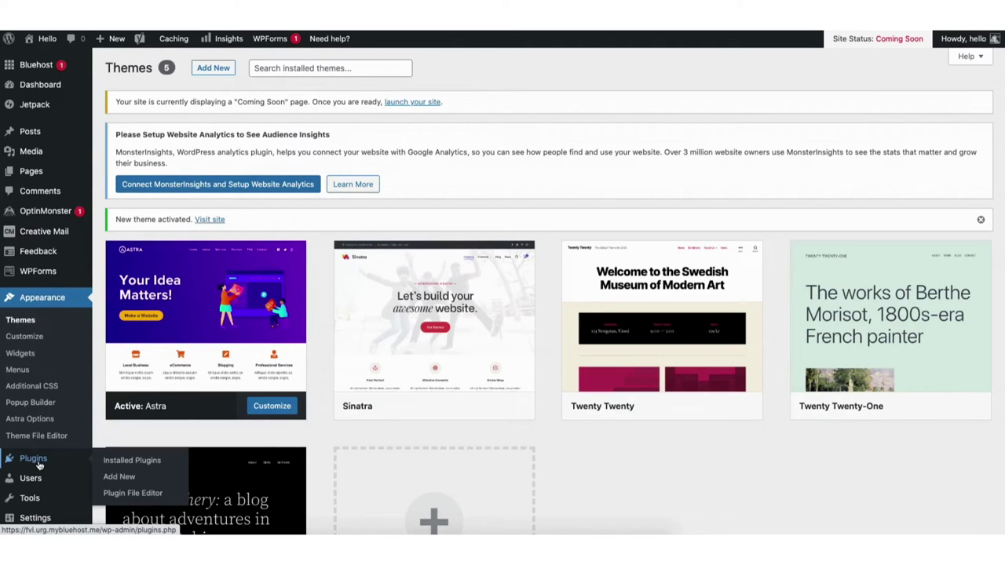
click(119, 481)
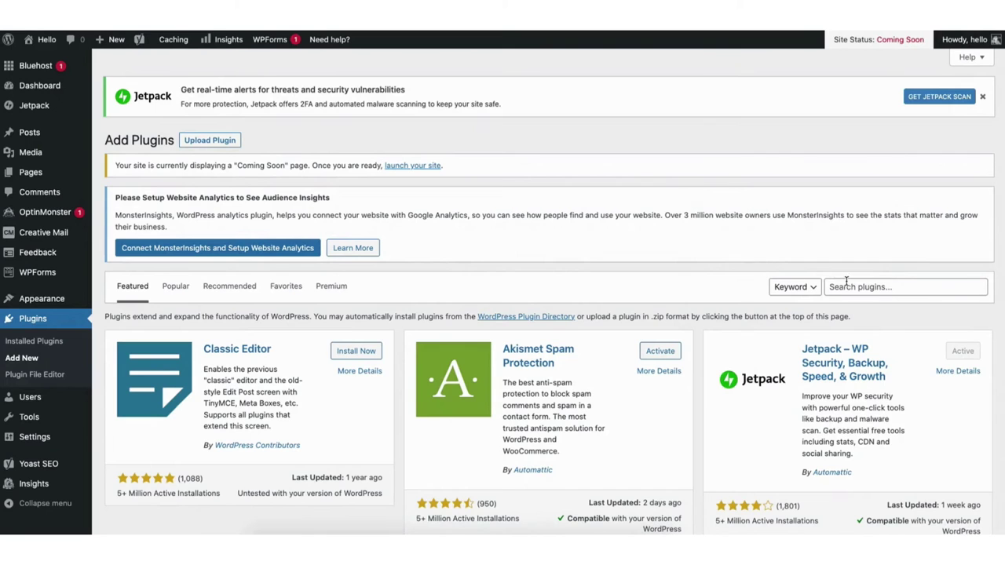
click(846, 286)
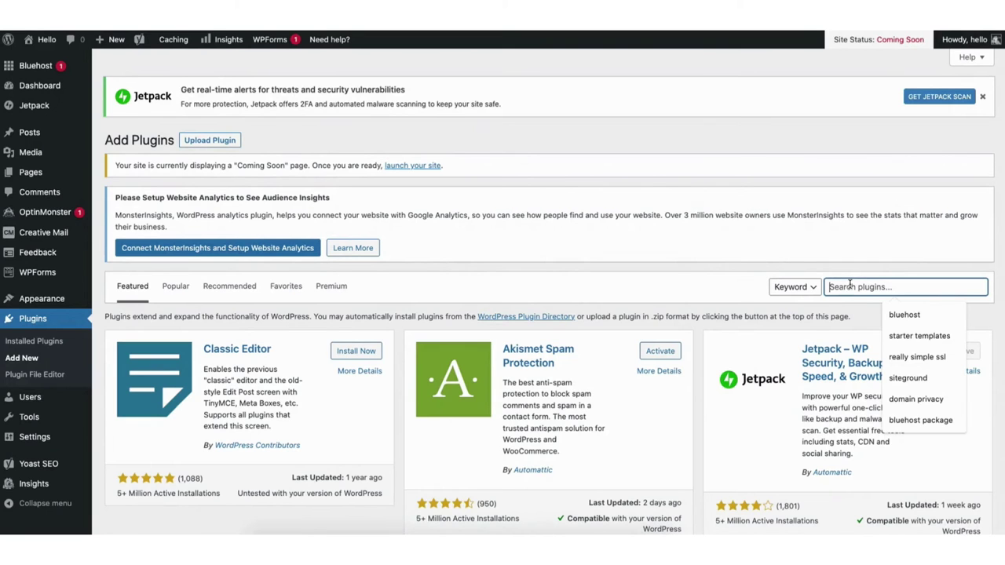
text(starter templates)
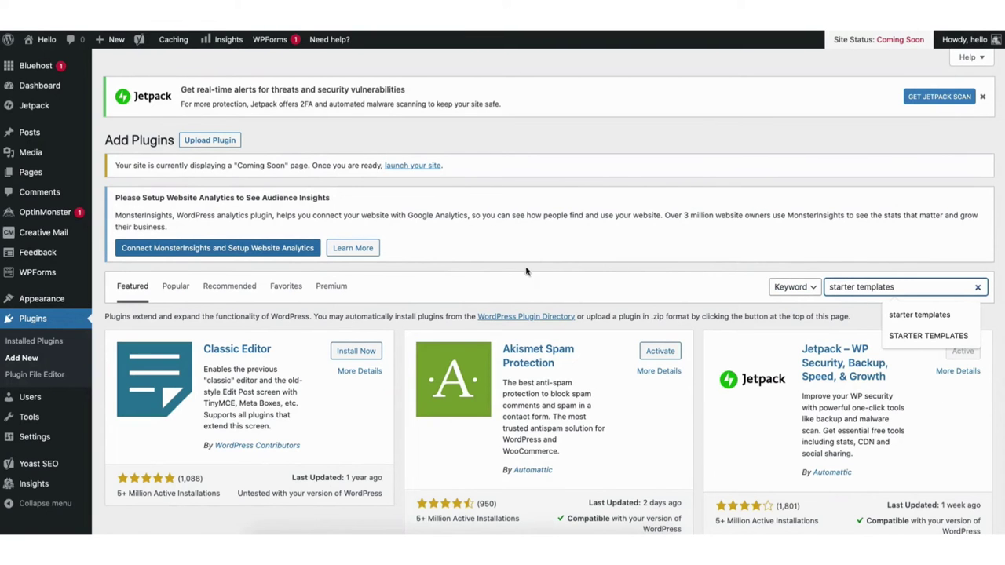
key(Return)
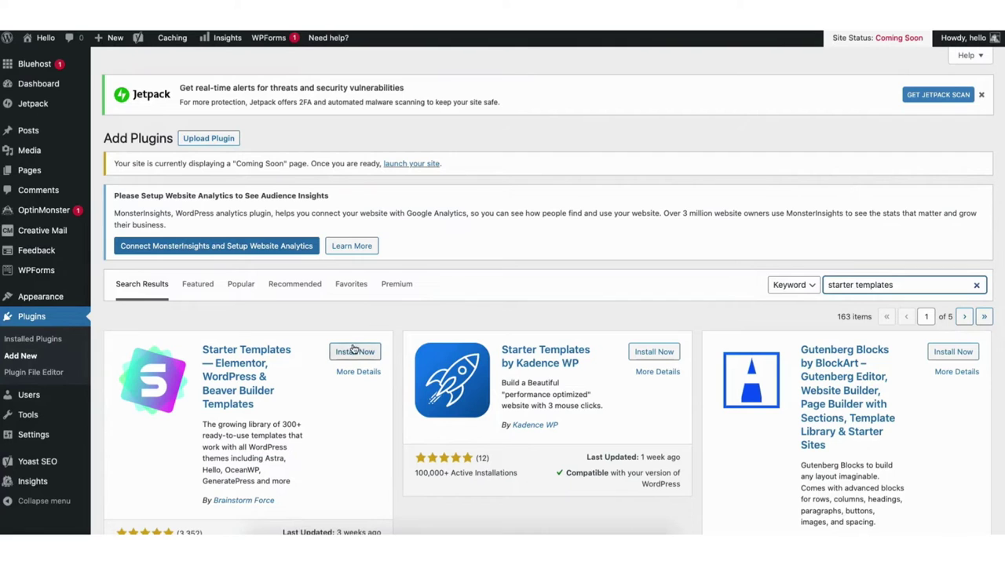
click(351, 353)
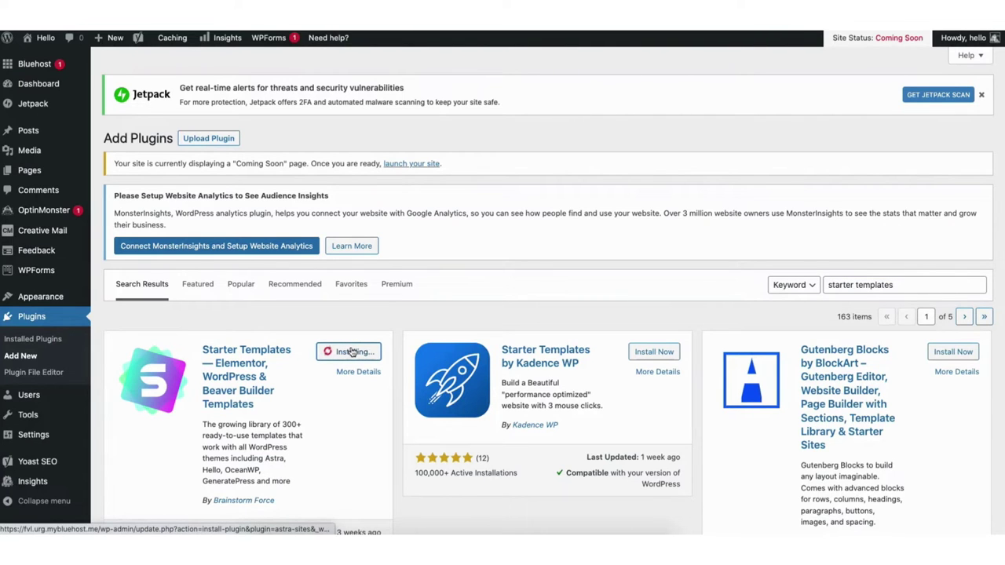
click(360, 355)
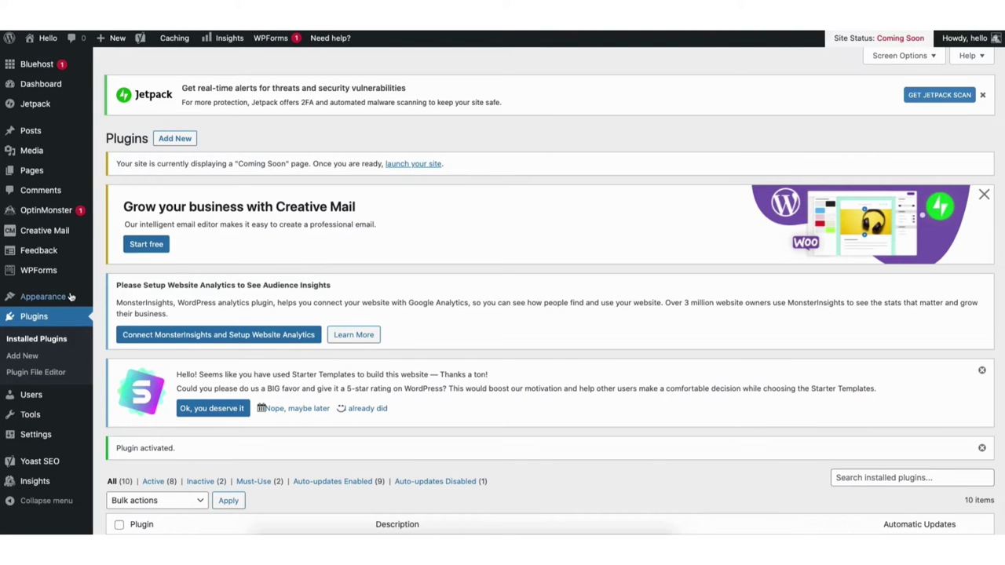
Open the Starter Templates library with Elementor as page builder and browse its website templates.
mouse_move(44, 302)
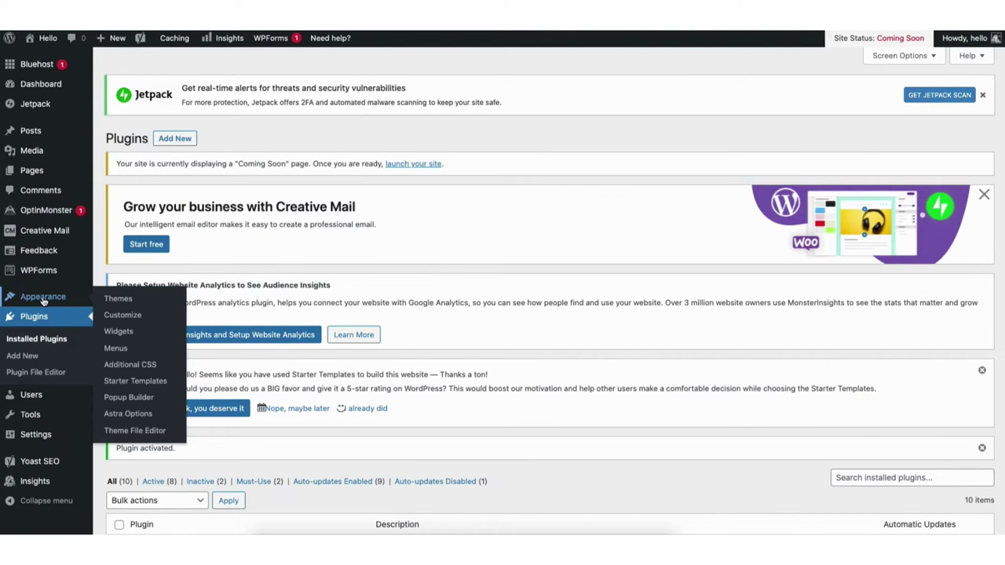
click(127, 382)
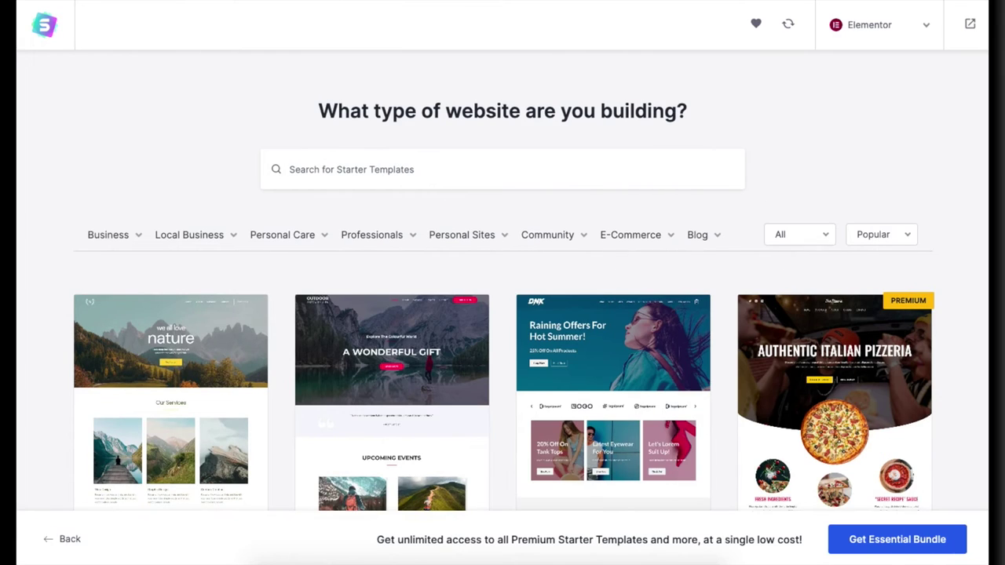
scroll(502, 315, down, 3)
scroll(502, 314, down, 5)
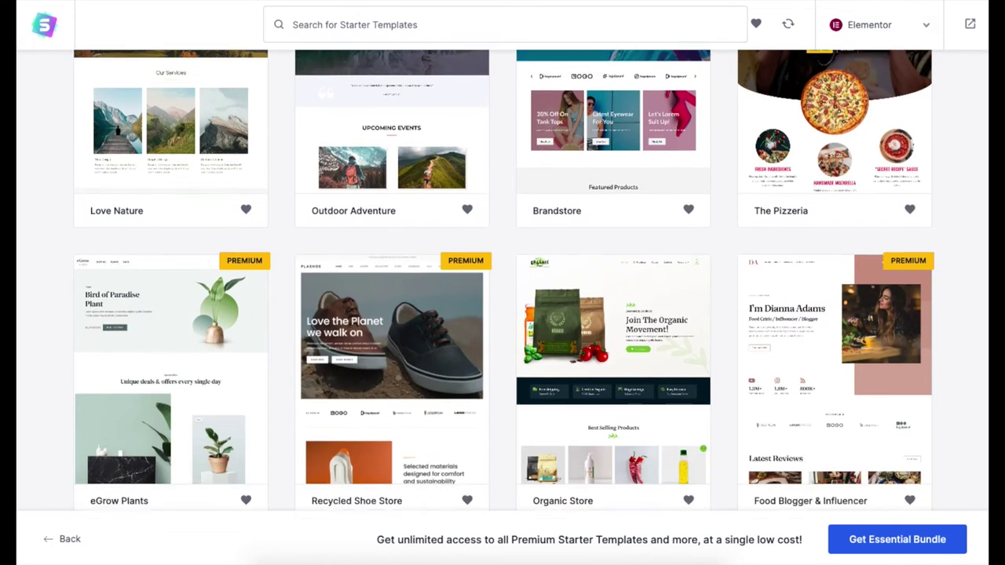
scroll(502, 314, down, 5)
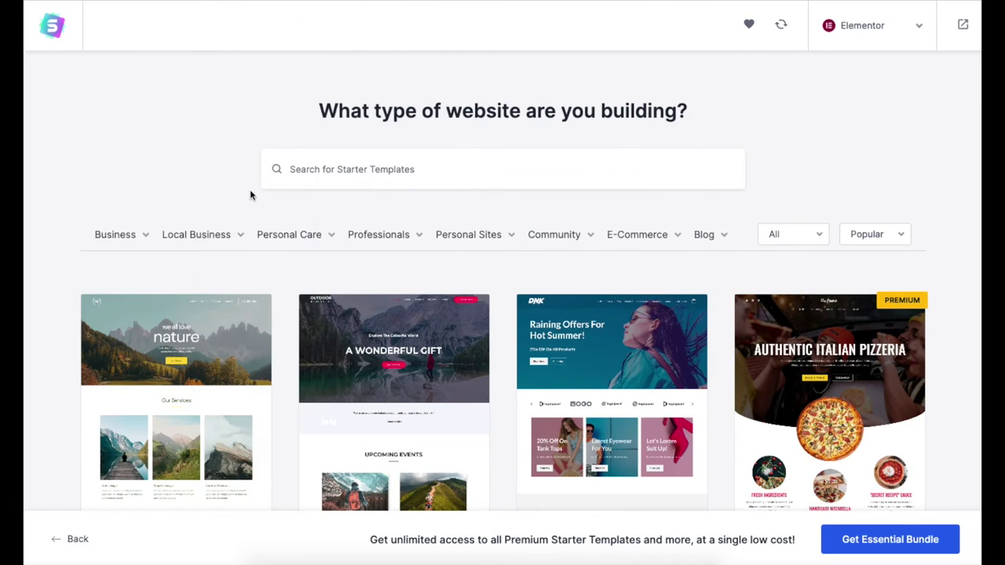
Search the starter templates for "photography", preview the premium Photographer template and close the preview.
click(327, 171)
text(photography)
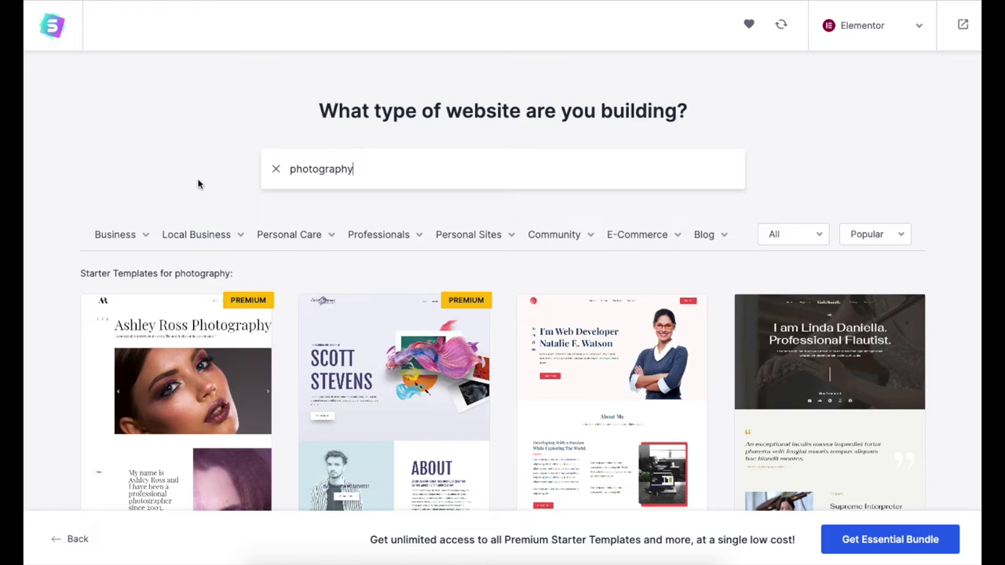
mouse_move(131, 237)
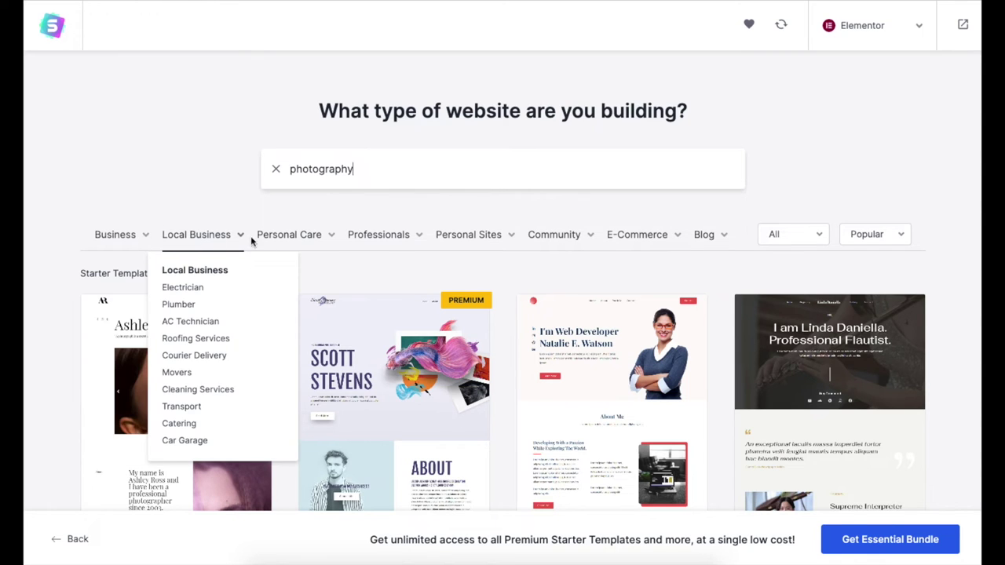
mouse_move(286, 244)
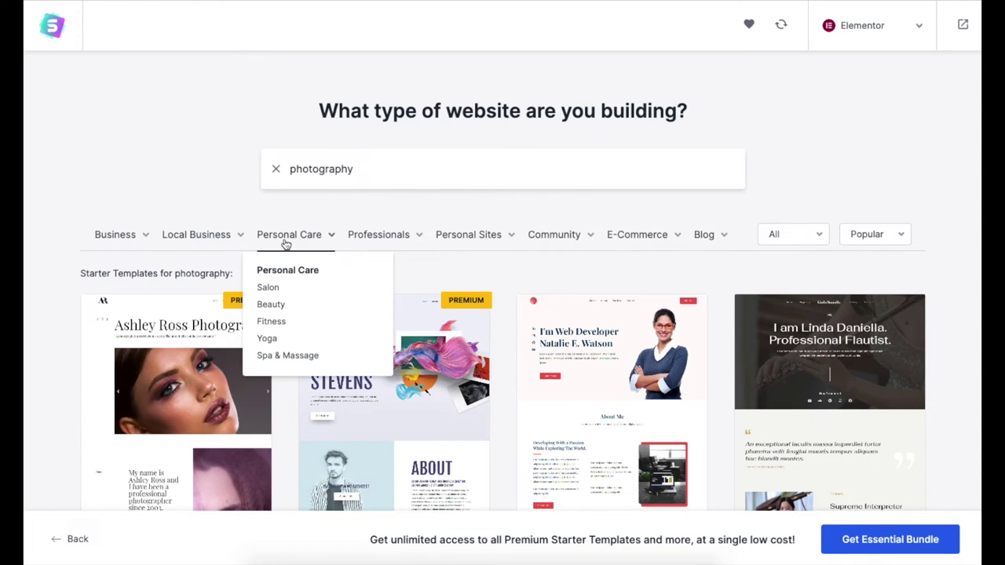
click(385, 404)
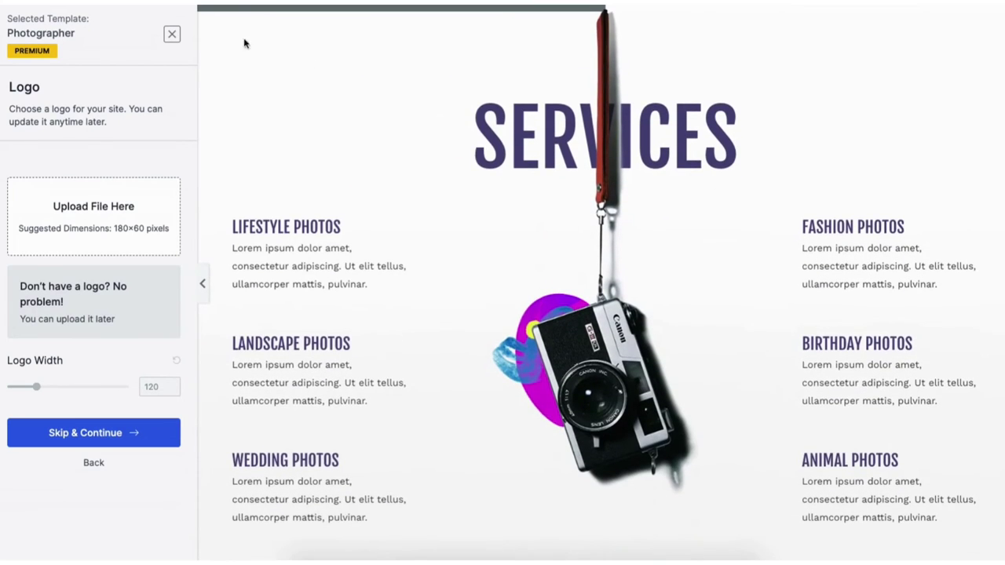
click(172, 36)
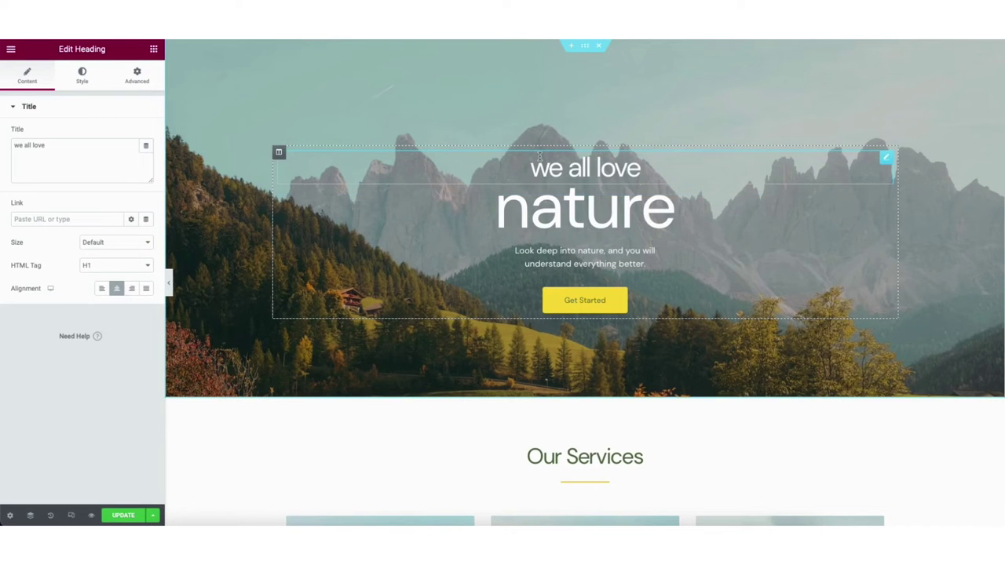
Overwrite the "we all love" hero heading with "this i".
drag(526, 161, 646, 168)
text(this i)
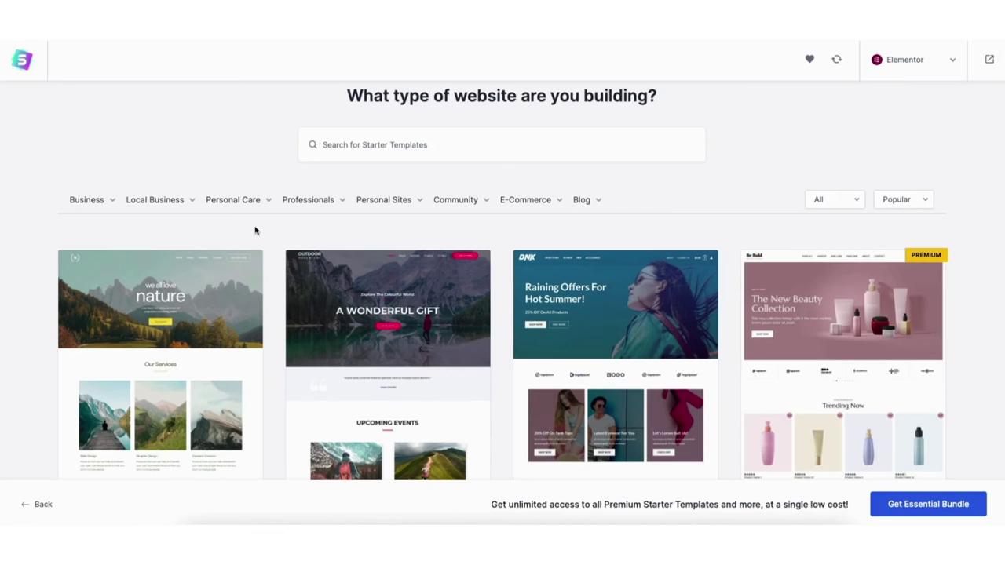
Choose the Love Nature template, skipping the logo upload and keeping the default colors and DM Sans fonts.
click(160, 352)
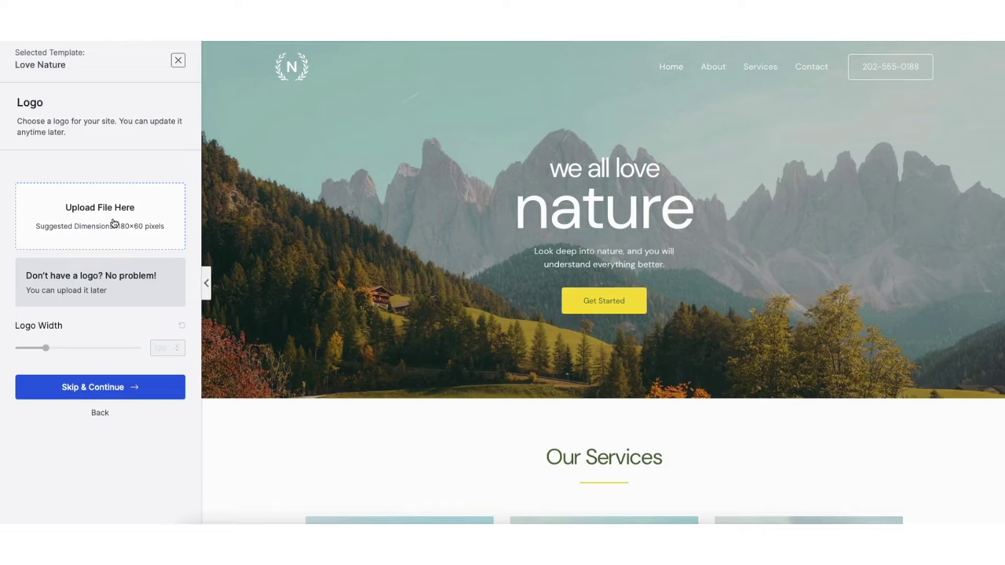
click(114, 388)
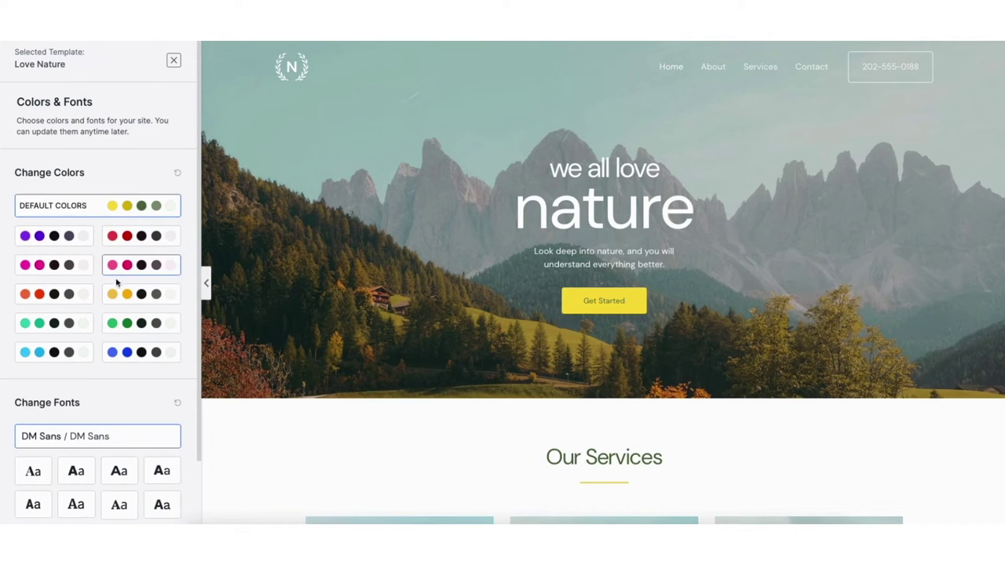
drag(202, 324, 200, 403)
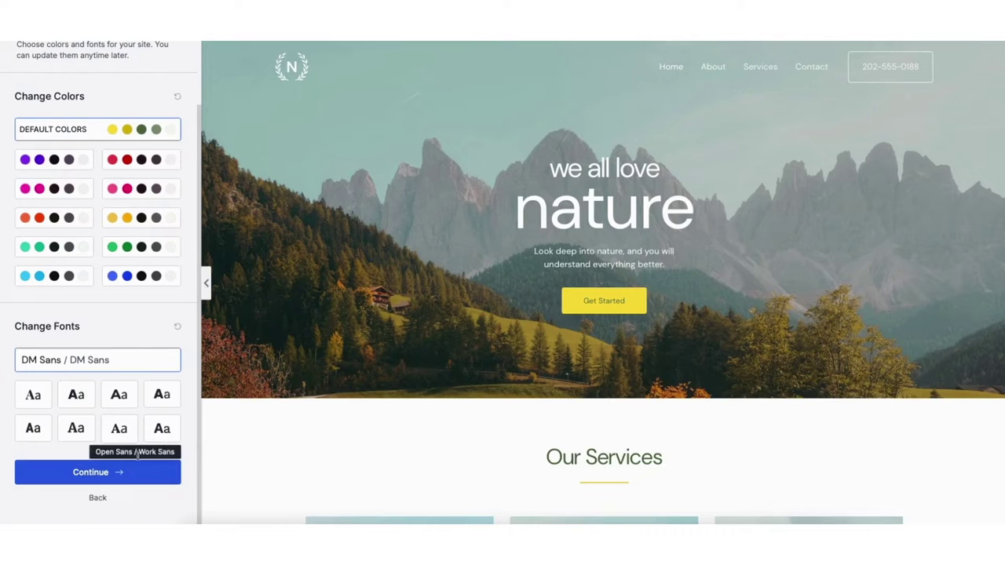
click(120, 473)
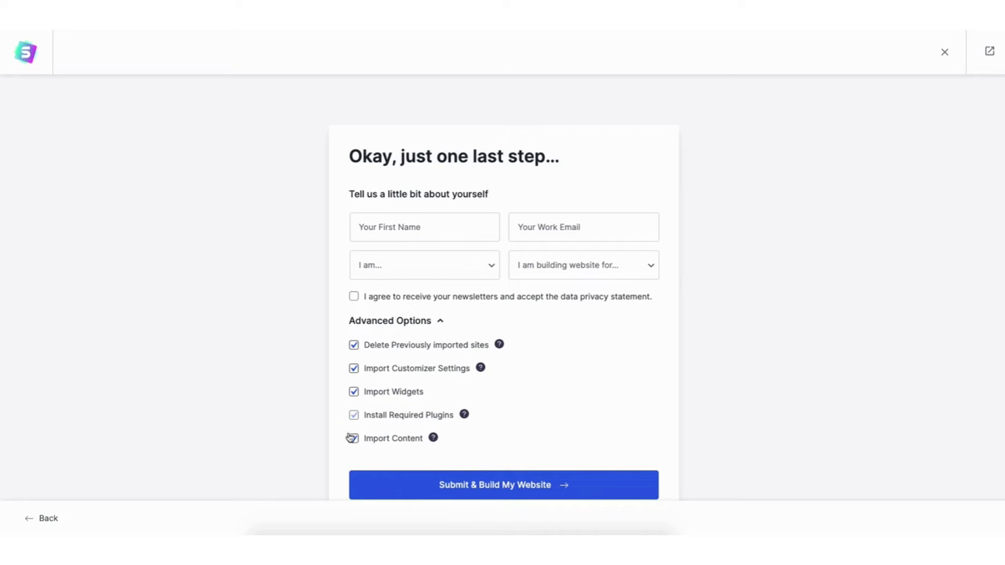
Build the website with all the advanced import options enabled and the personal details left blank, and view the finished site.
click(489, 485)
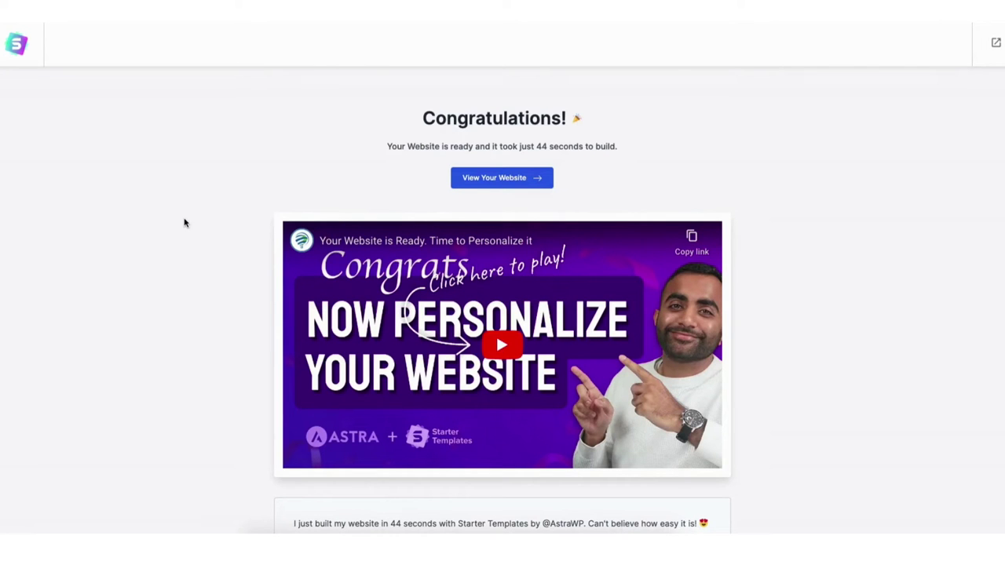
click(470, 180)
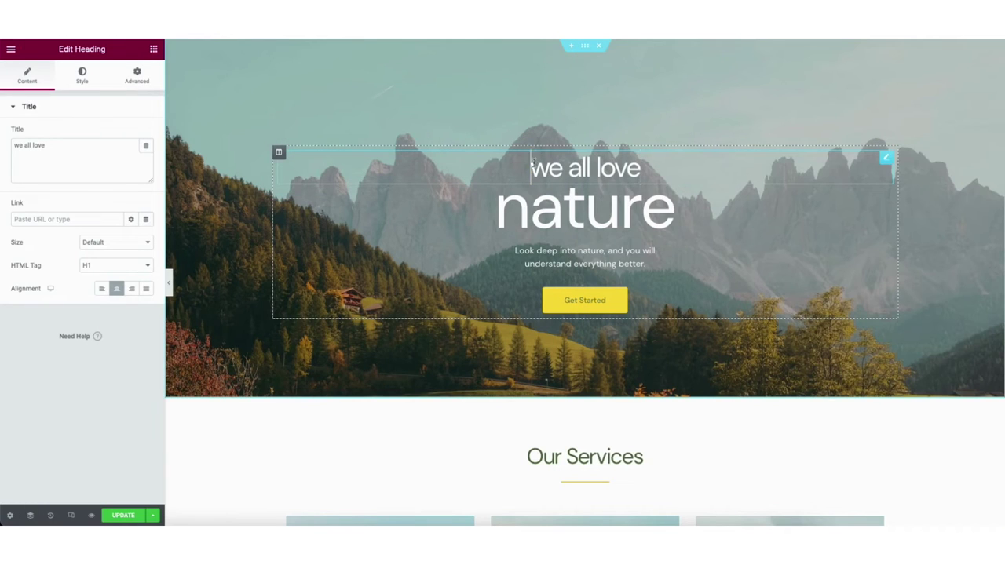
Replace the "we all love" hero heading with "this is my" and select the "nature" heading below it.
drag(527, 163, 647, 170)
text(this is my)
click(542, 209)
drag(498, 211, 600, 212)
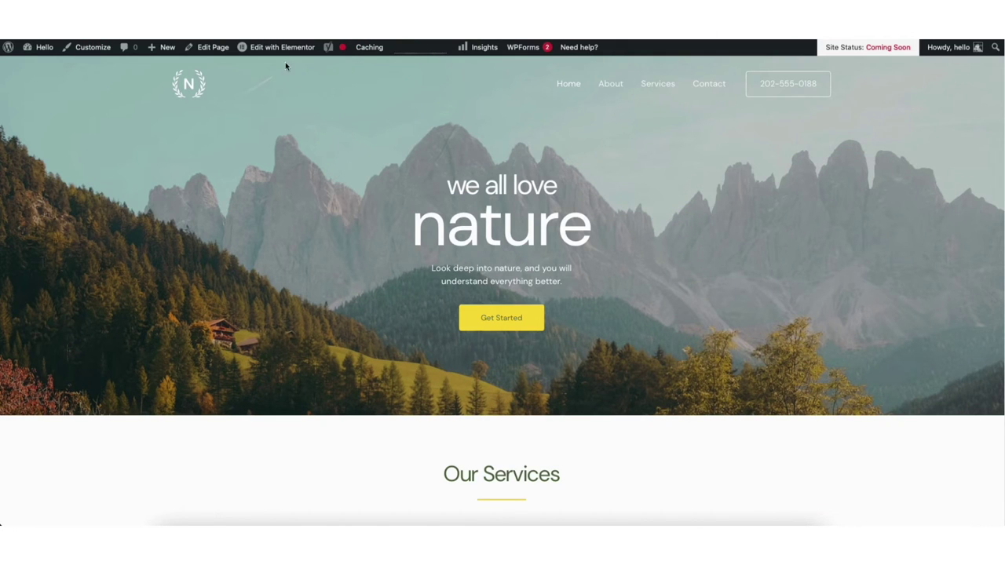
Edit the page with Elementor, changing the hero heading "we all love" to "this is my demo" and "nature" to "website".
mouse_move(275, 52)
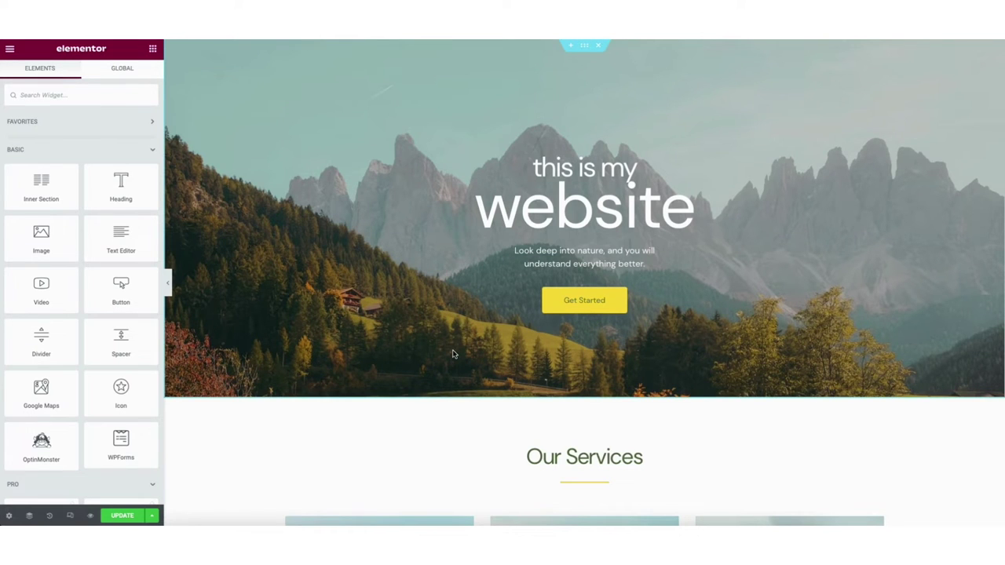
click(536, 256)
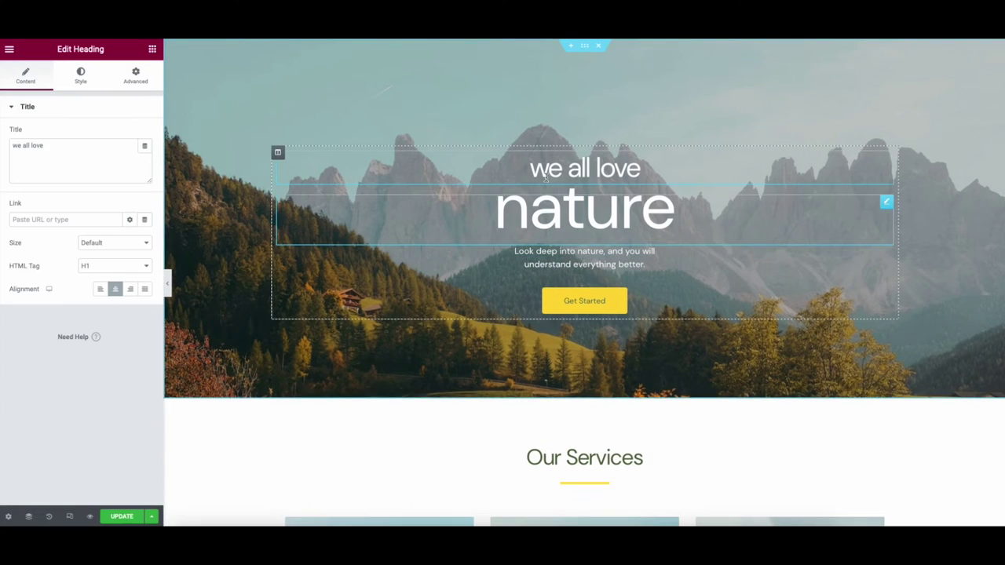
triple_click(572, 164)
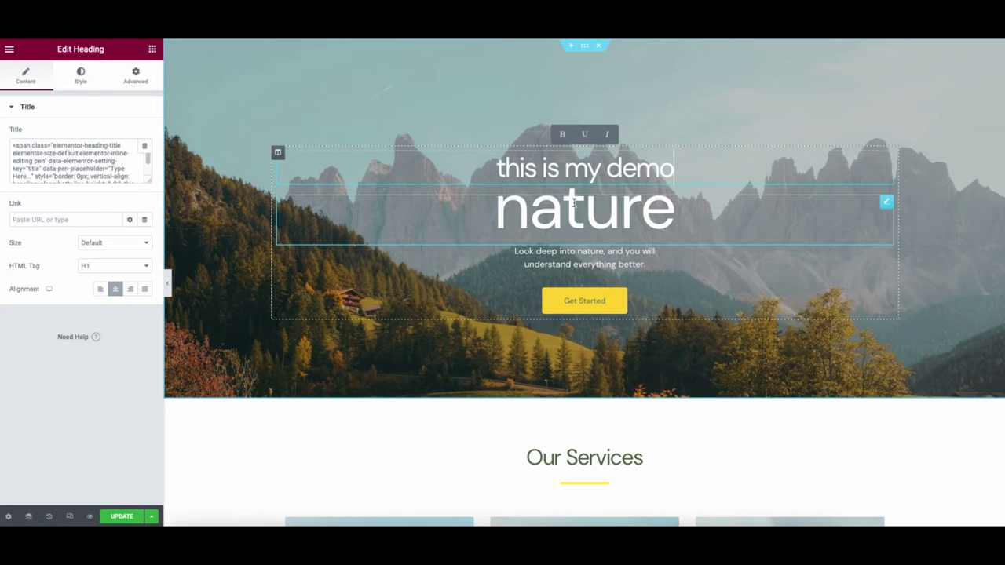
double_click(585, 208)
text(we)
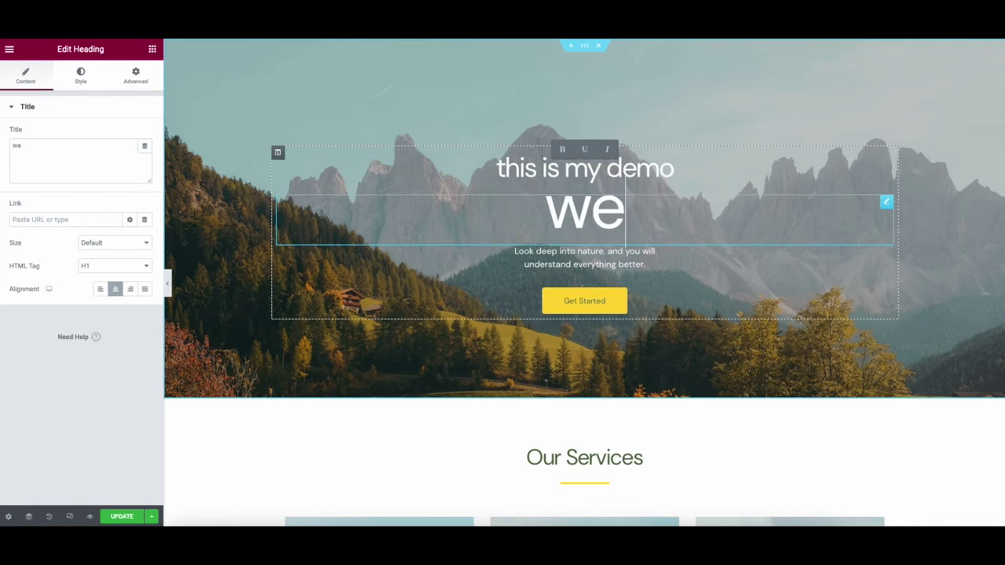
text(bsite)
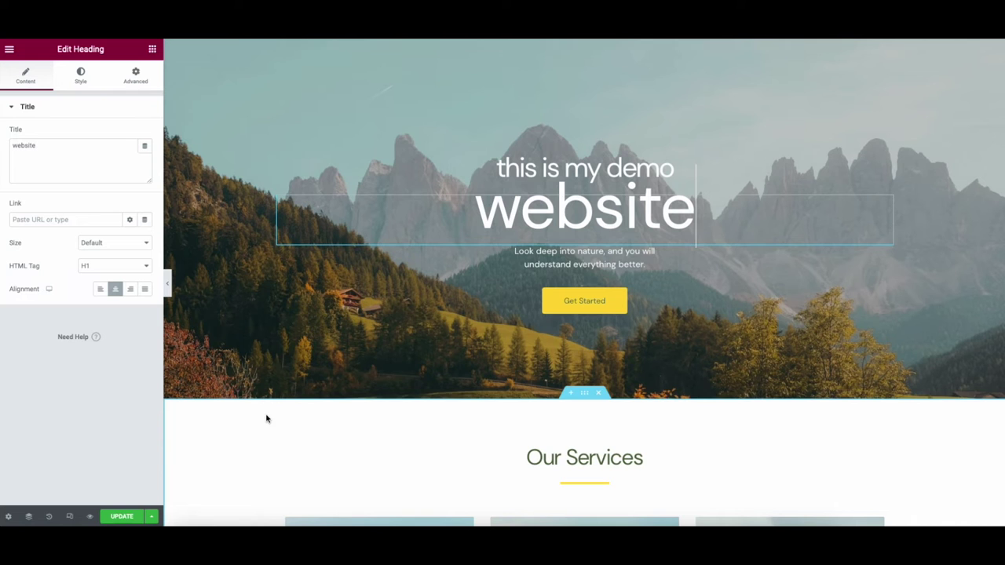
Open the background style settings of the hero section containing the "this is my demo website" headings.
click(153, 49)
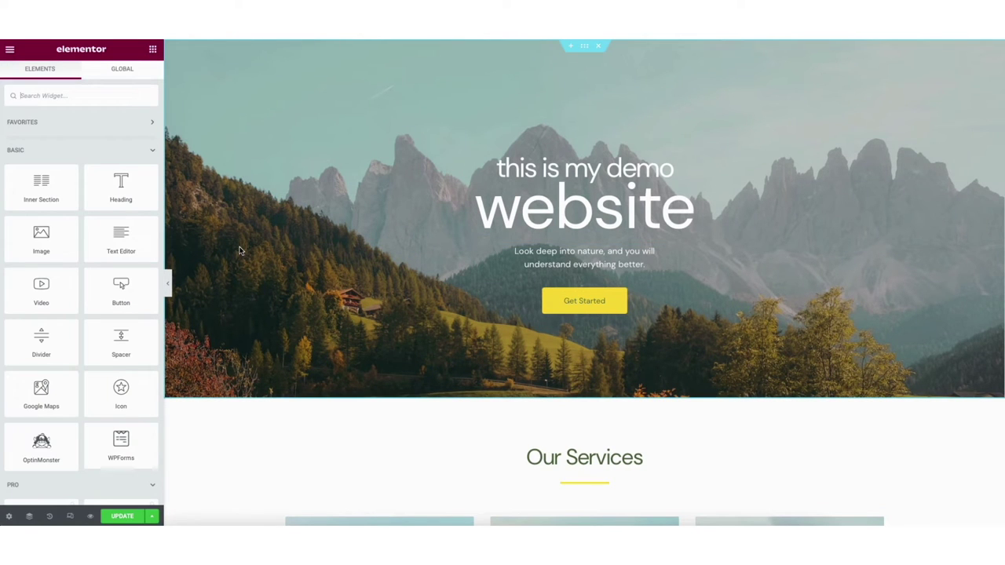
right_click(240, 251)
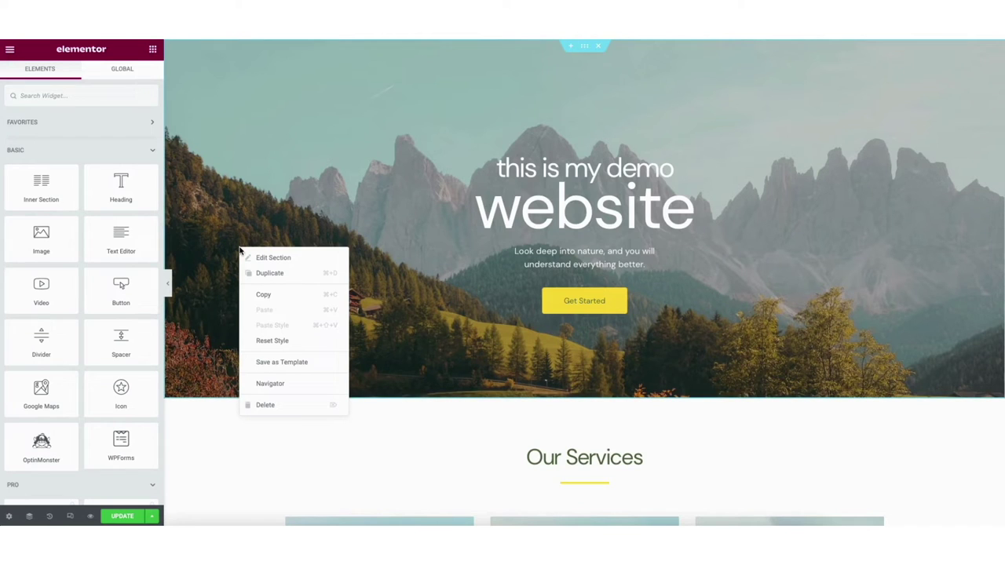
click(288, 258)
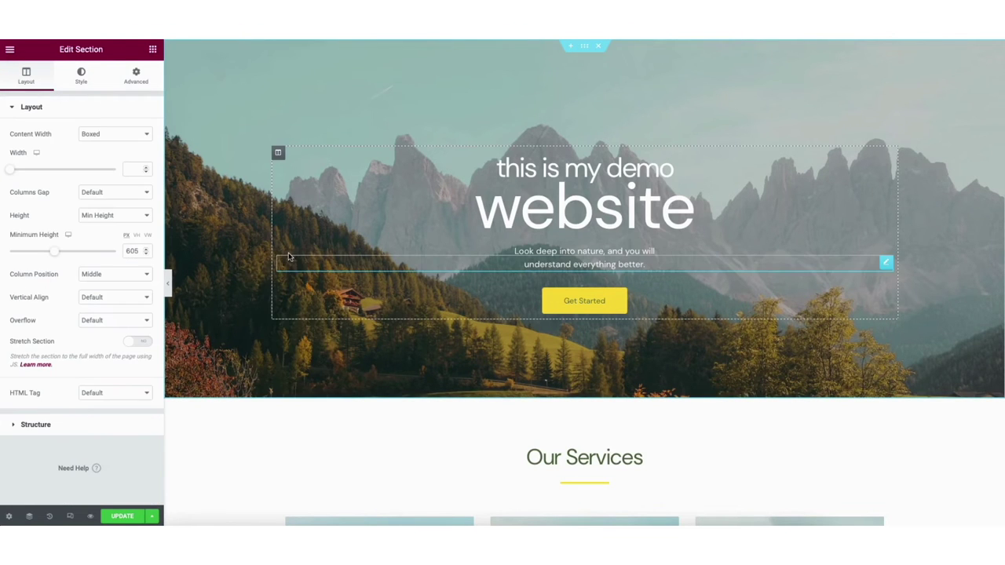
click(87, 81)
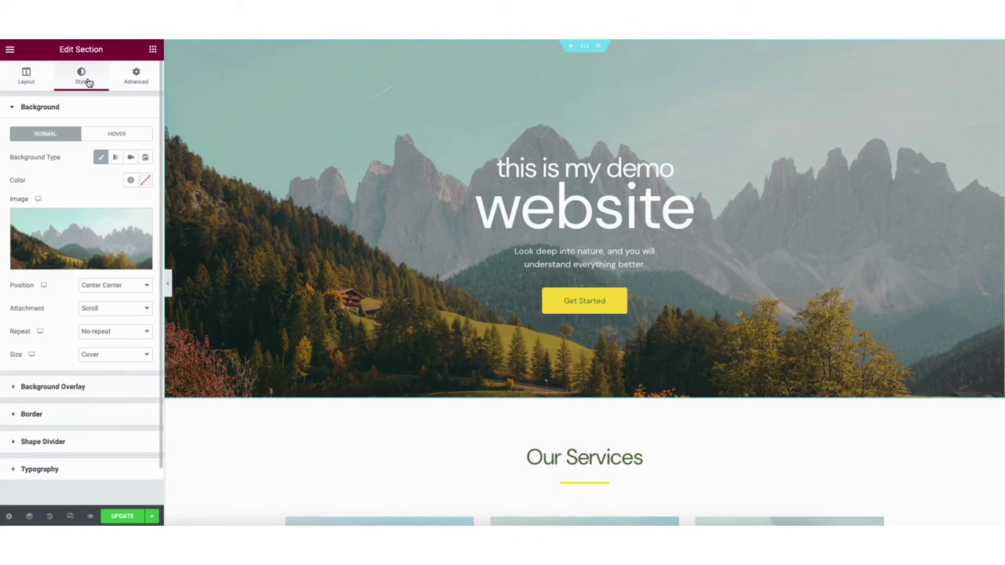
Browse the file upload and media library options for the hero background image, then return to the widget list without replacing it.
mouse_move(90, 239)
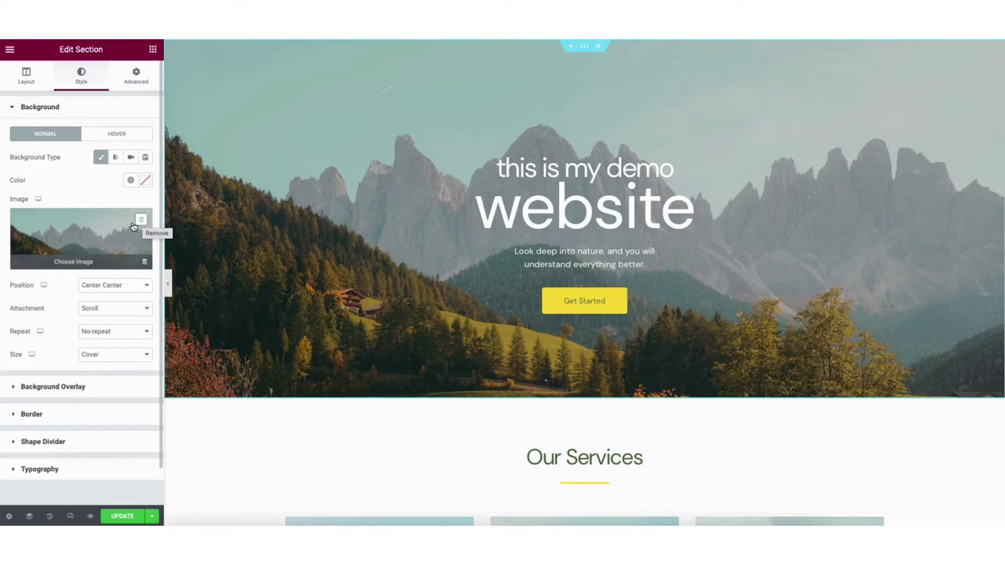
click(84, 256)
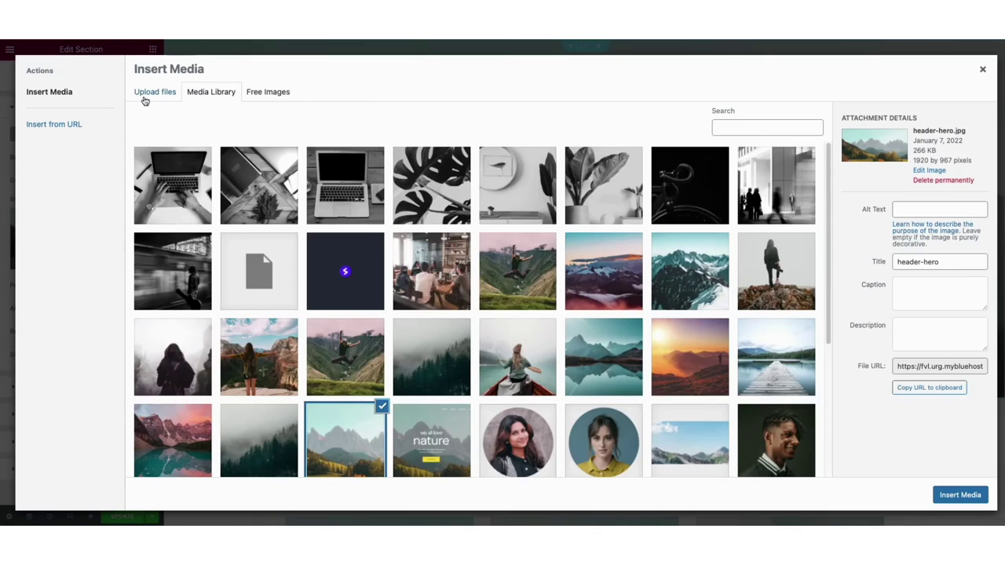
click(144, 99)
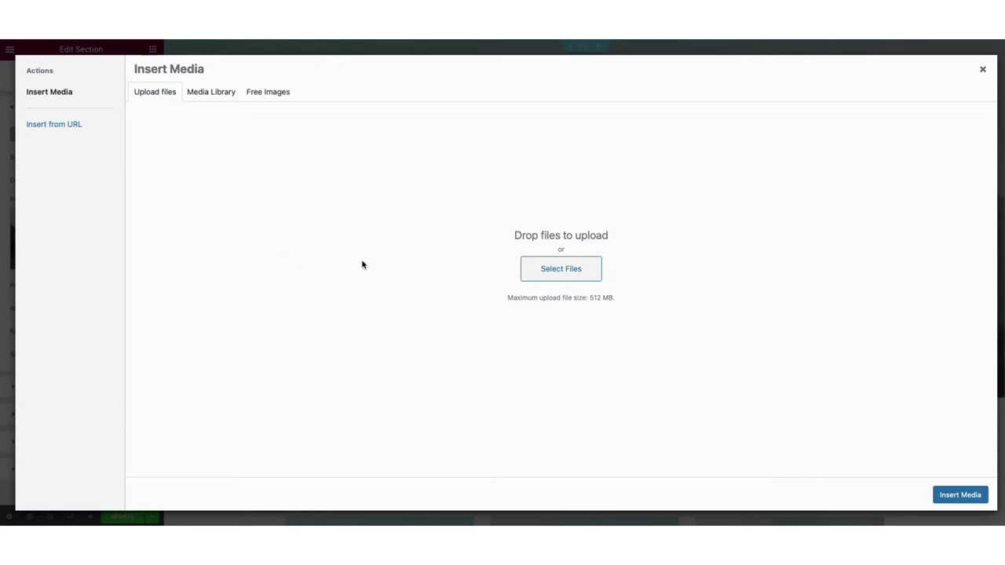
click(205, 94)
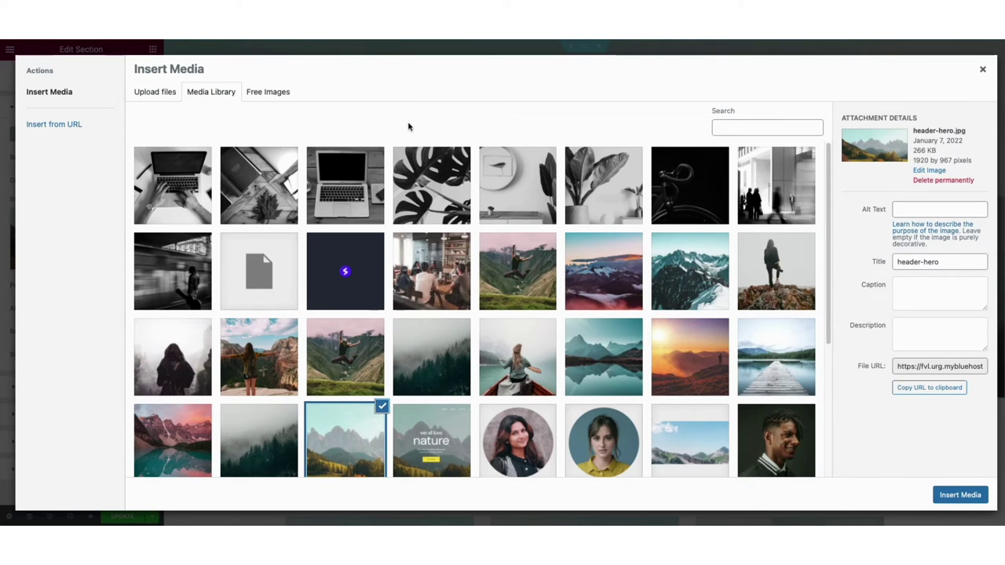
click(984, 71)
click(153, 50)
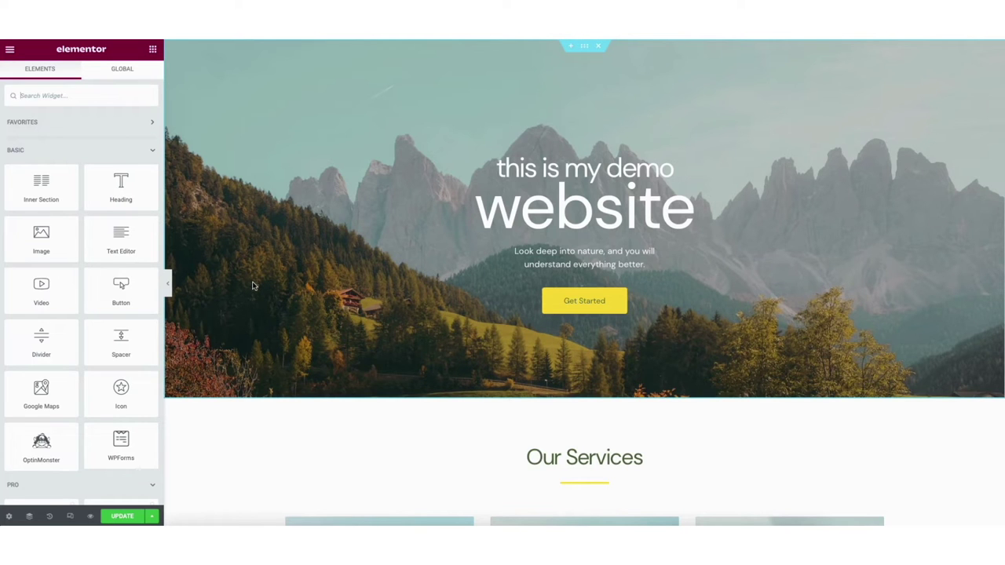
Add a Heading widget below the Web Design text in the first column of the Our Services section.
scroll(585, 283, down, 3)
scroll(584, 283, down, 3)
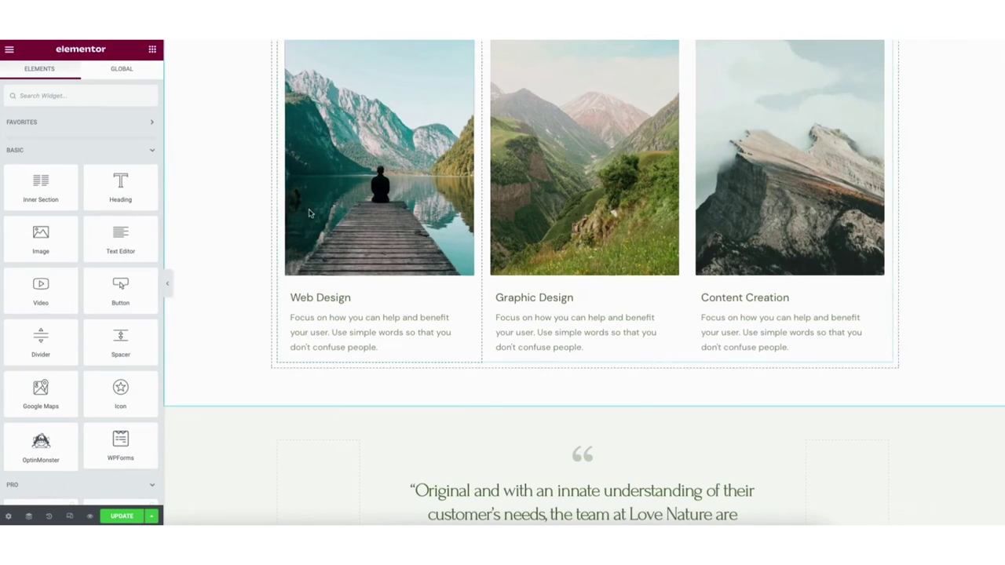
drag(120, 188, 344, 359)
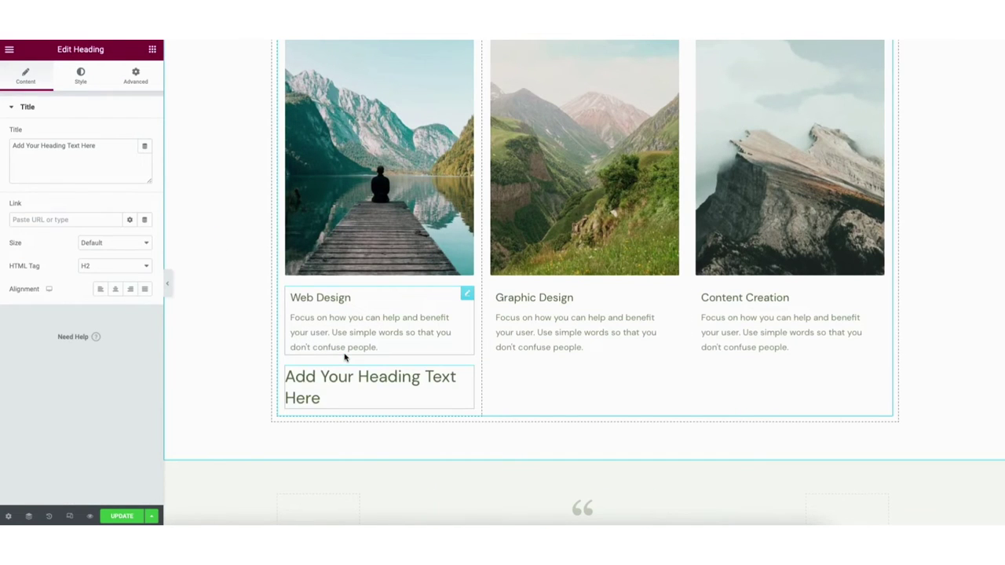
Move the Web Design text box into the second services column, directly above Graphic Design.
right_click(300, 377)
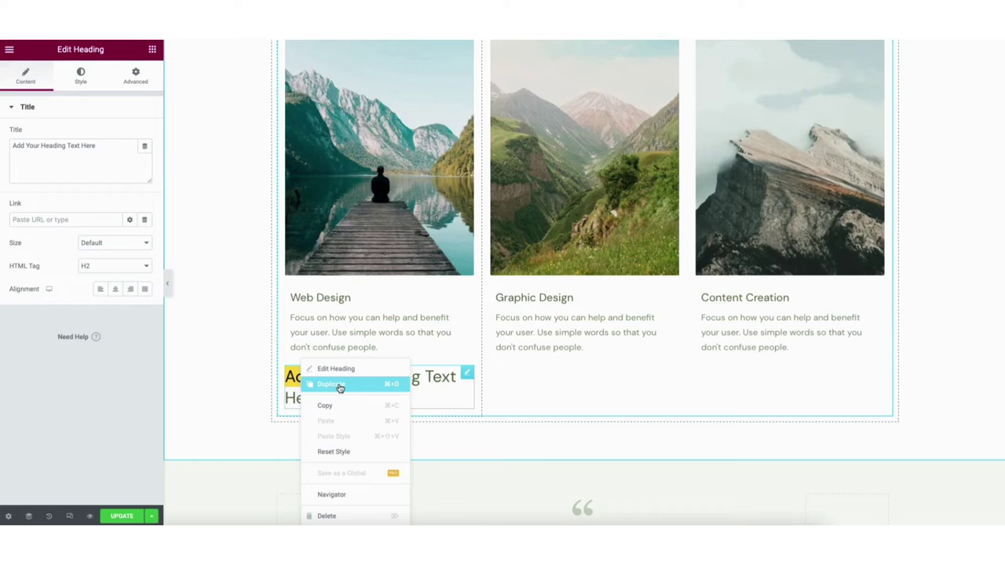
click(263, 380)
drag(309, 309, 550, 297)
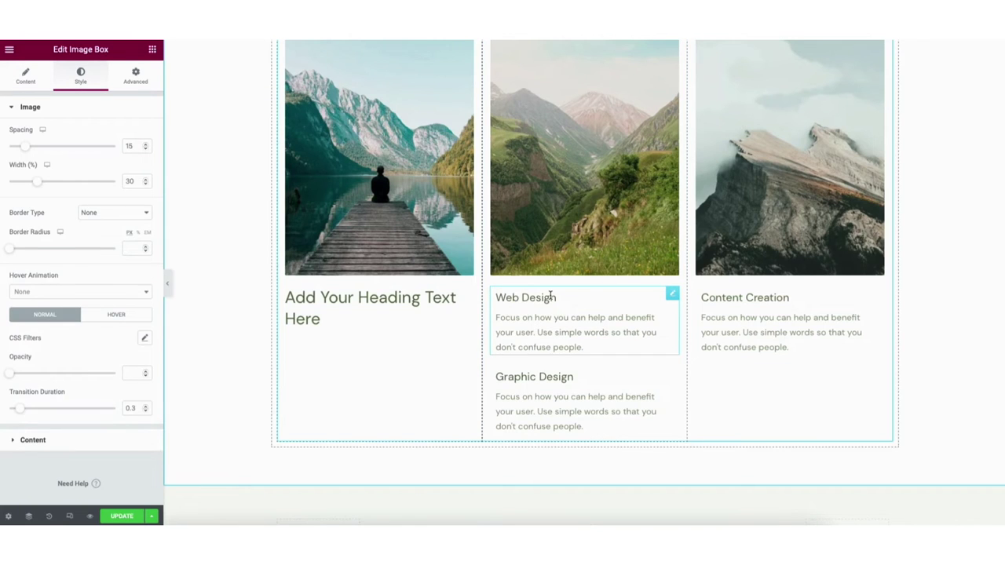
Open the typography settings of the new heading in the first services column.
click(366, 297)
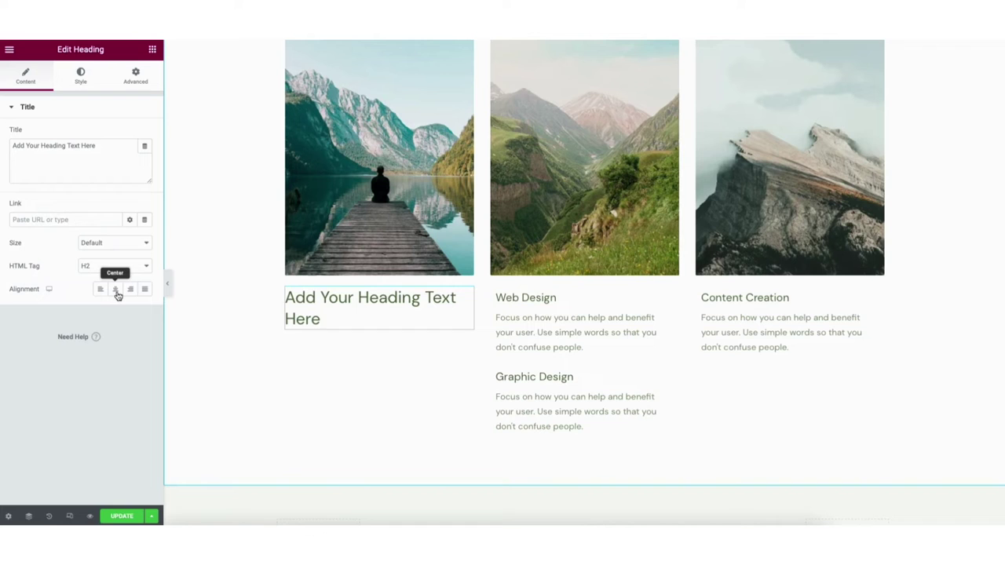
click(81, 76)
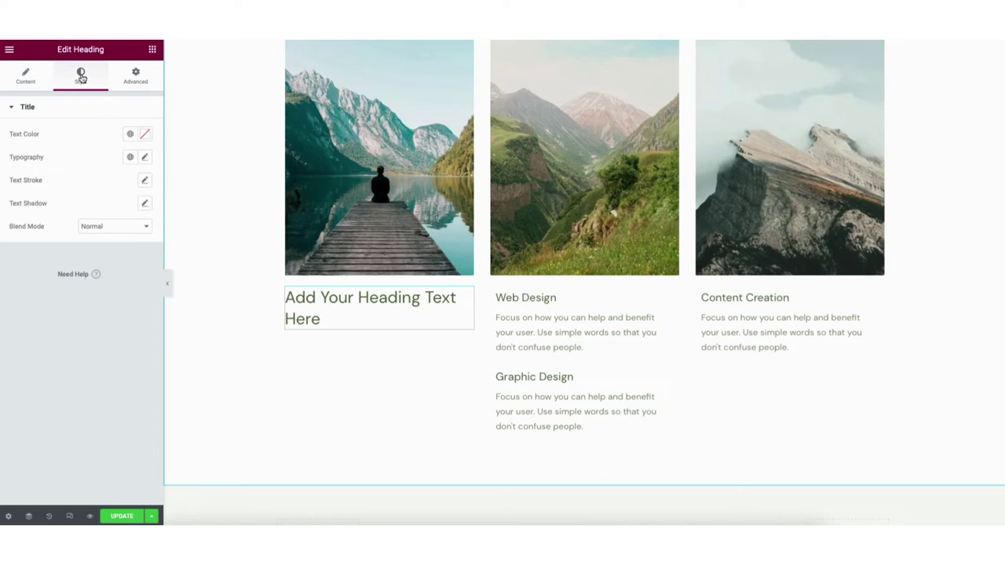
click(144, 159)
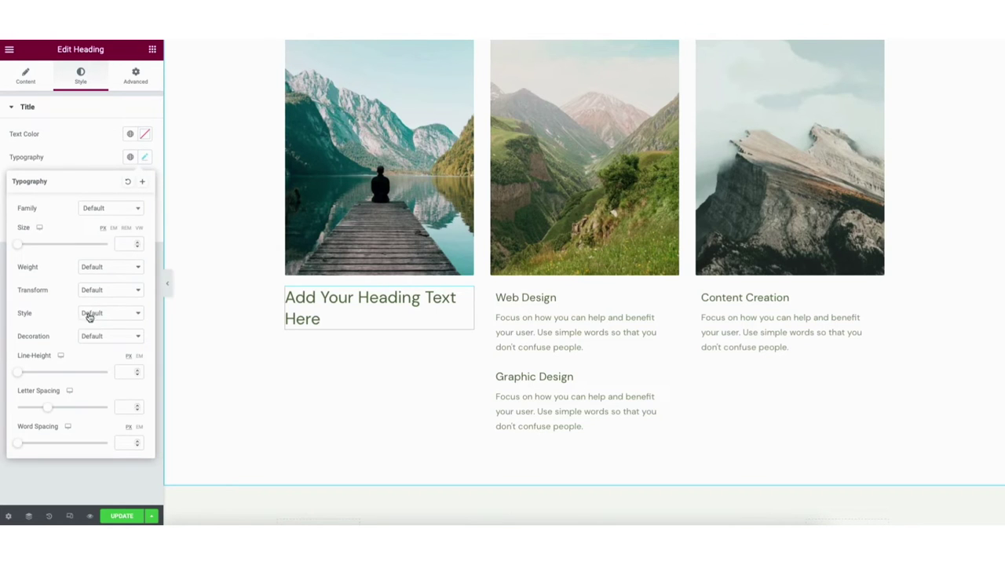
Add a section with two equal columns below the QUESTIONS? section and place a Heading widget in its first column.
scroll(585, 283, down, 15)
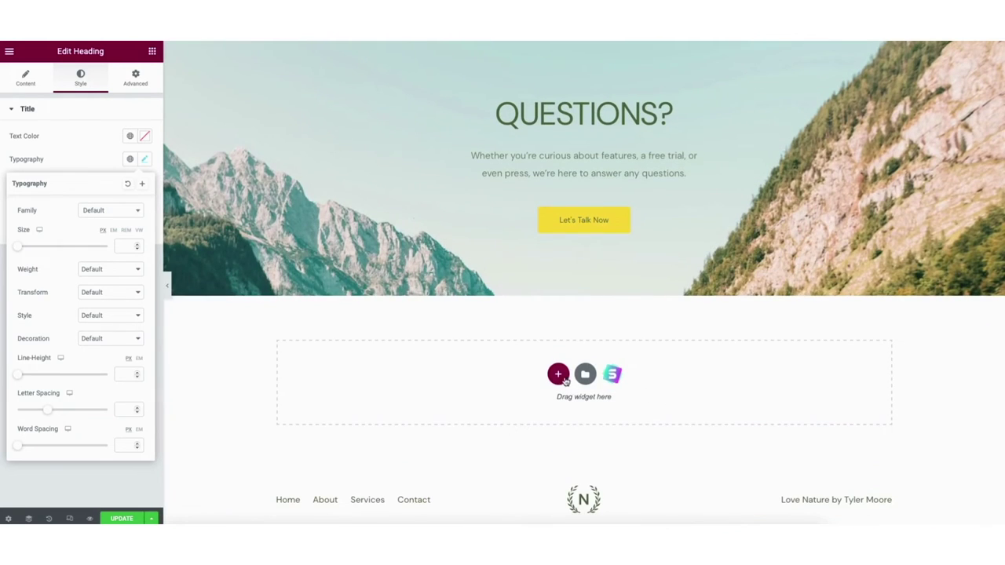
click(558, 376)
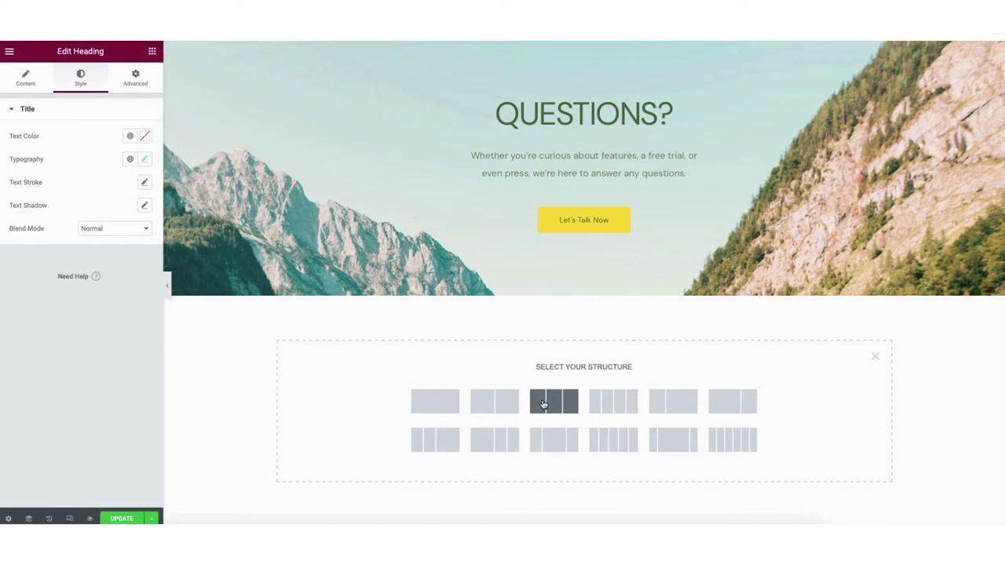
click(493, 403)
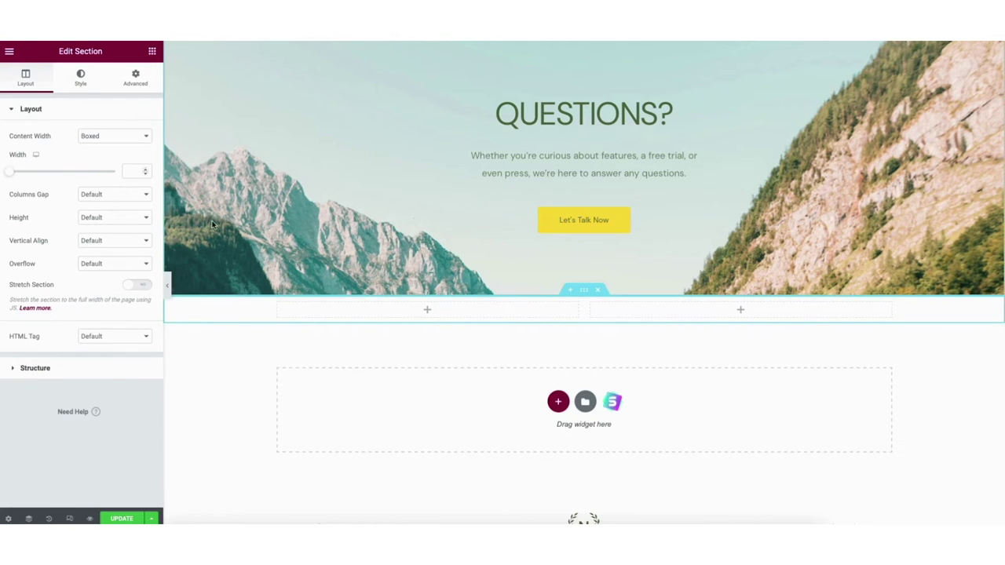
click(428, 309)
drag(120, 186, 388, 298)
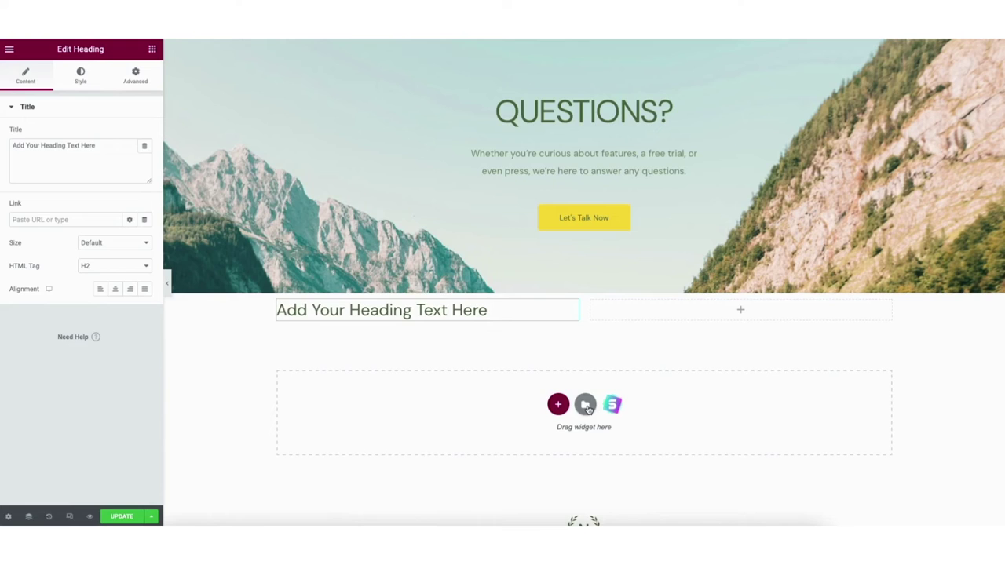
Insert the light two-column Frequently Asked Questions block from the Elementor library below the new section.
click(585, 404)
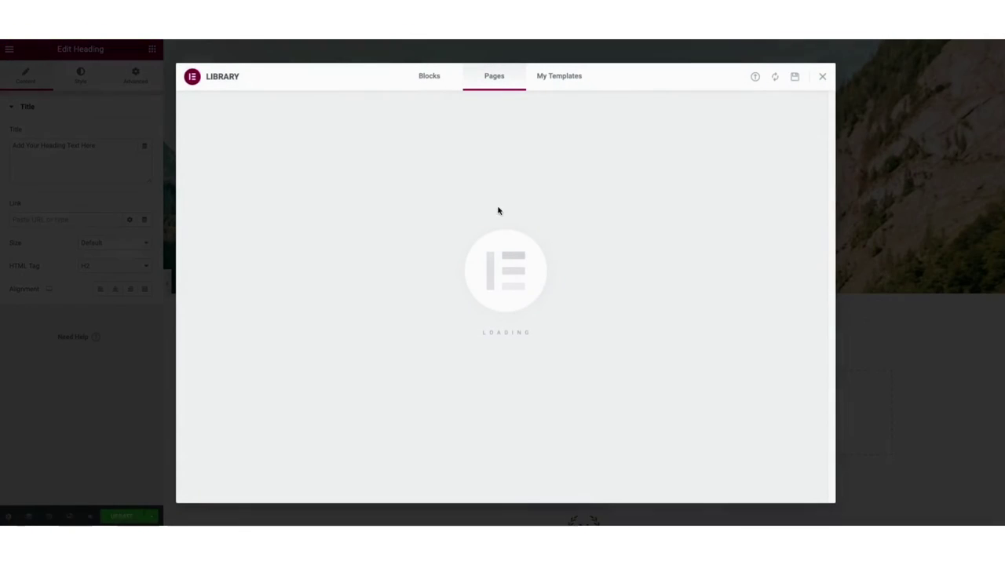
click(430, 77)
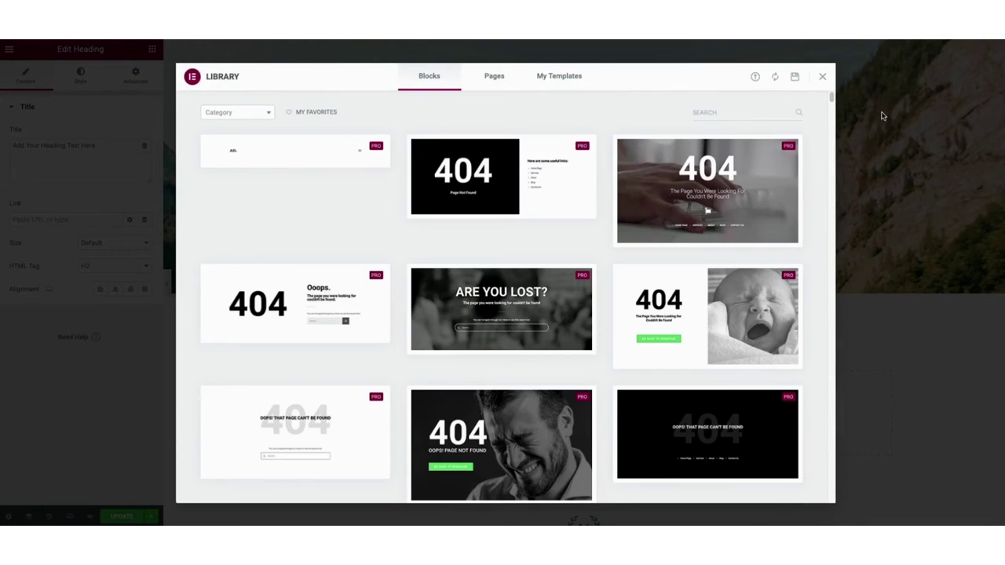
drag(833, 98, 832, 151)
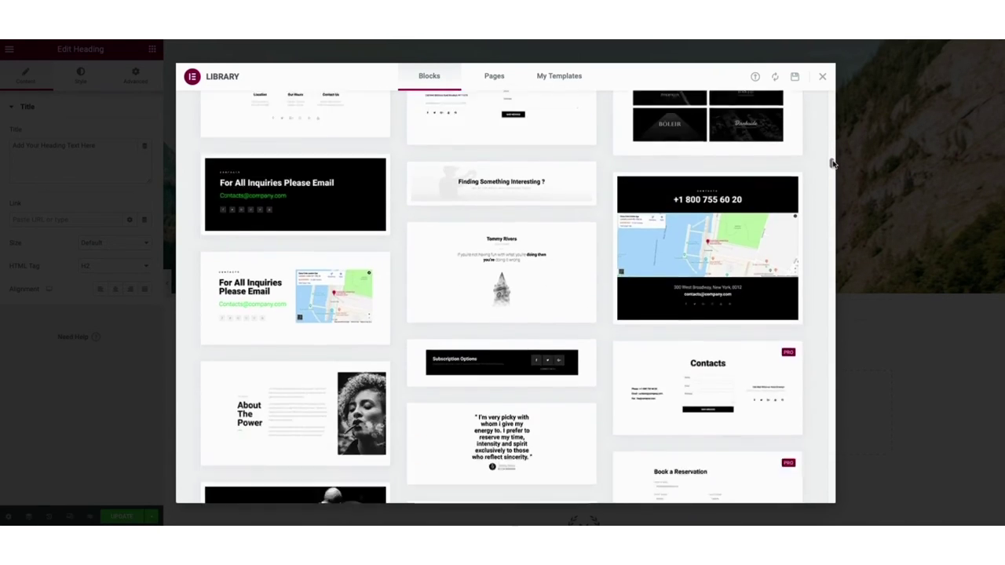
drag(832, 164, 832, 188)
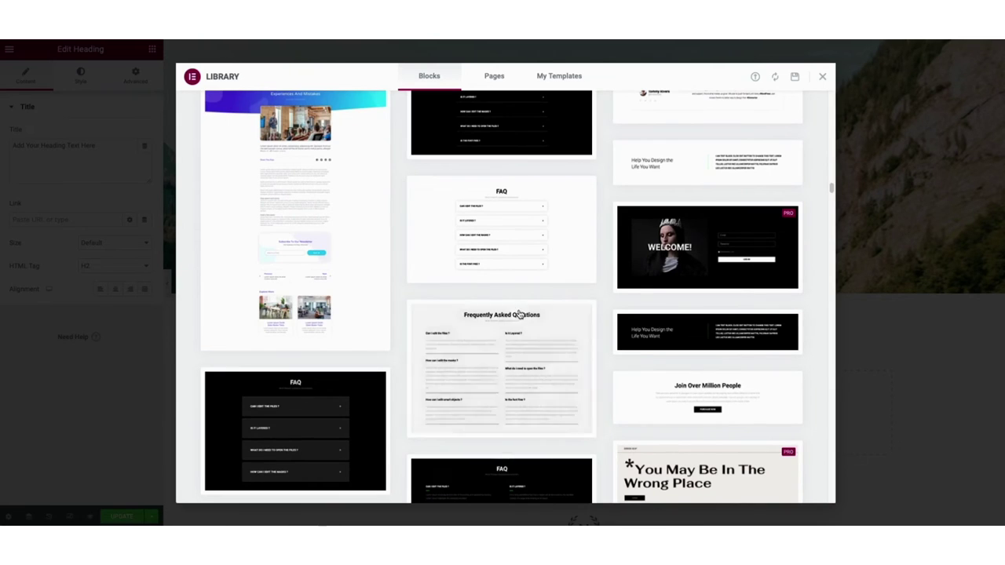
click(501, 370)
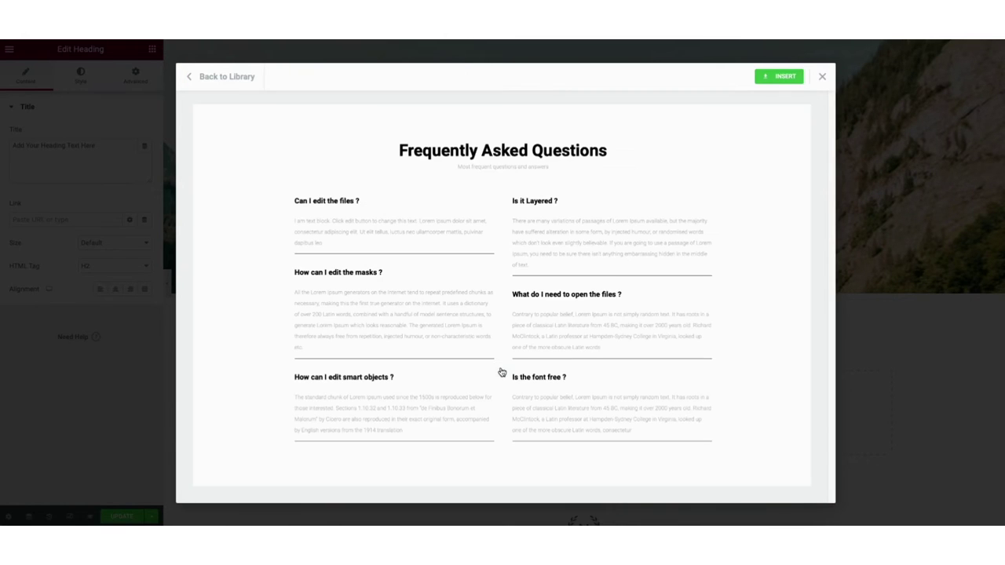
click(776, 82)
click(778, 77)
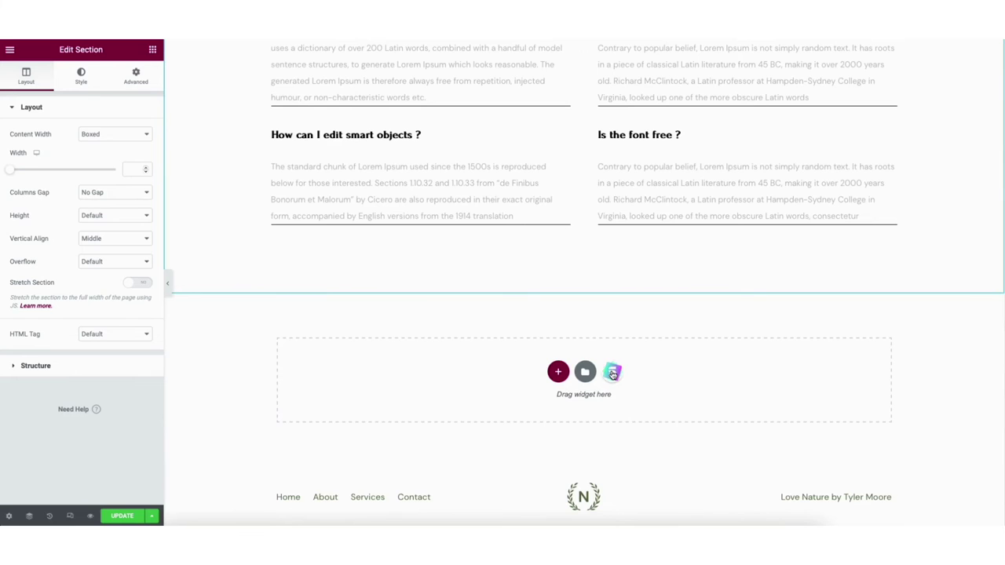
Import the Starter Templates block with a secondary heading and four services below the FAQ section.
click(612, 373)
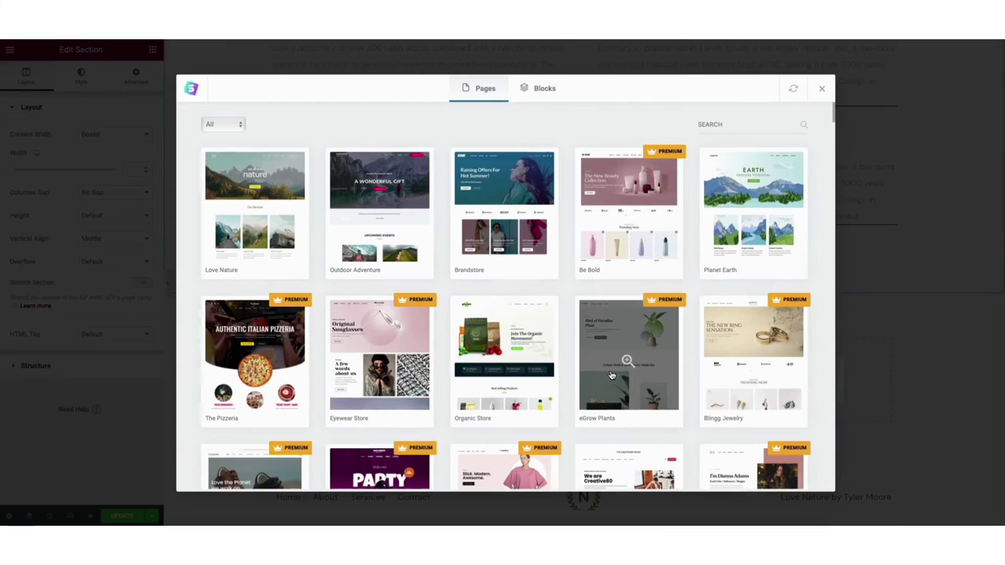
click(540, 88)
drag(833, 112, 834, 175)
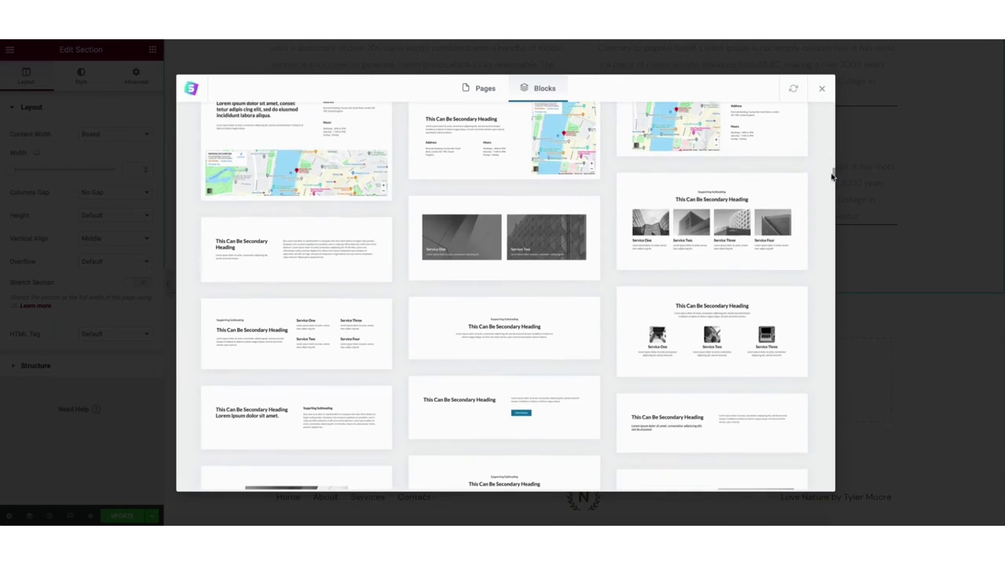
click(297, 333)
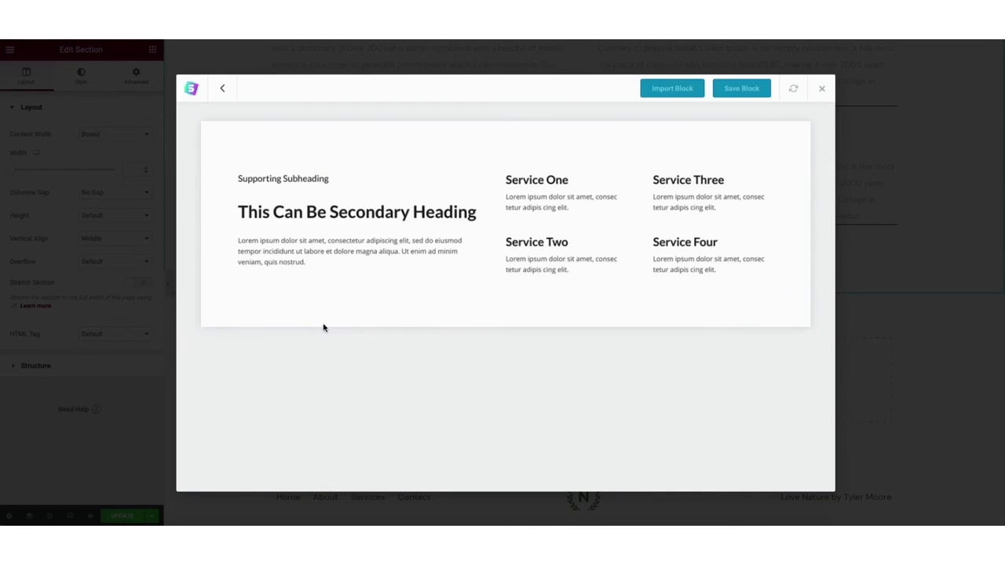
click(671, 91)
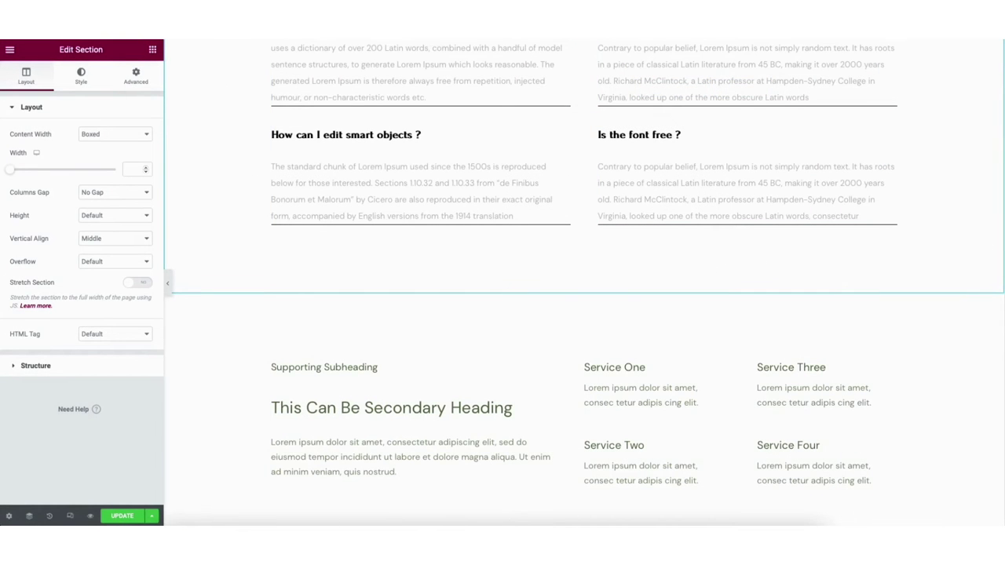
Add a WPForms widget below the secondary heading's paragraph and set its form to Contact Form.
scroll(584, 264, down, 2)
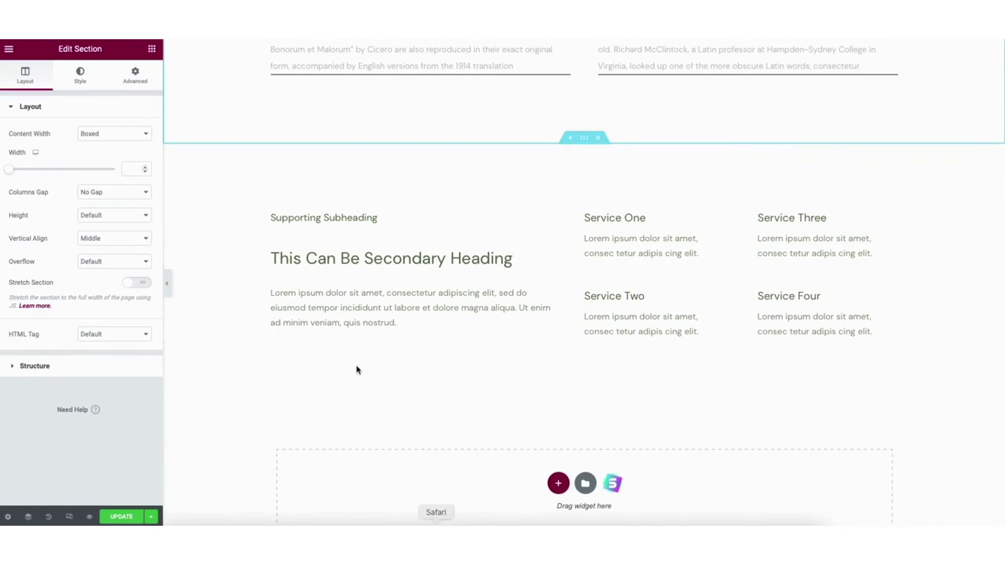
click(153, 49)
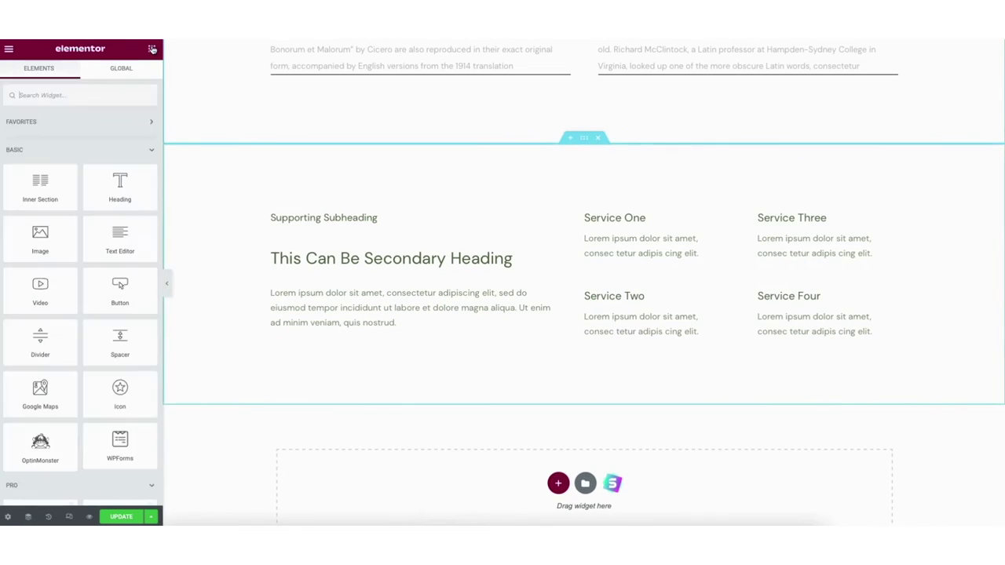
drag(115, 449, 350, 322)
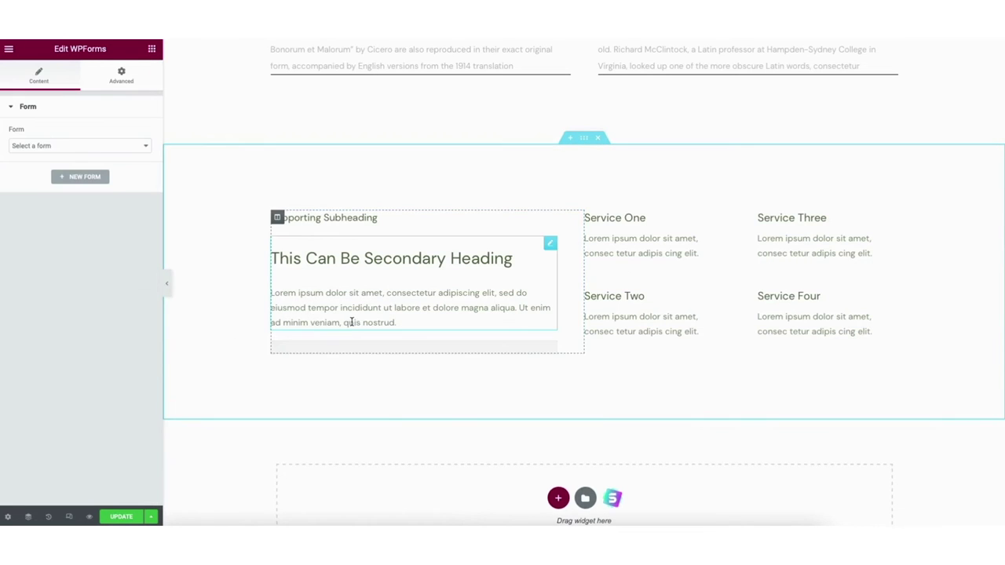
click(44, 146)
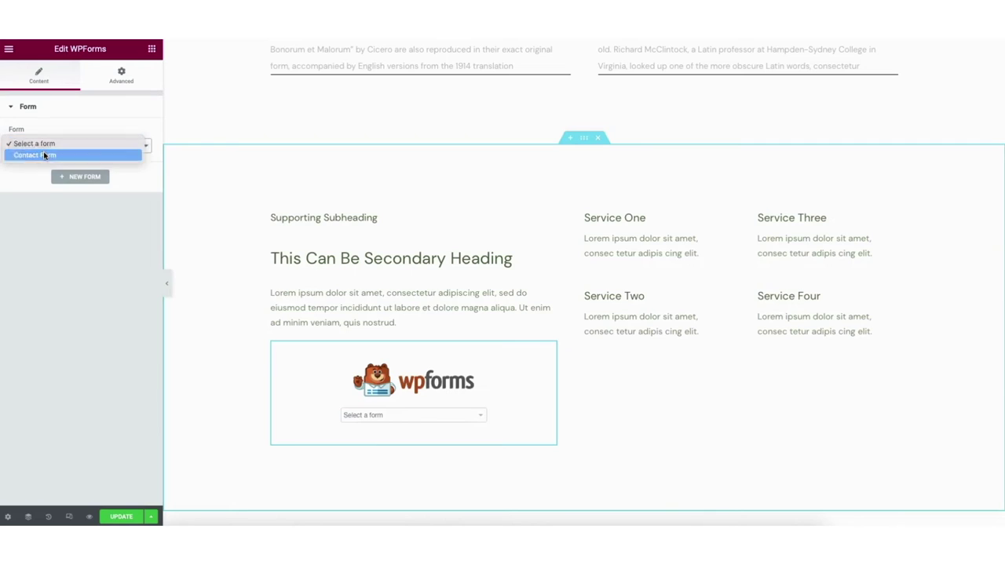
click(45, 155)
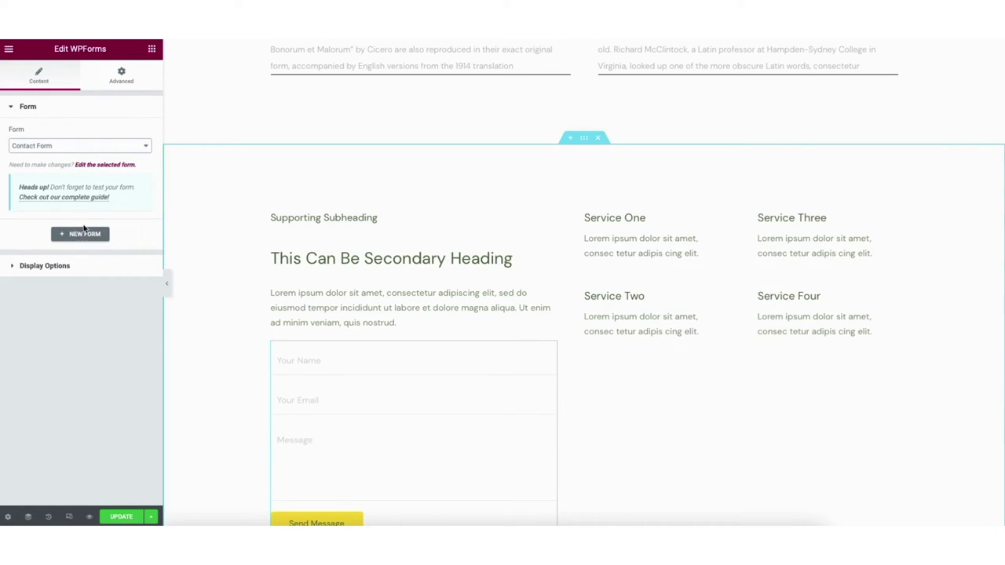
Open the selected Contact Form for editing and add another Email field directly below the Your Name field.
click(99, 167)
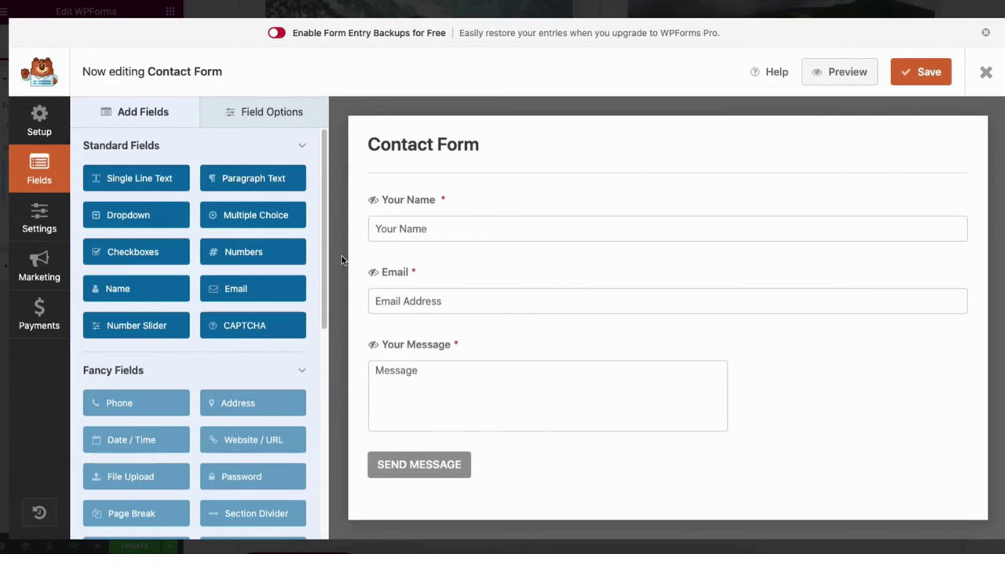
mouse_move(492, 227)
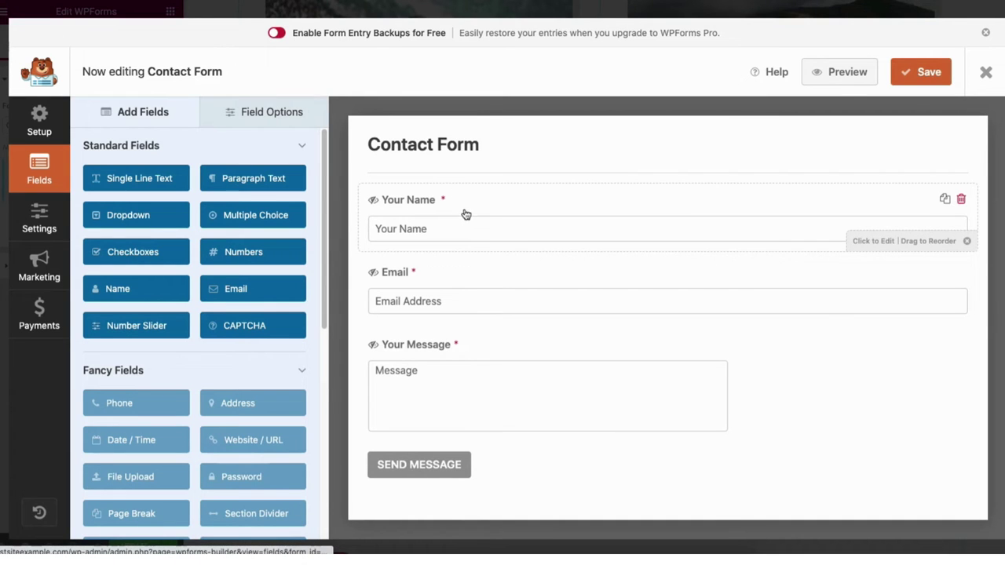
drag(461, 247, 447, 195)
drag(227, 289, 398, 275)
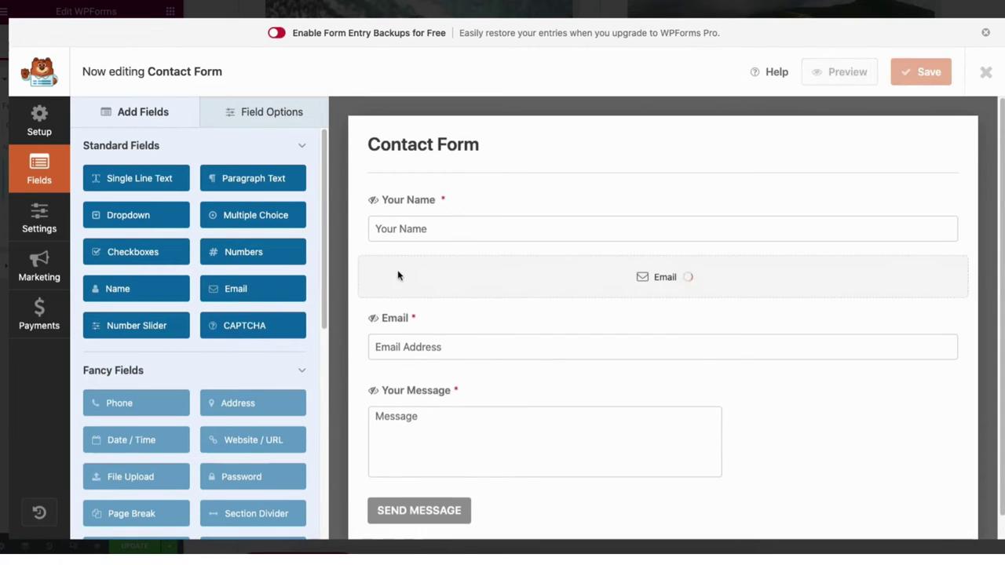
Change the label of the form's Your Name field to Name.
click(264, 115)
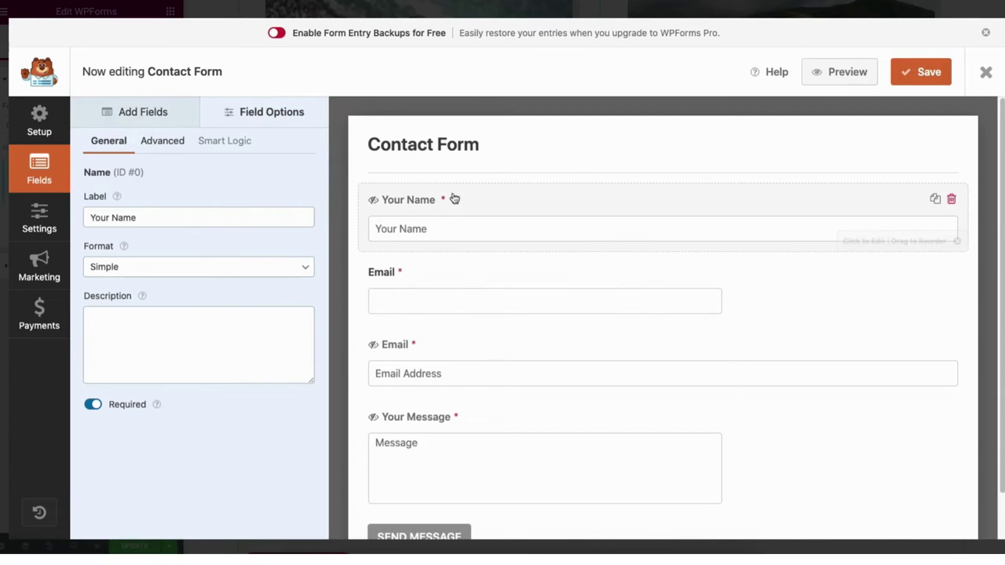
click(112, 217)
key(BackSpace)
key(BackSpace)
key(BackSpace)
key(BackSpace)
key(BackSpace)
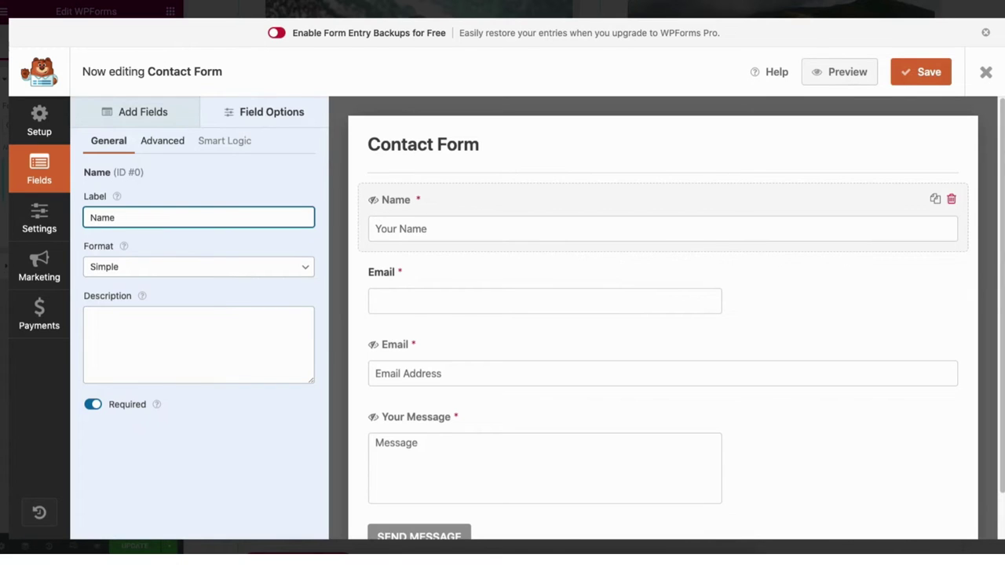
Try the Name field's Required setting off and its smaller field sizes, restoring it to required and Large.
click(93, 406)
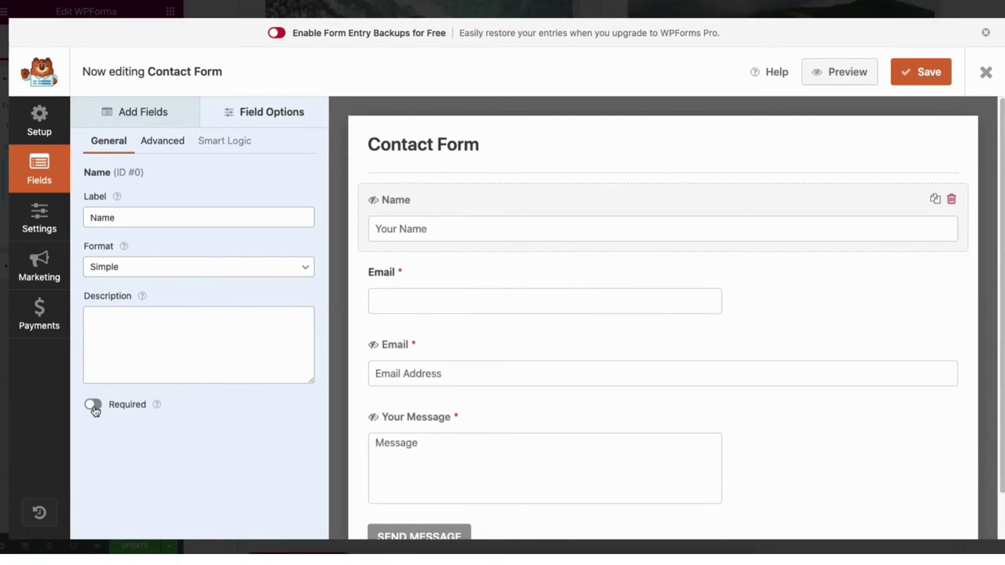
click(93, 406)
click(161, 148)
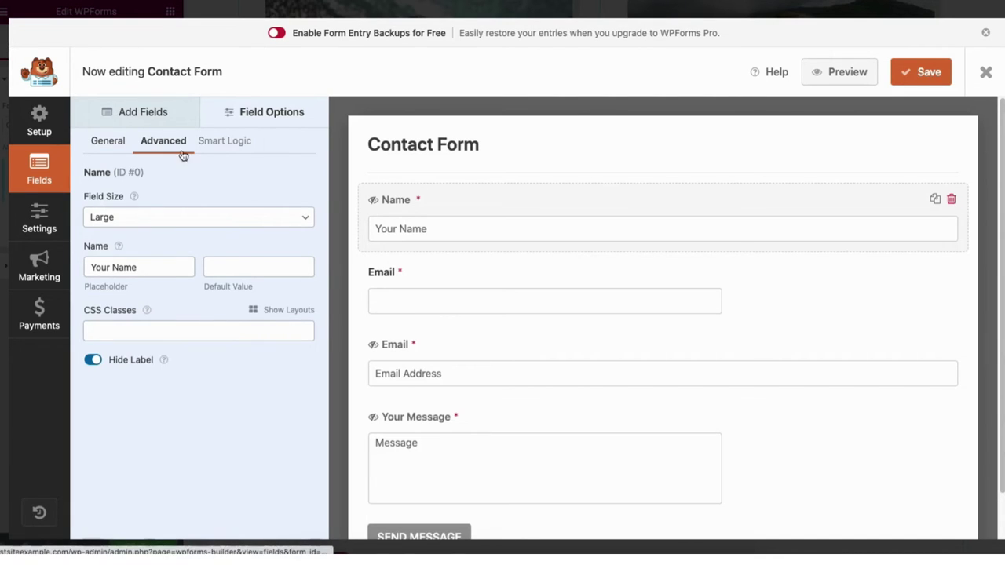
click(123, 219)
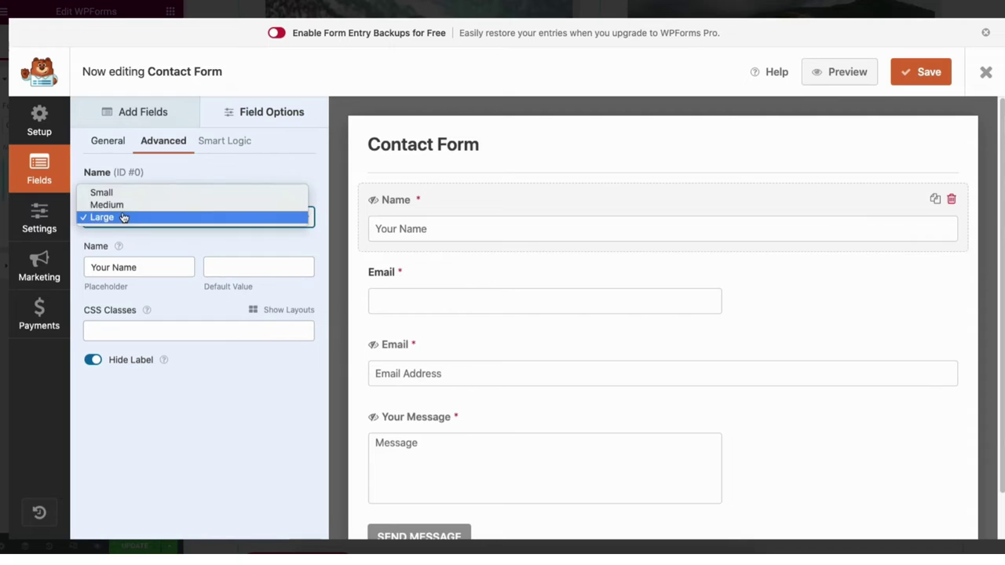
click(120, 205)
click(122, 218)
click(118, 205)
click(118, 218)
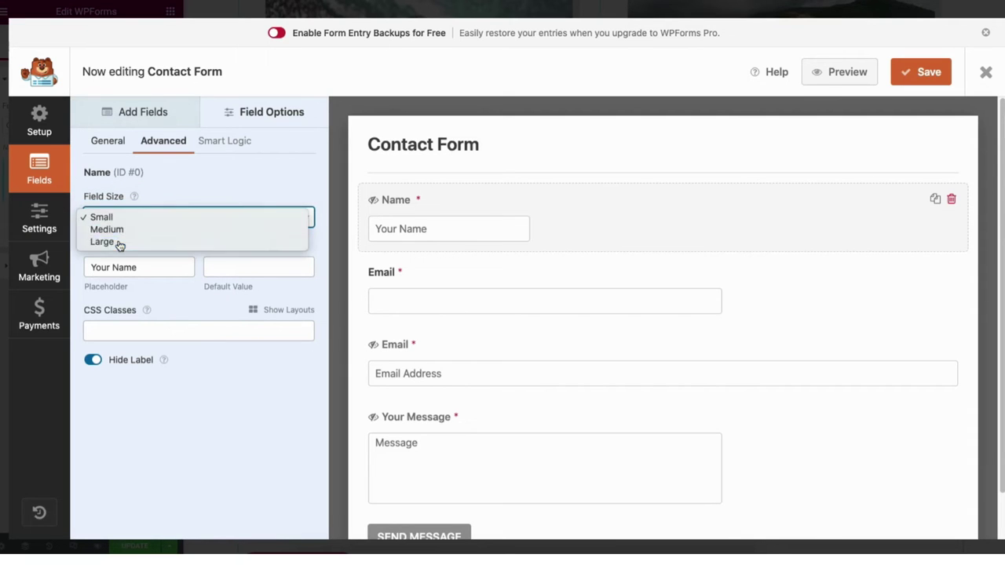
click(119, 243)
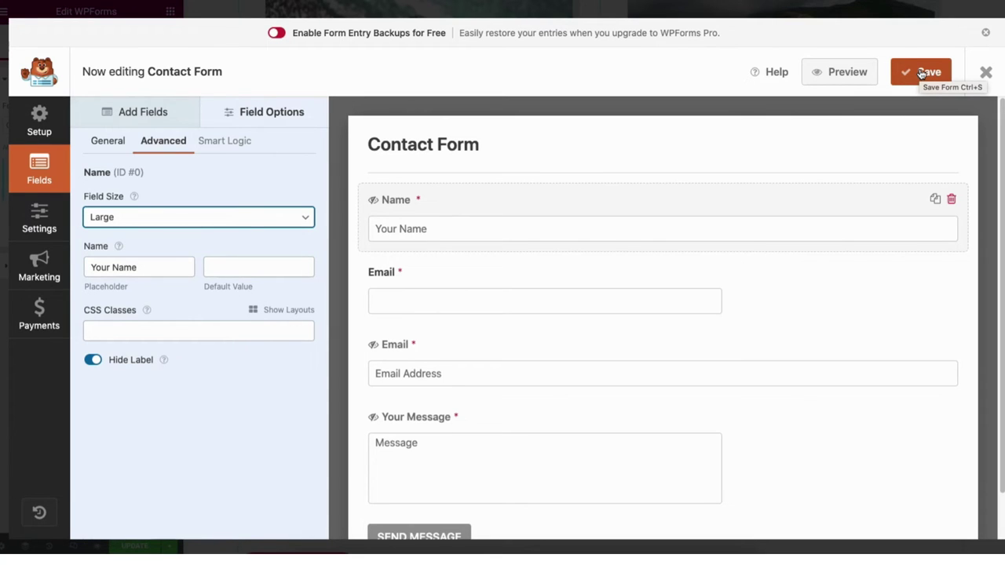
Close the form builder and look at the page's save and preview options.
click(996, 79)
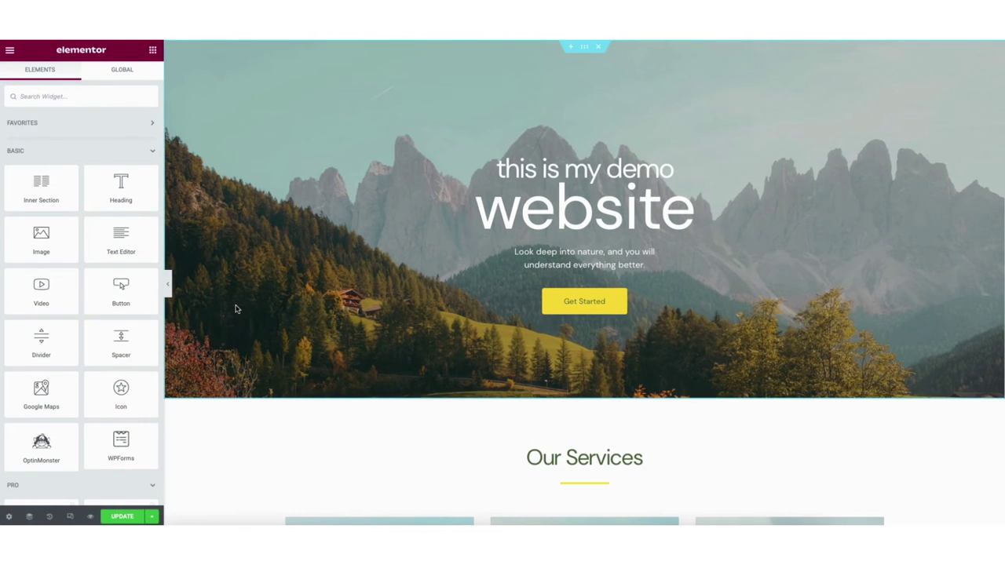
click(129, 519)
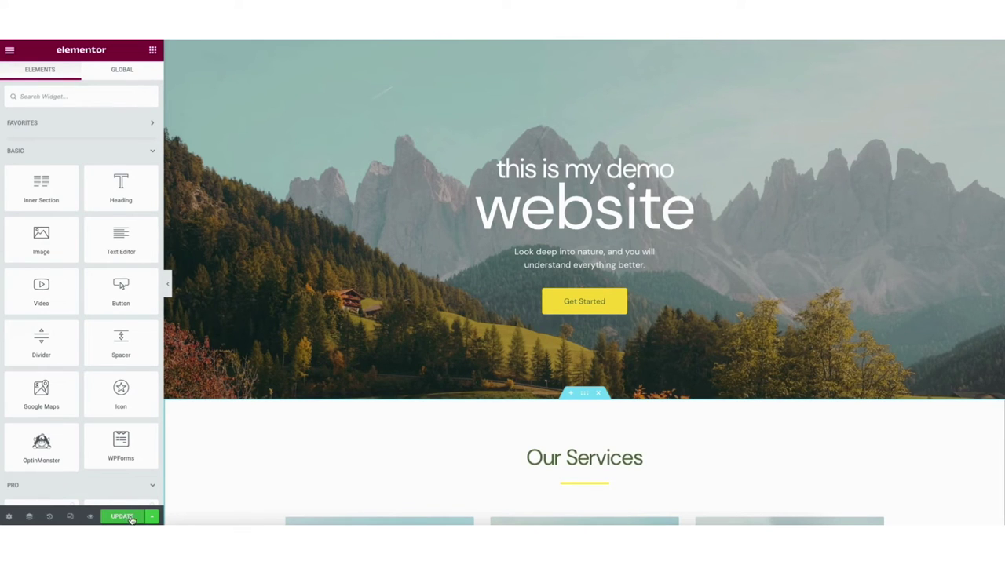
click(153, 517)
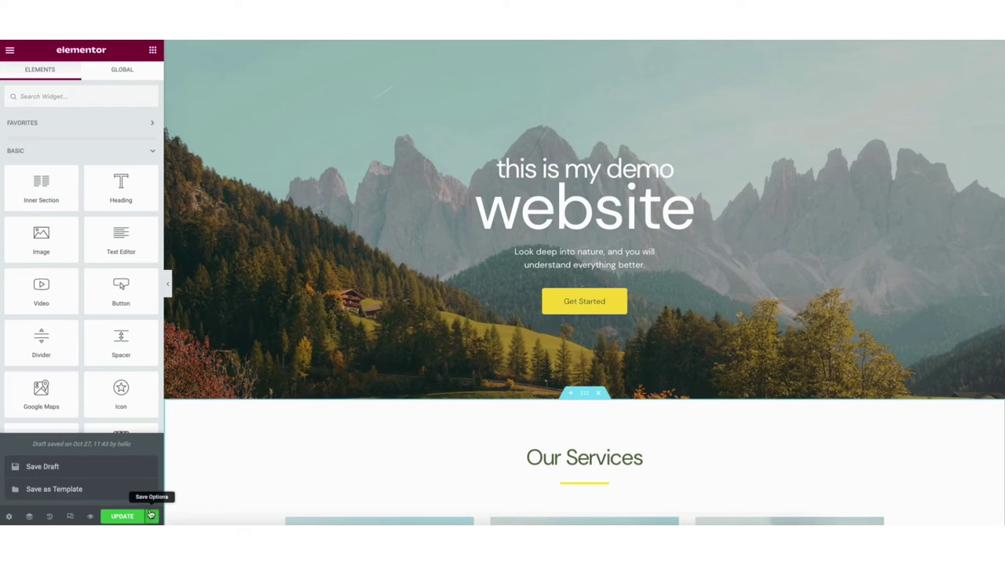
click(90, 517)
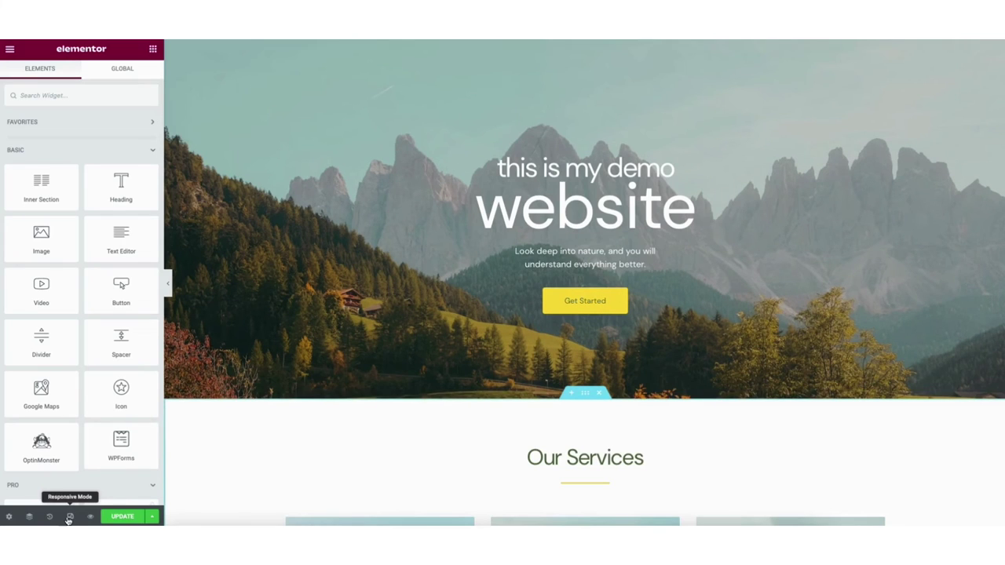
Preview the page in responsive mode at tablet and mobile sizes.
click(70, 517)
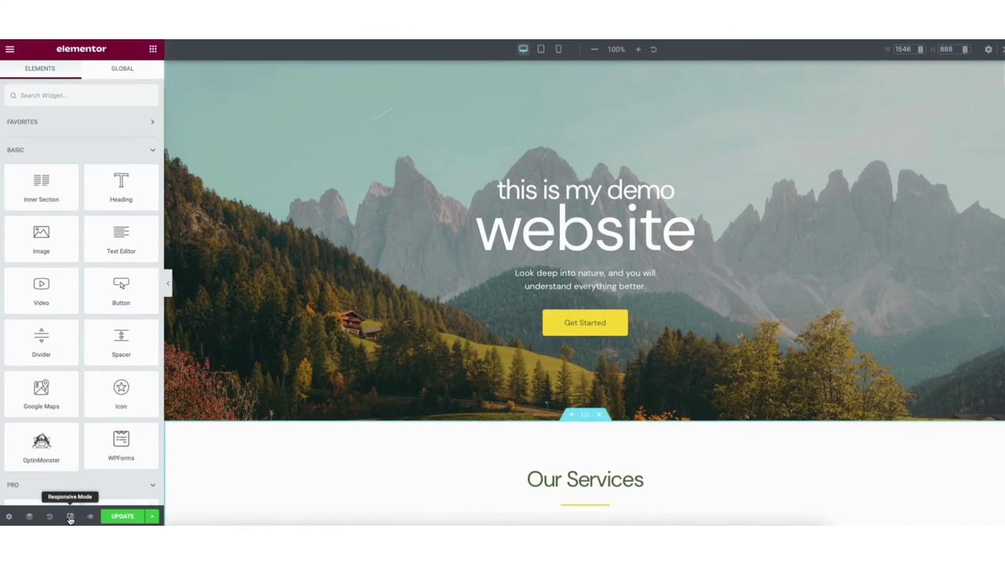
click(541, 49)
click(560, 49)
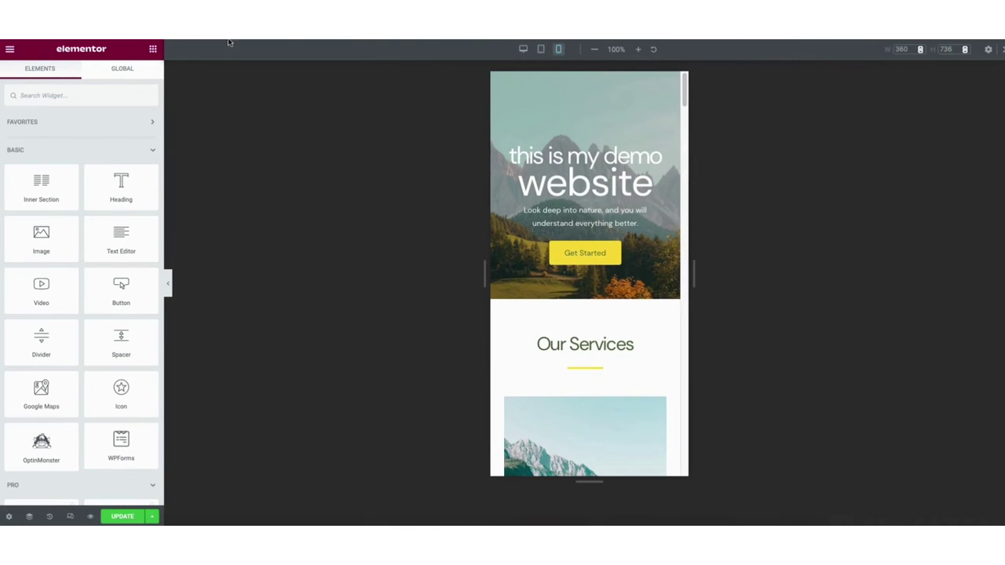
Review the available categories in Elementor's site settings and leave them.
click(10, 49)
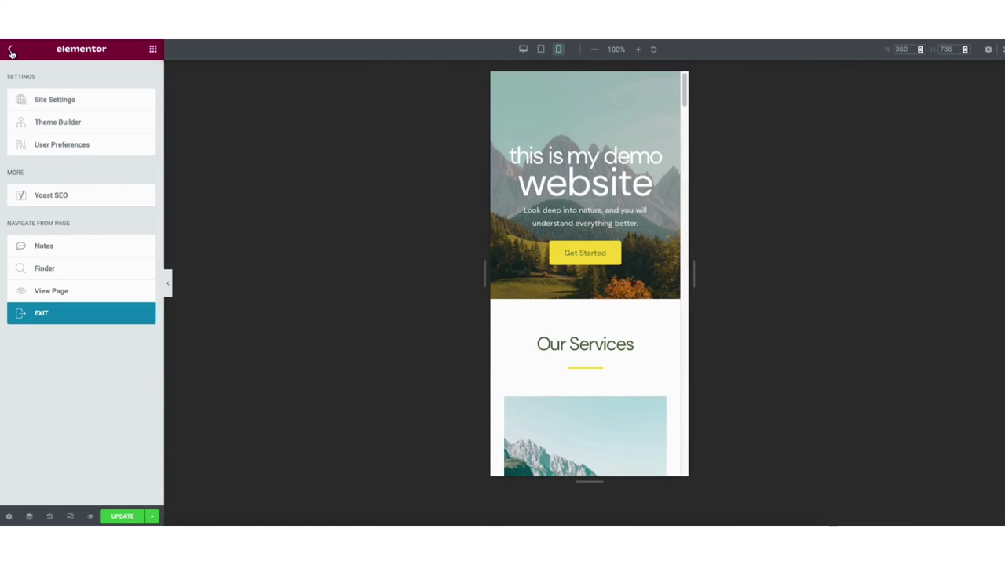
click(53, 101)
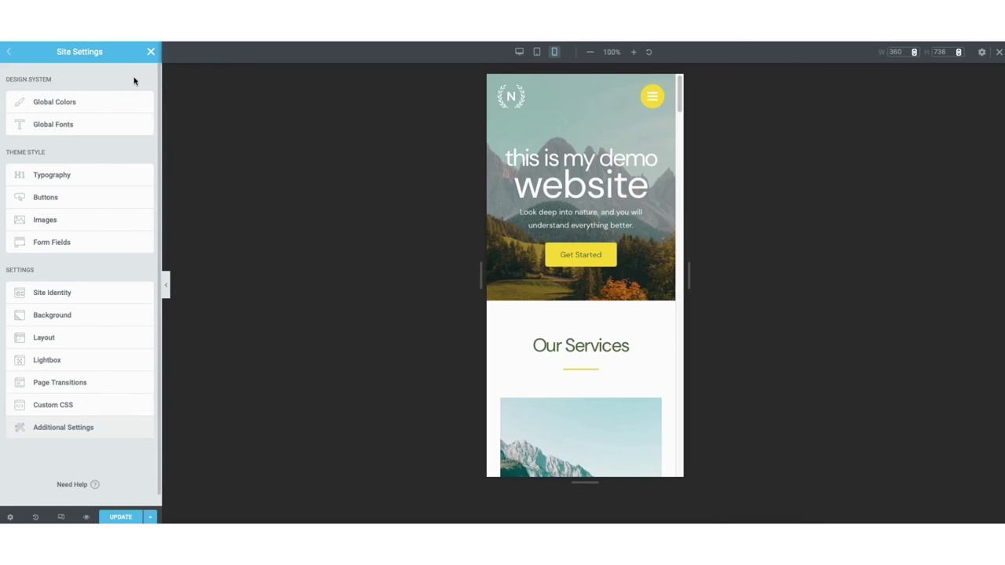
click(151, 53)
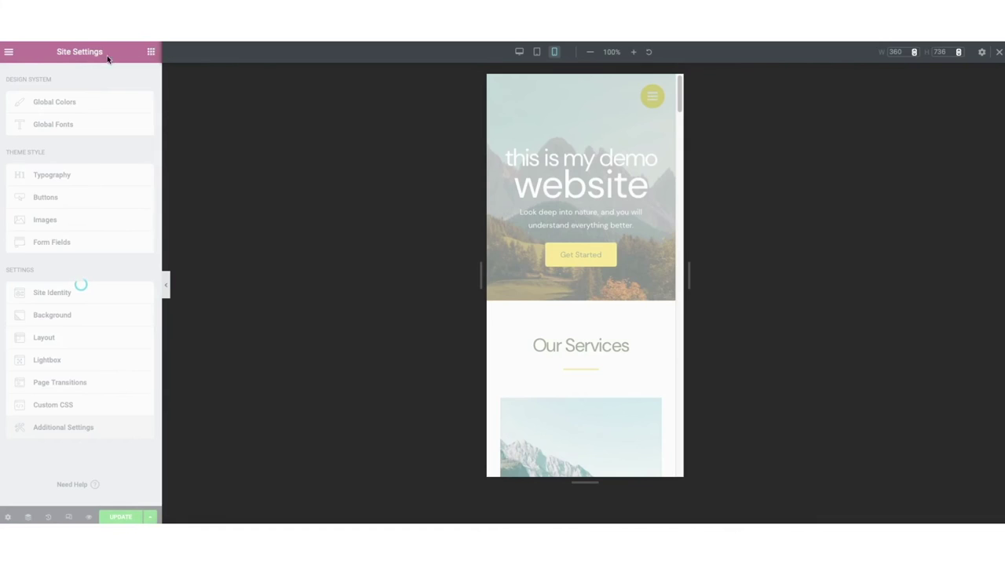
View the finished home page outside the editor.
click(10, 51)
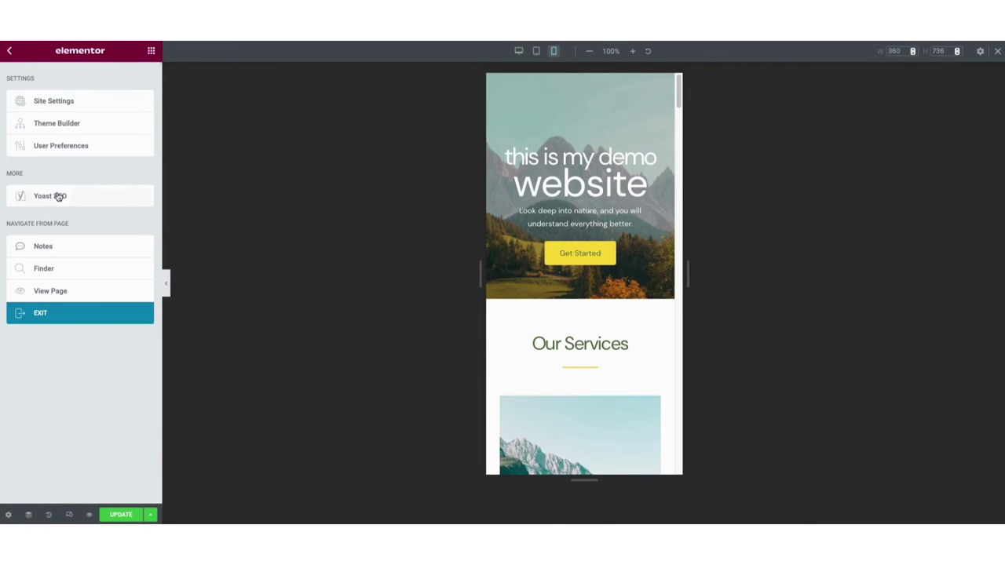
click(51, 292)
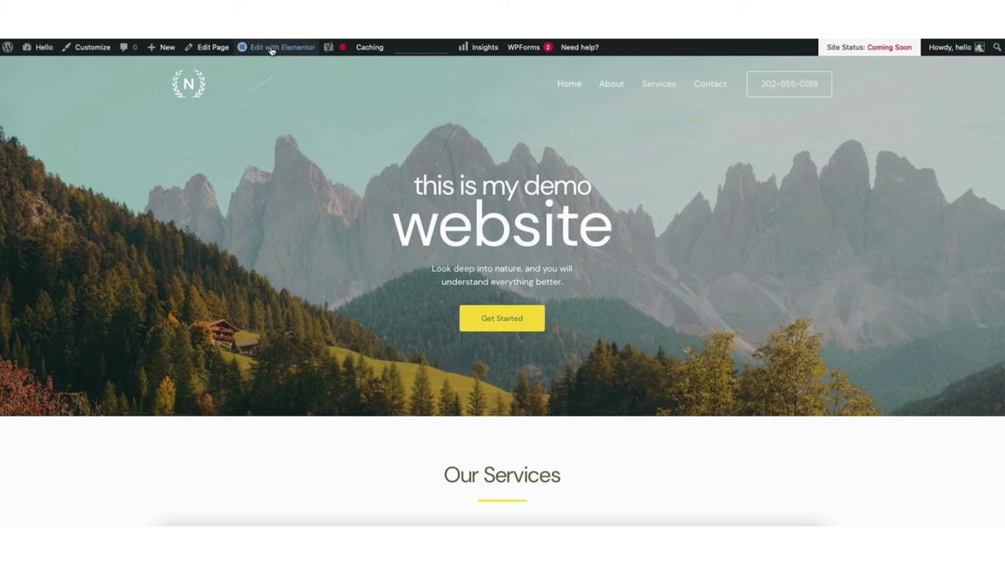
mouse_move(271, 48)
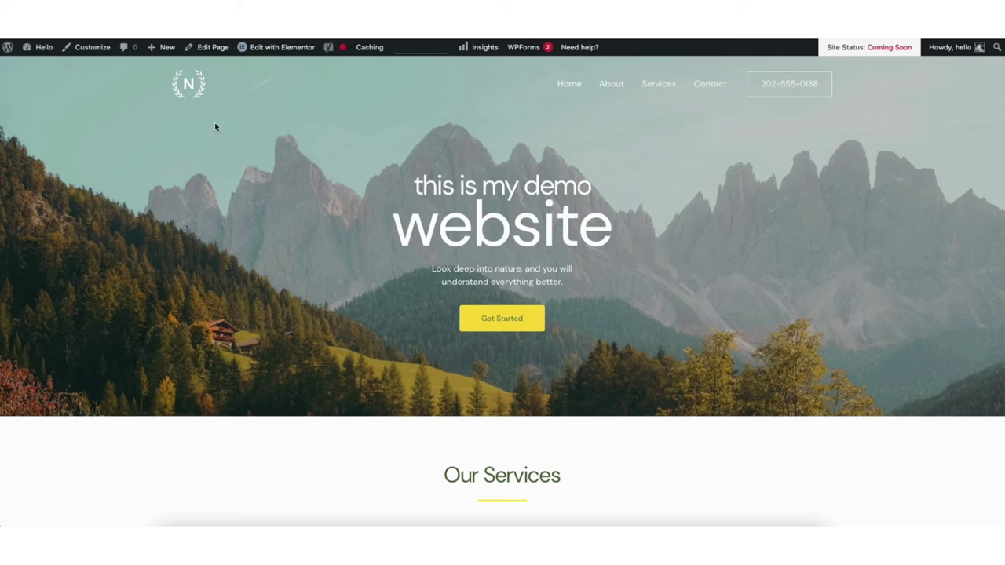
Go to the WordPress dashboard and show the list of all pages.
mouse_move(43, 49)
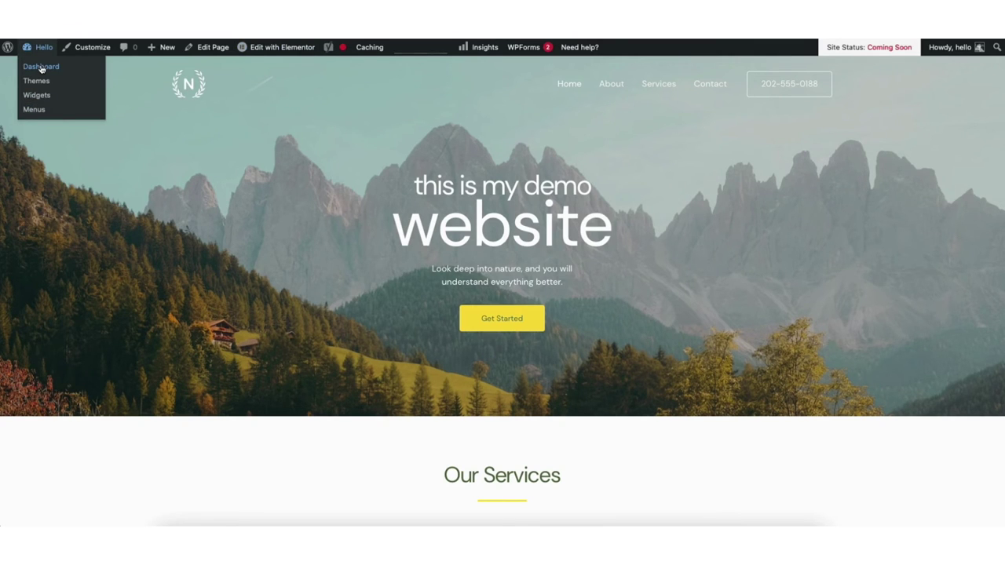
click(41, 68)
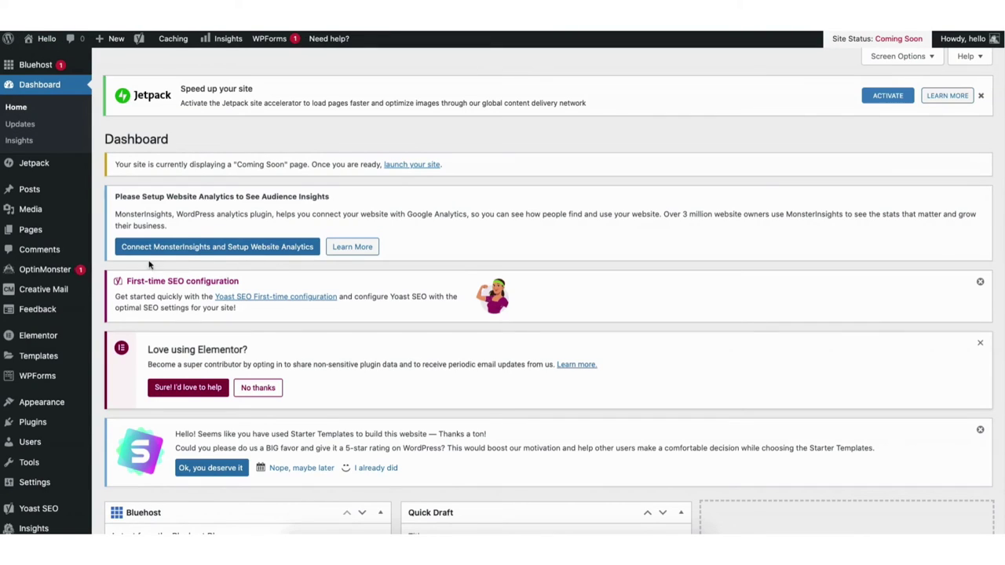
mouse_move(34, 235)
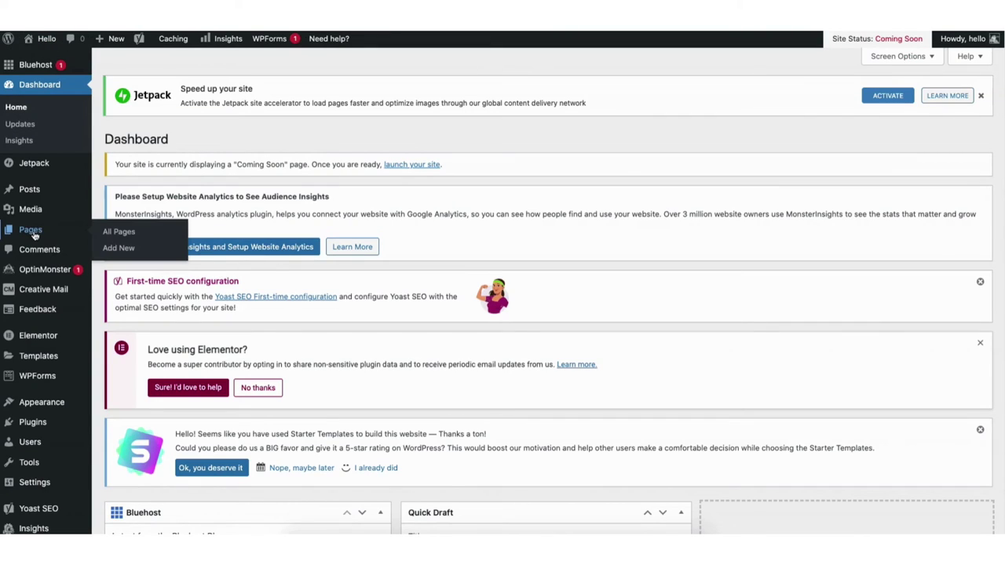
click(124, 234)
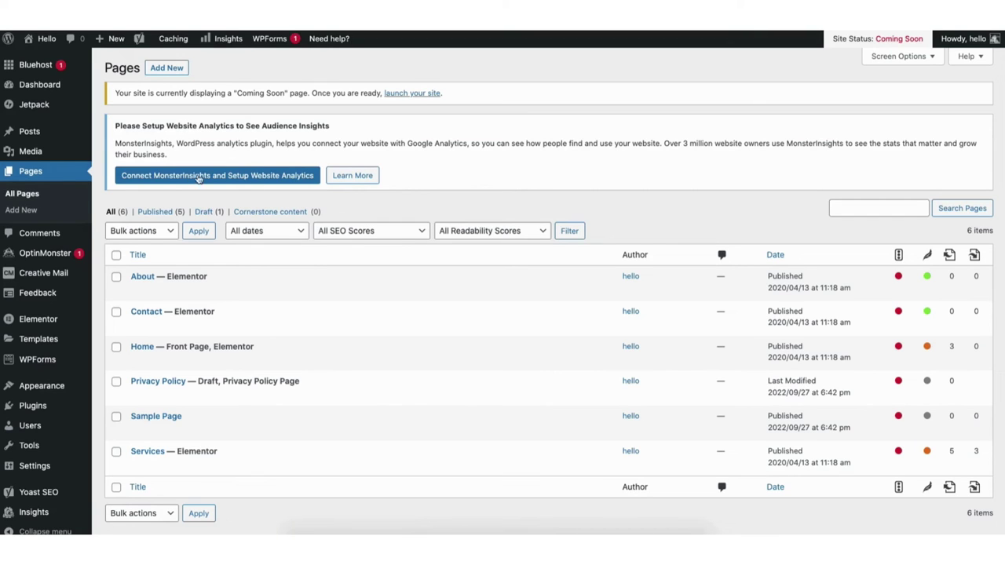
Open the media library and bring up its file upload area.
mouse_move(56, 158)
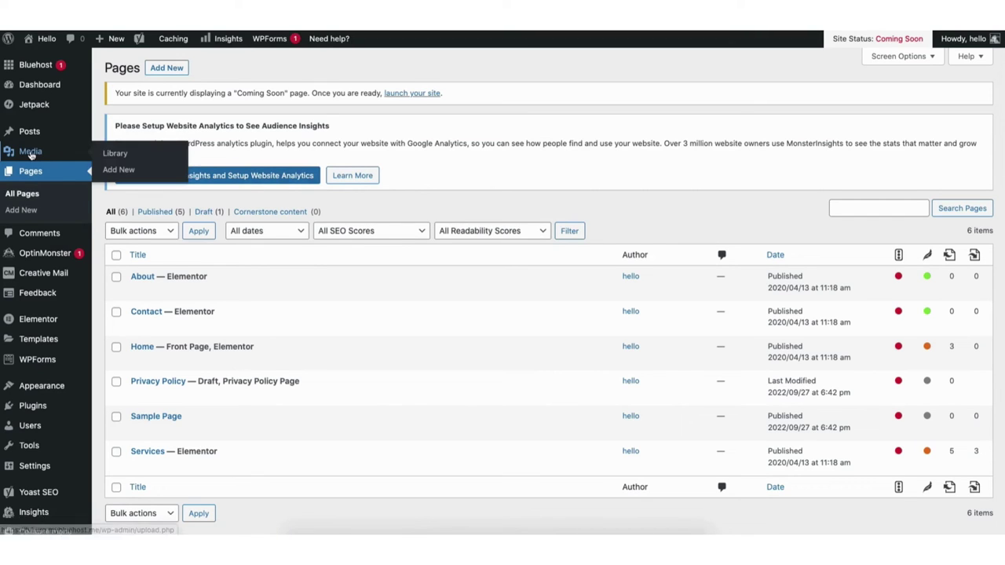
click(114, 156)
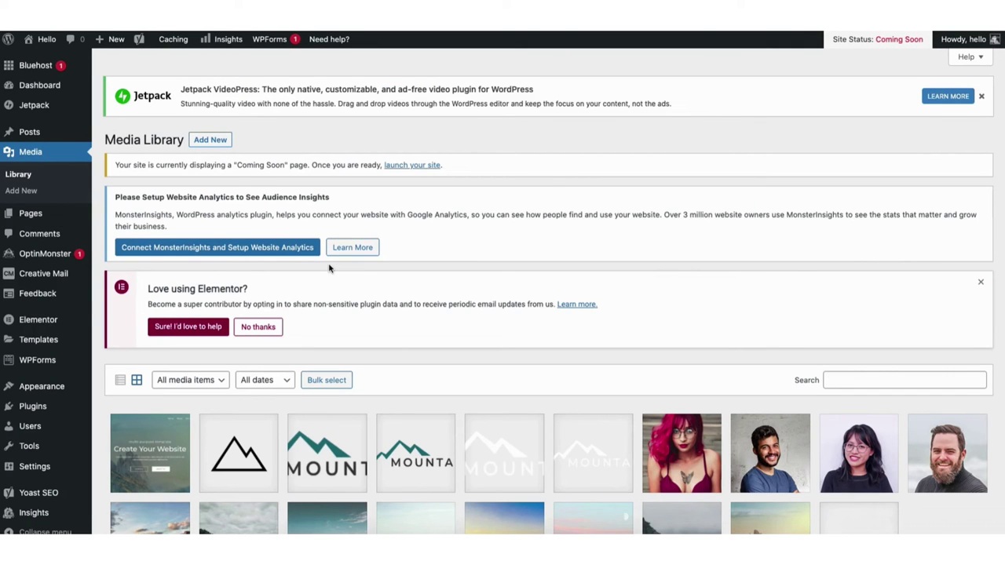
click(212, 141)
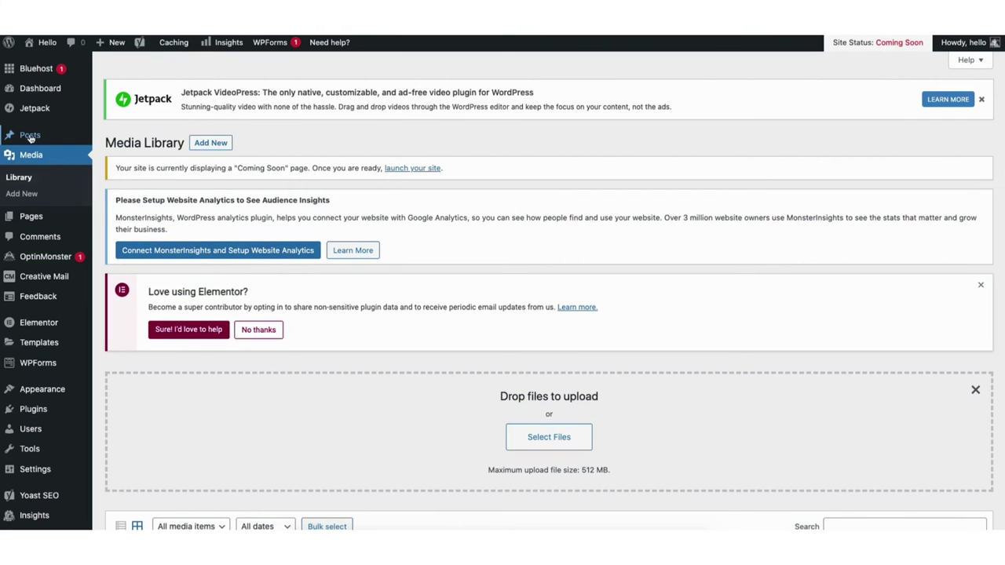
View the list of all posts, followed by the site's comments.
mouse_move(30, 136)
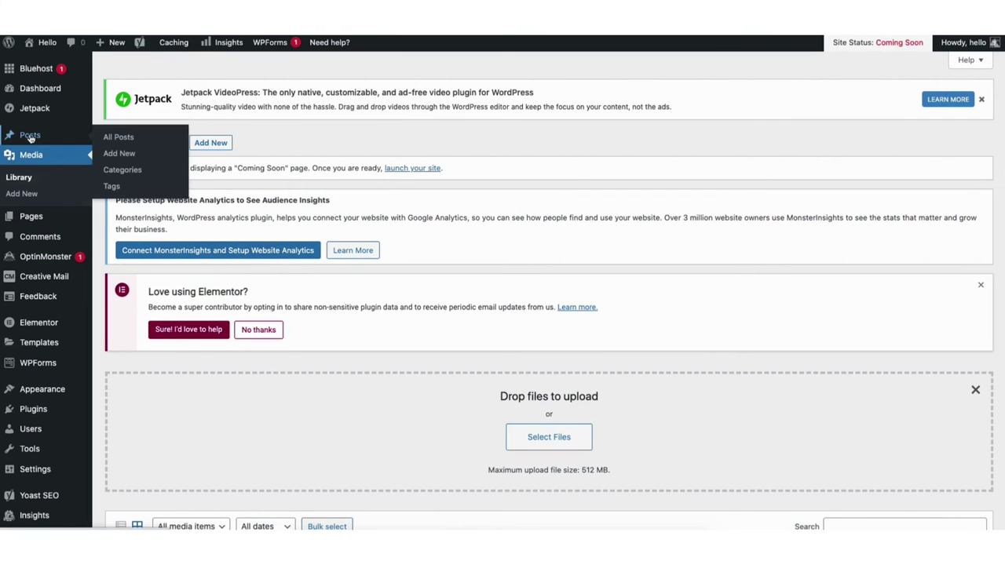
click(118, 137)
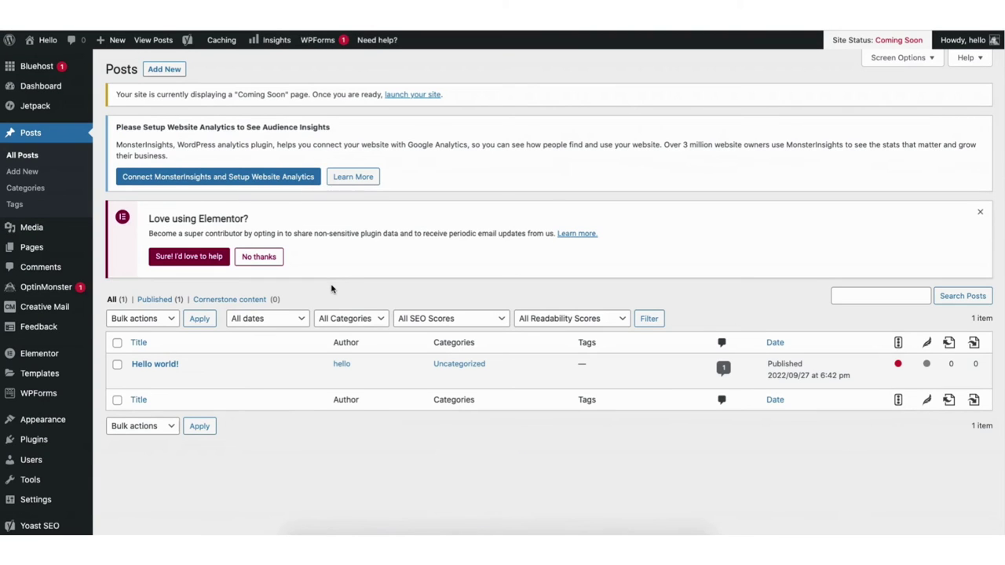
click(39, 270)
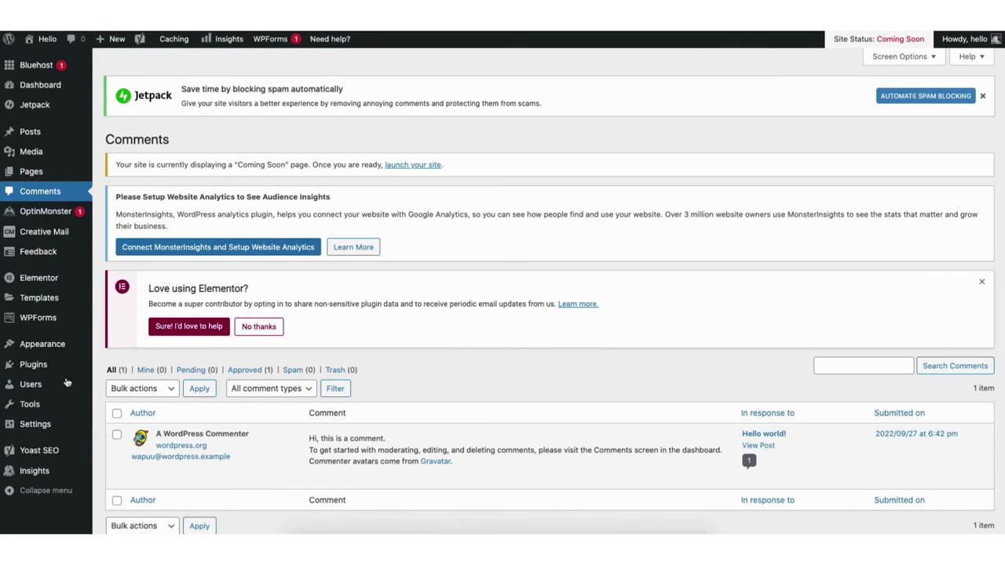
View the Add Plugins page, followed by the structure of the about us menu.
mouse_move(57, 370)
click(121, 388)
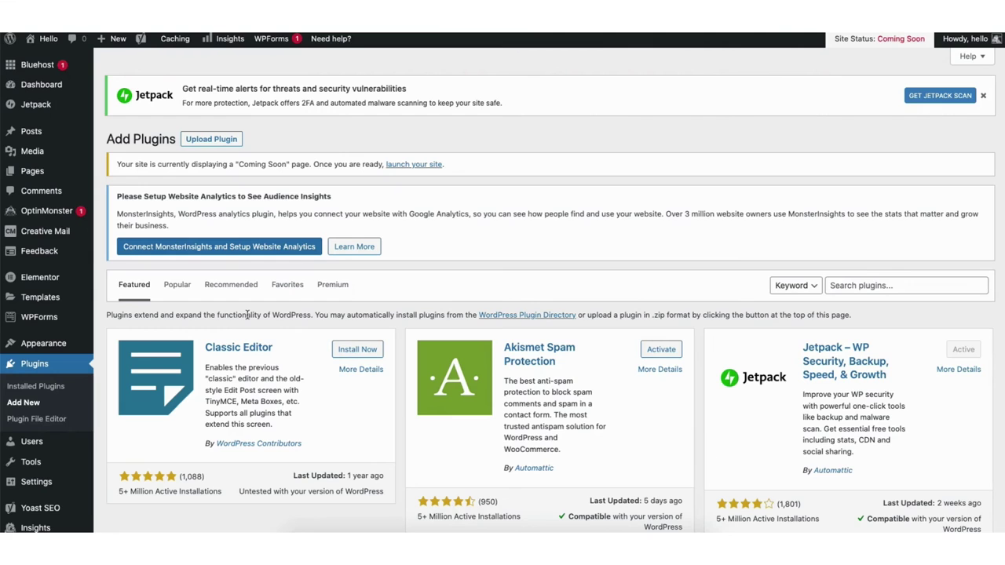
mouse_move(43, 348)
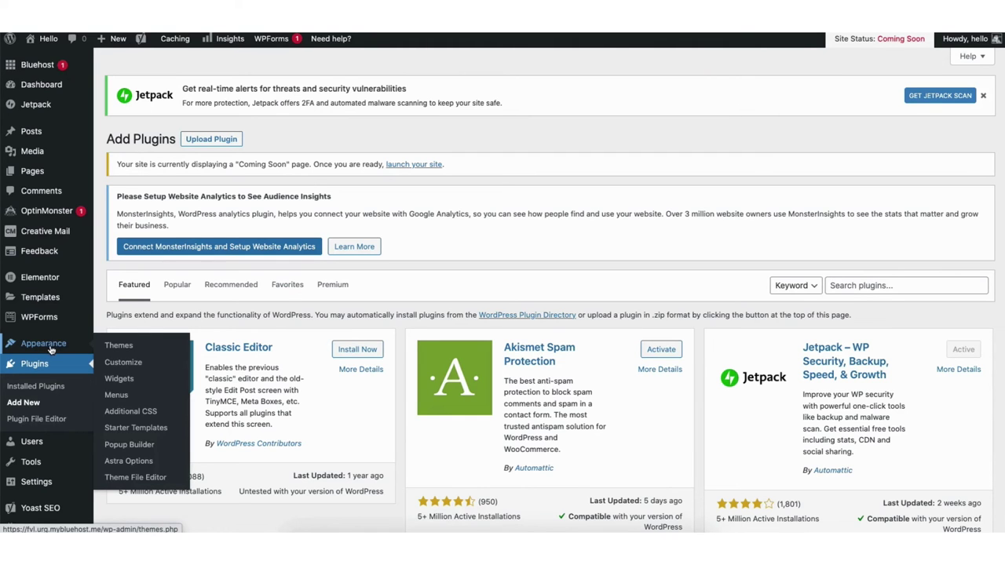
click(116, 396)
scroll(503, 315, down, 5)
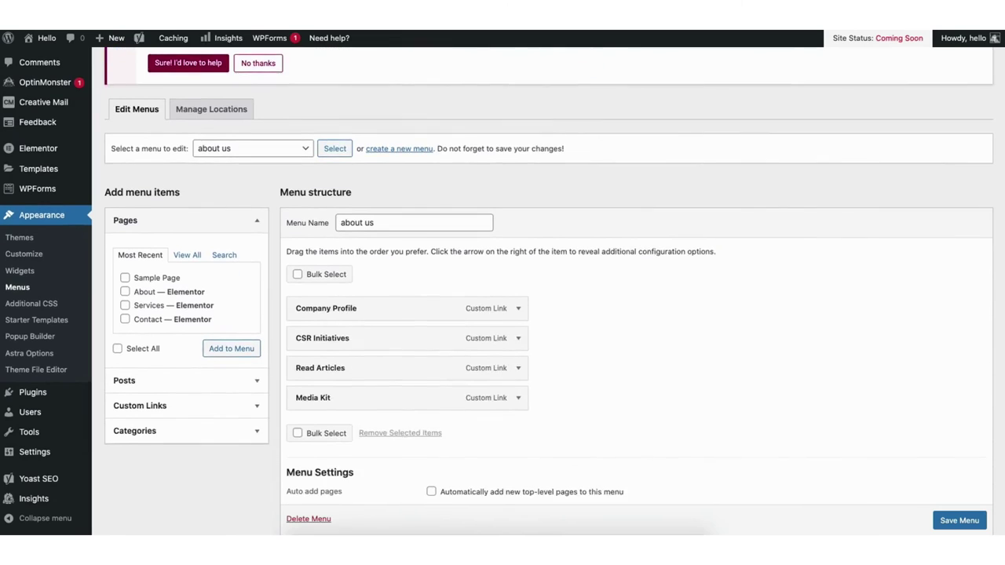
Review the about us menu's structure and expand the settings of its Company Profile item.
scroll(550, 279, down, 2)
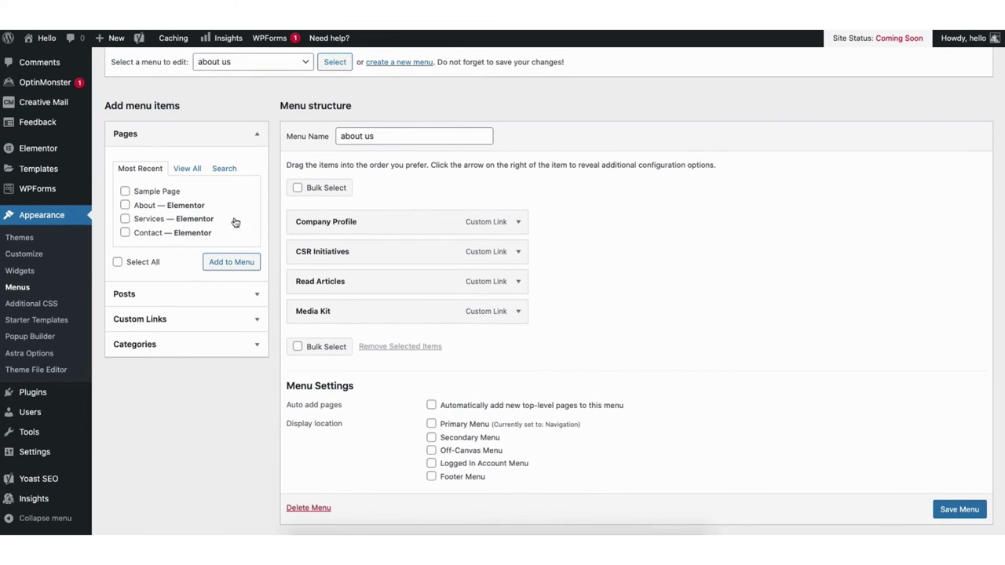
mouse_move(346, 224)
mouse_down()
mouse_move(353, 252)
mouse_move(340, 220)
mouse_up()
click(518, 226)
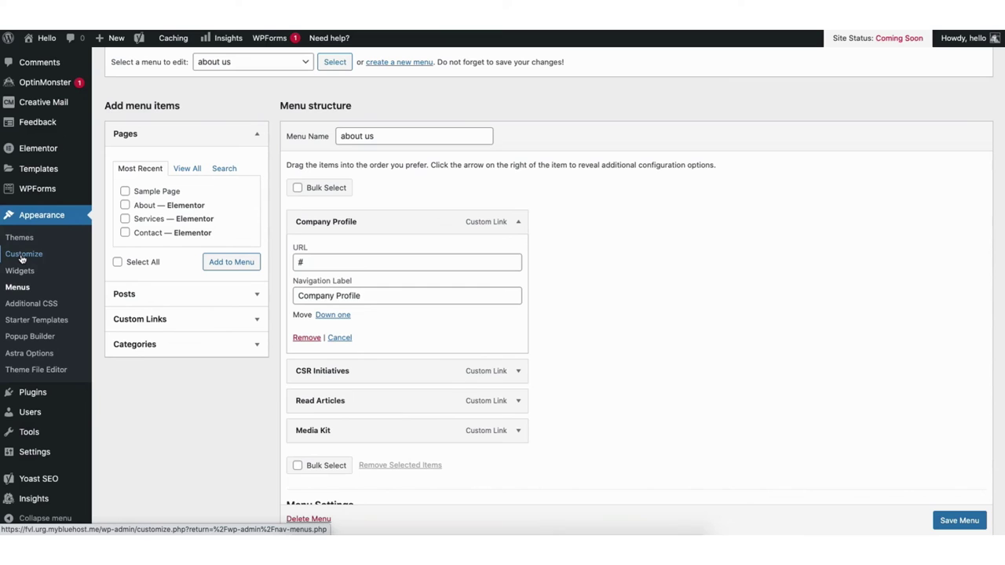
Go to the Footer Builder in the theme customizer and view the copyright element's settings.
click(23, 255)
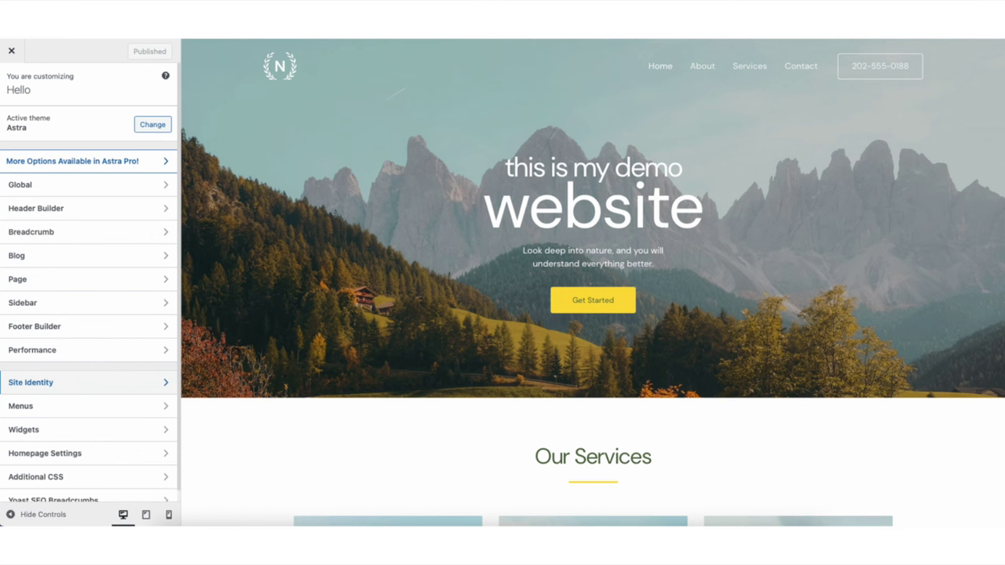
click(91, 327)
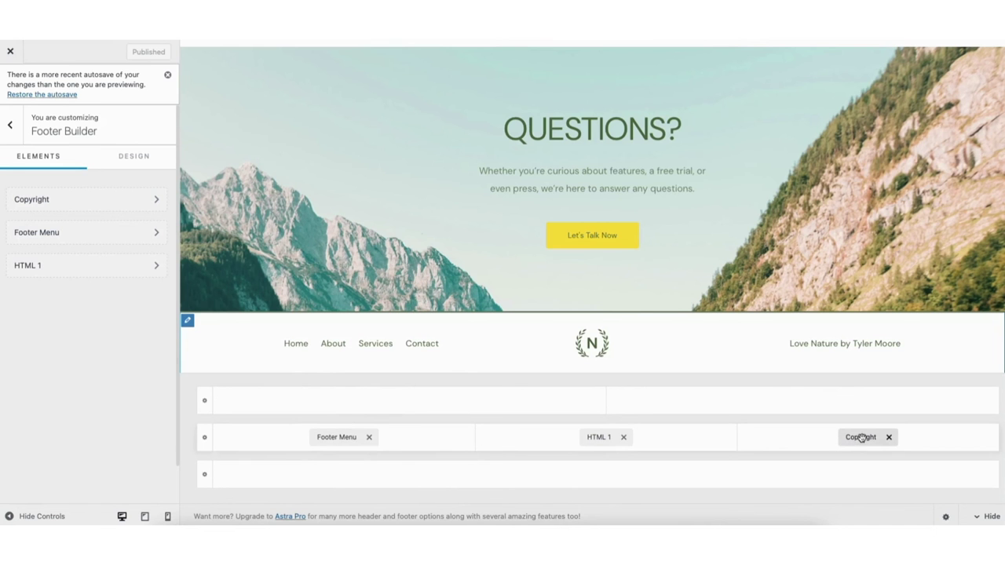
click(861, 436)
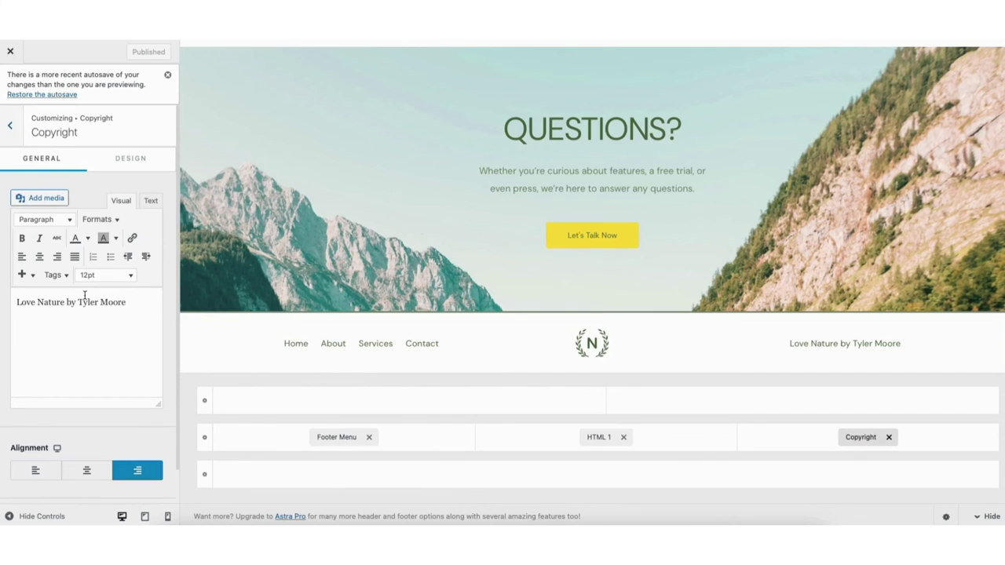
click(11, 125)
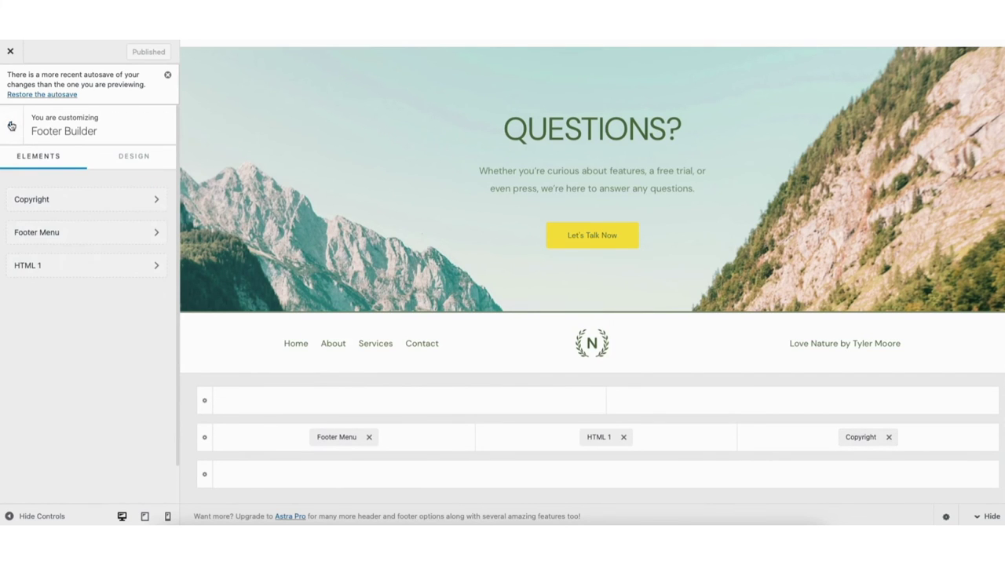
click(61, 200)
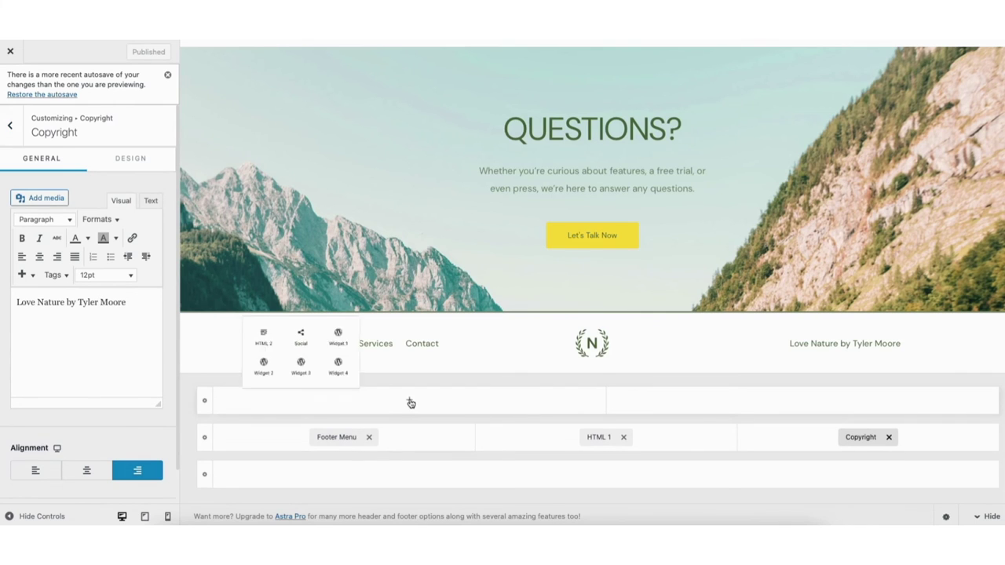
Add Widget 1 to the first column of the footer's upper row and open its block editor, dismissing the welcome guide.
click(410, 403)
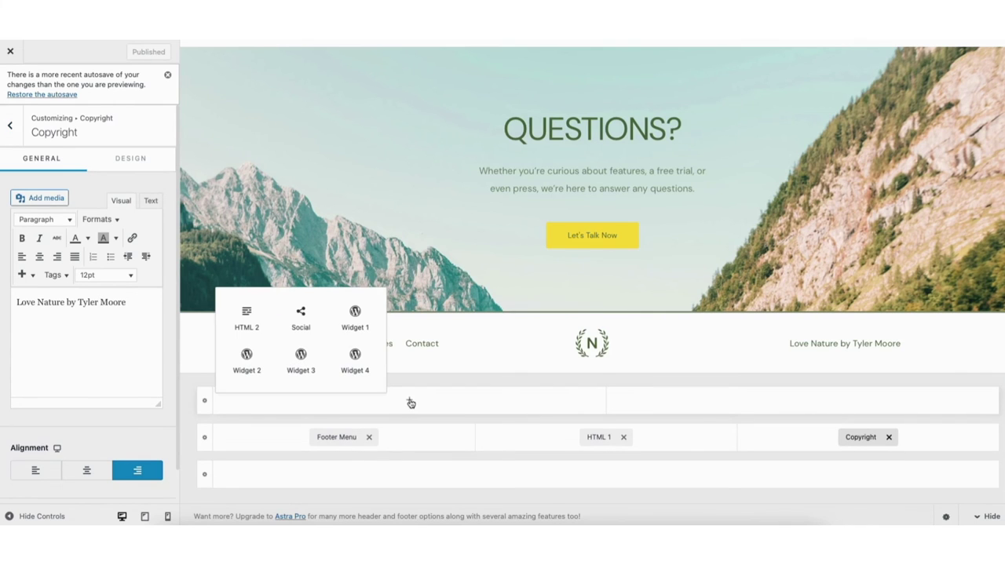
click(356, 320)
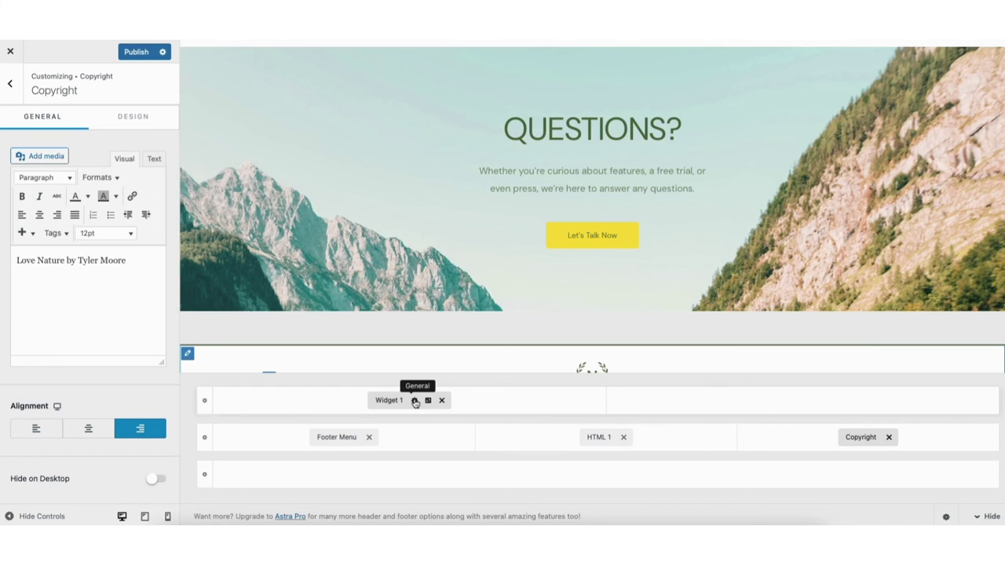
click(415, 401)
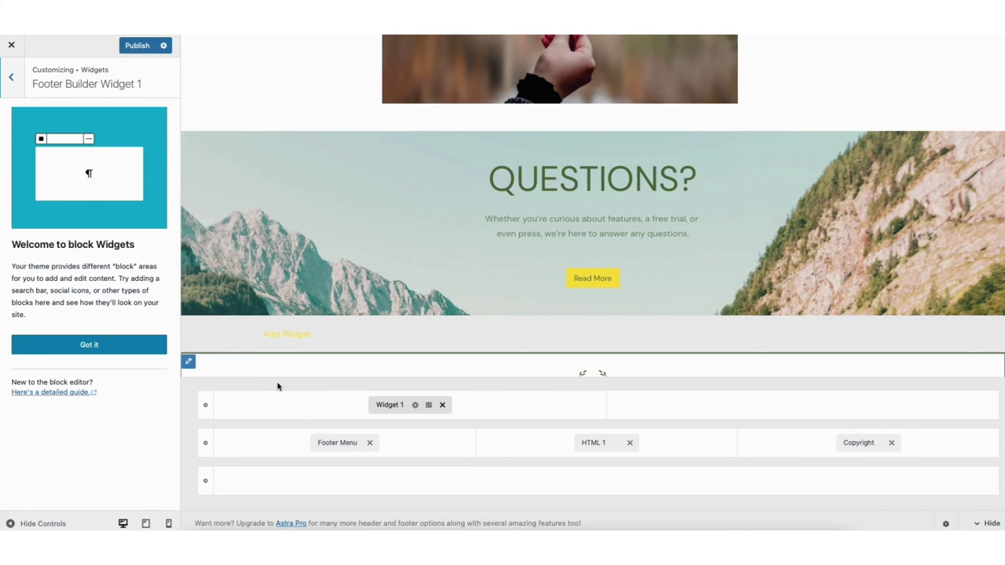
click(102, 345)
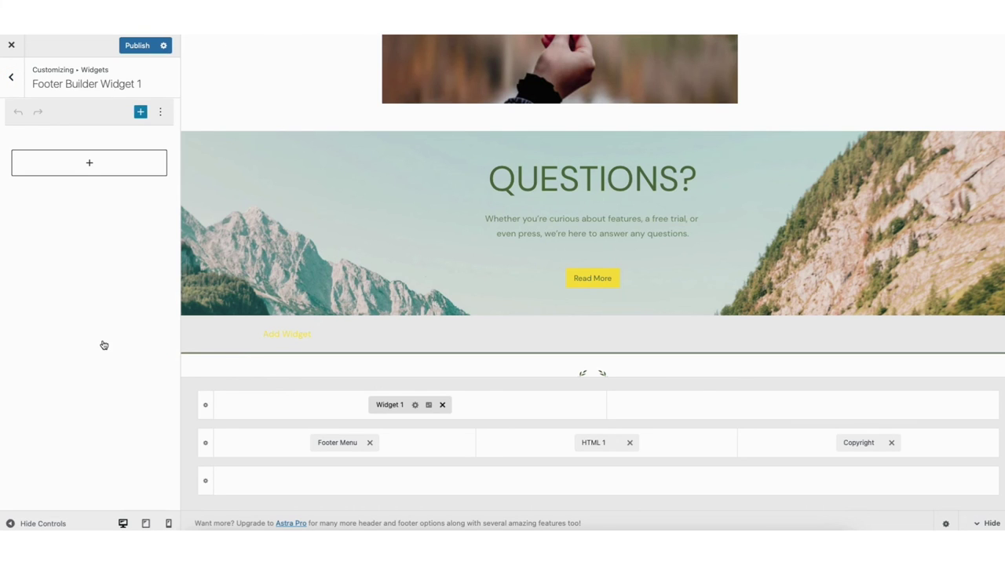
Browse all available blocks and insert a heading block into Footer Builder Widget 1.
click(88, 164)
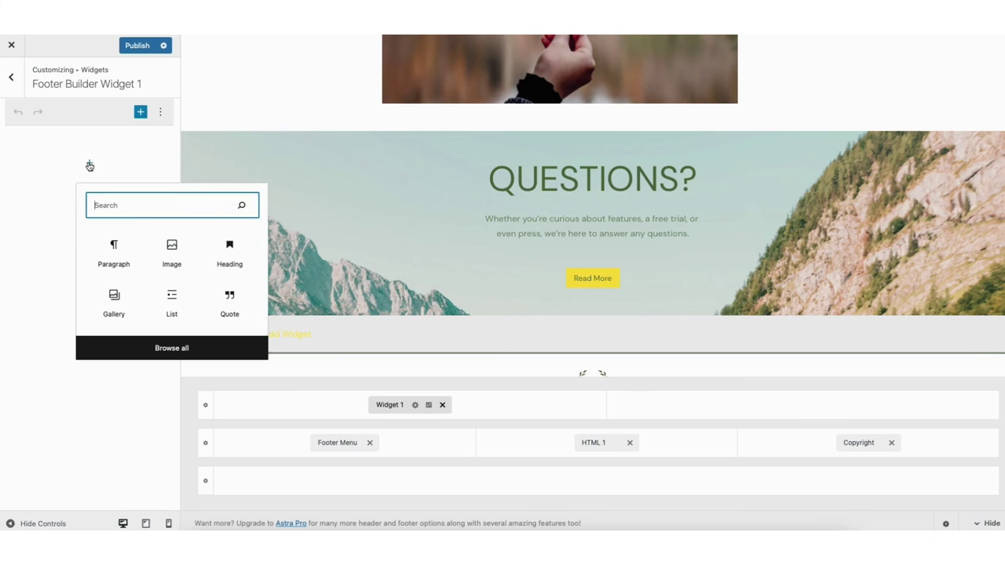
click(165, 349)
mouse_move(373, 123)
mouse_down()
mouse_move(369, 234)
mouse_move(368, 114)
mouse_up()
click(278, 144)
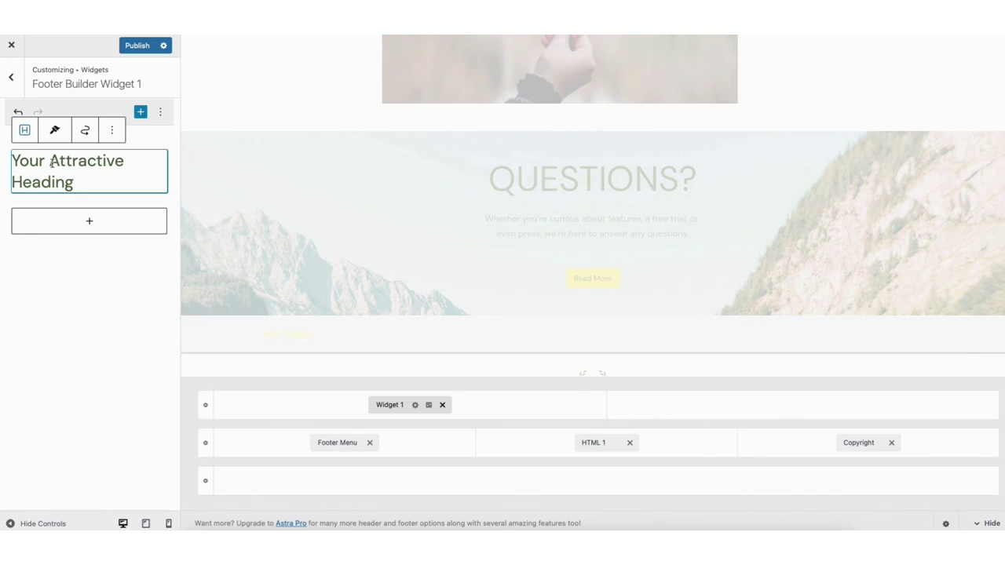
Try out the heading's text selection, remove the heading block, and delete Widget 1 from the footer row.
click(51, 161)
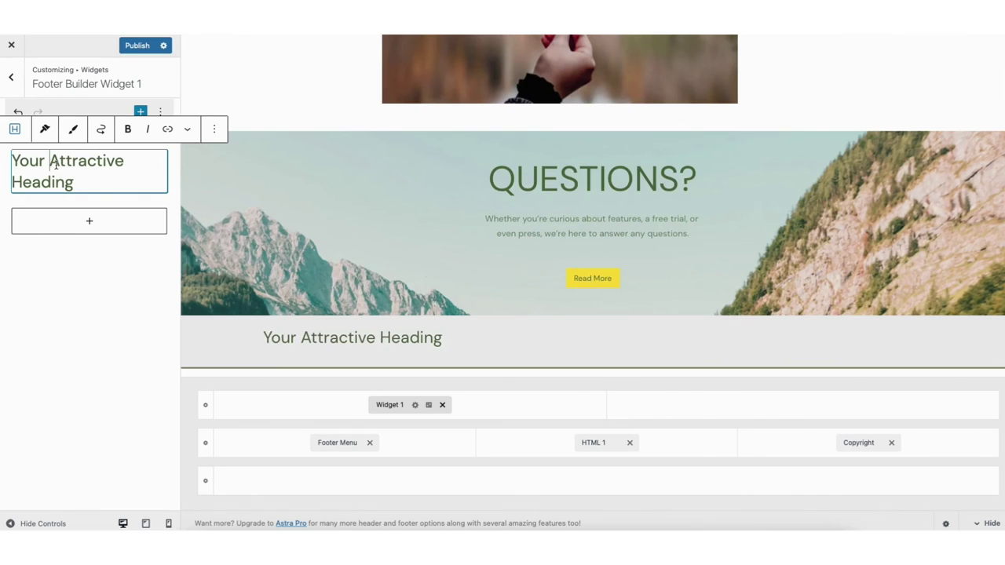
drag(88, 182, 16, 161)
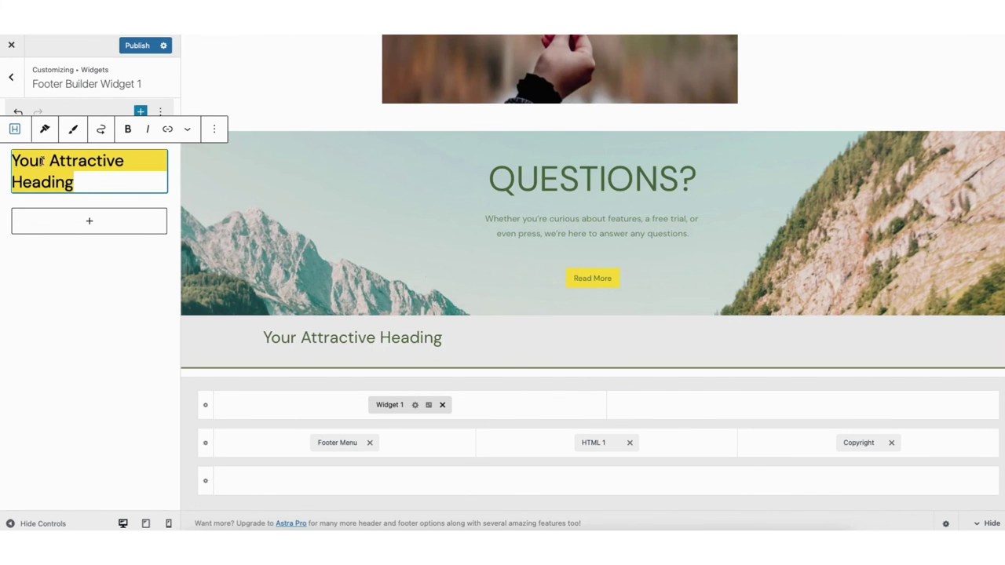
click(55, 162)
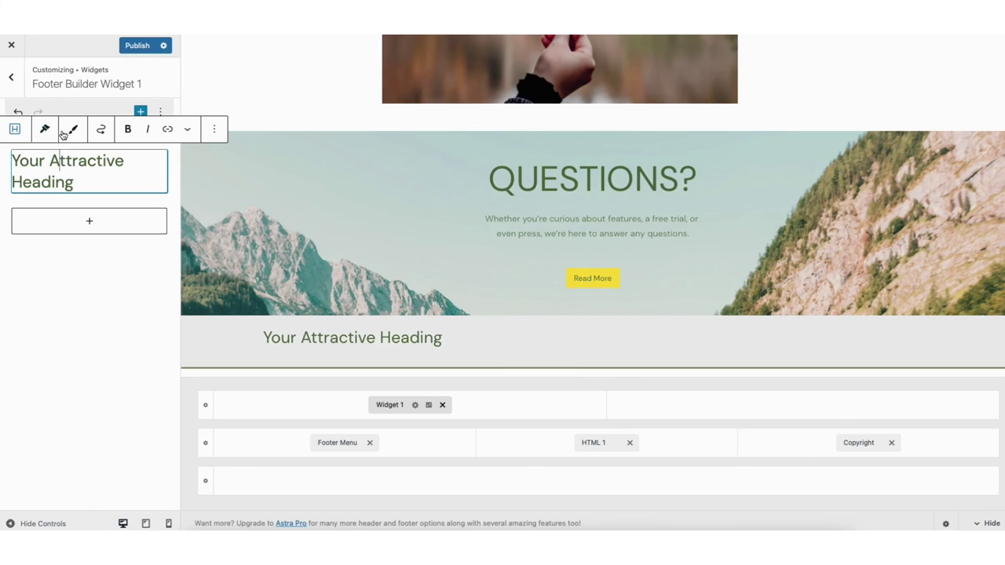
click(215, 132)
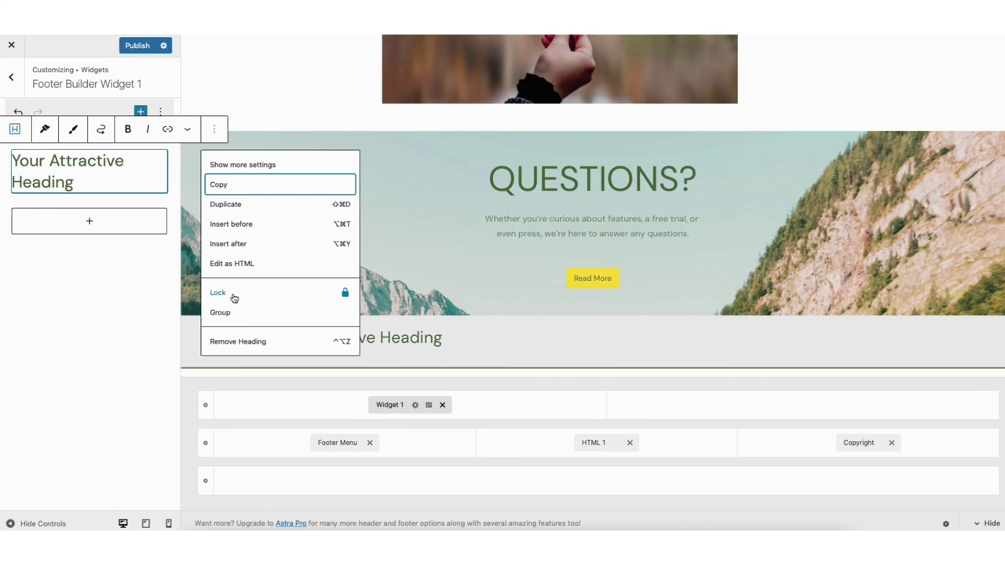
click(243, 348)
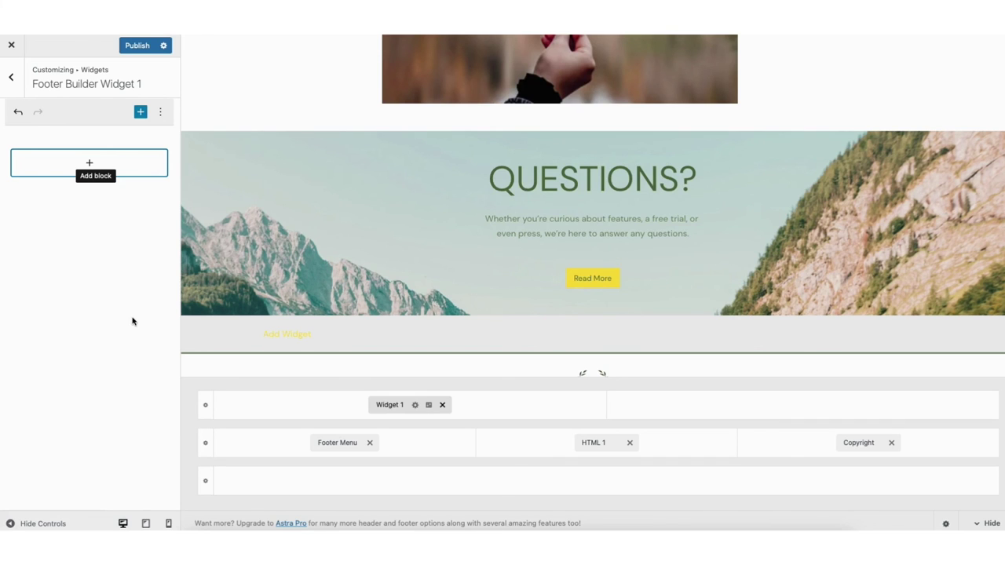
click(443, 406)
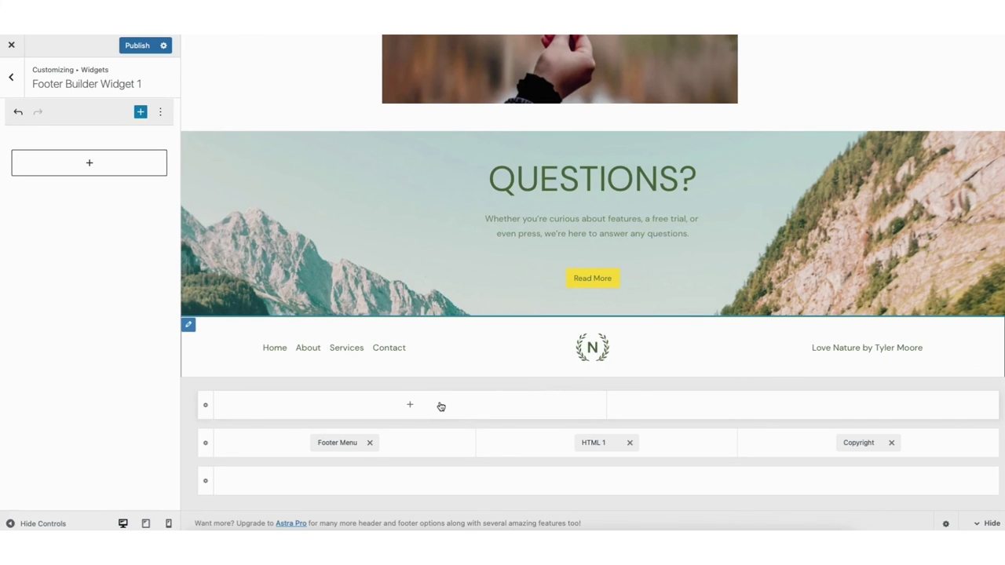
View the primary footer's column and layout settings and the elements available for the lowest row, leaving the footer settings.
click(189, 325)
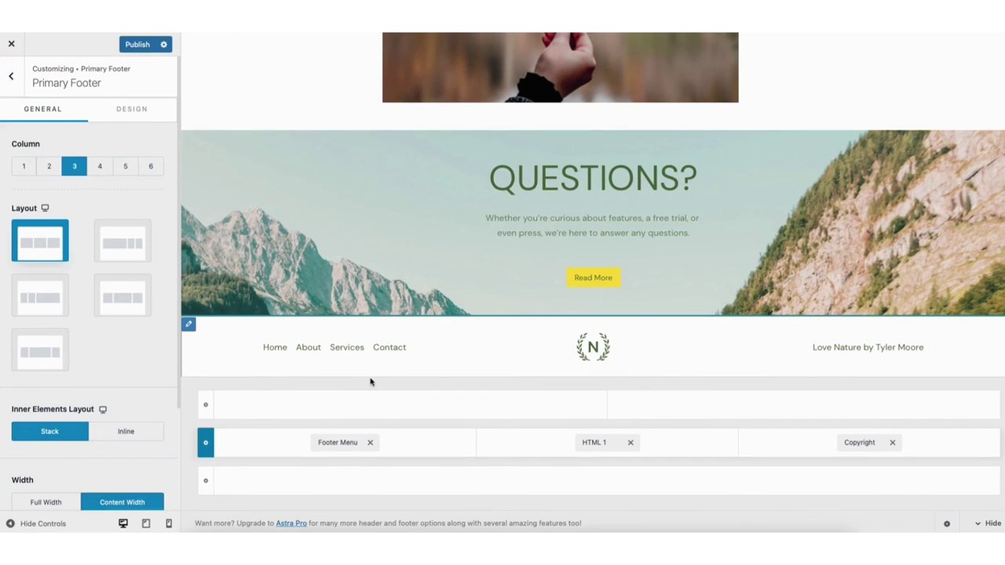
click(607, 481)
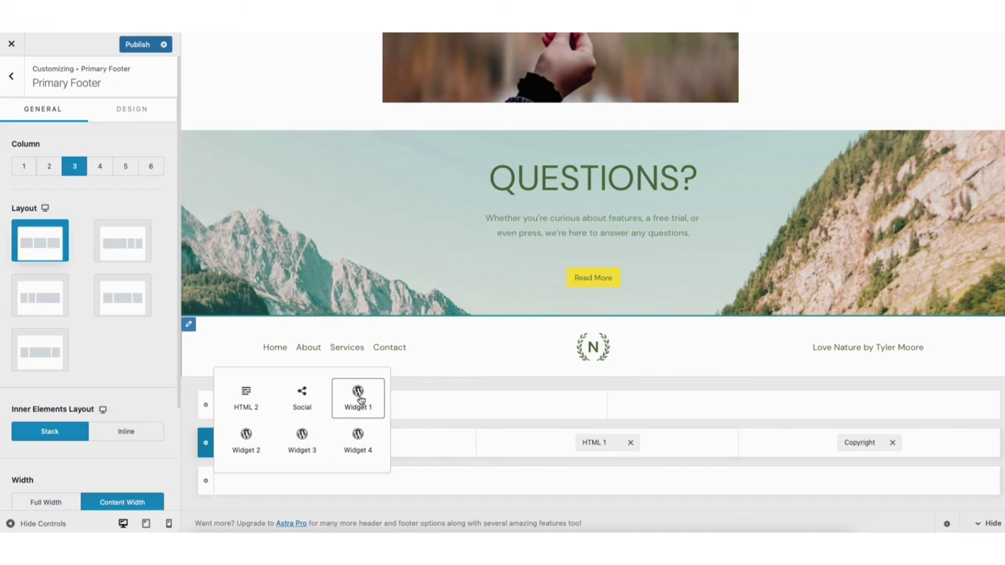
click(12, 78)
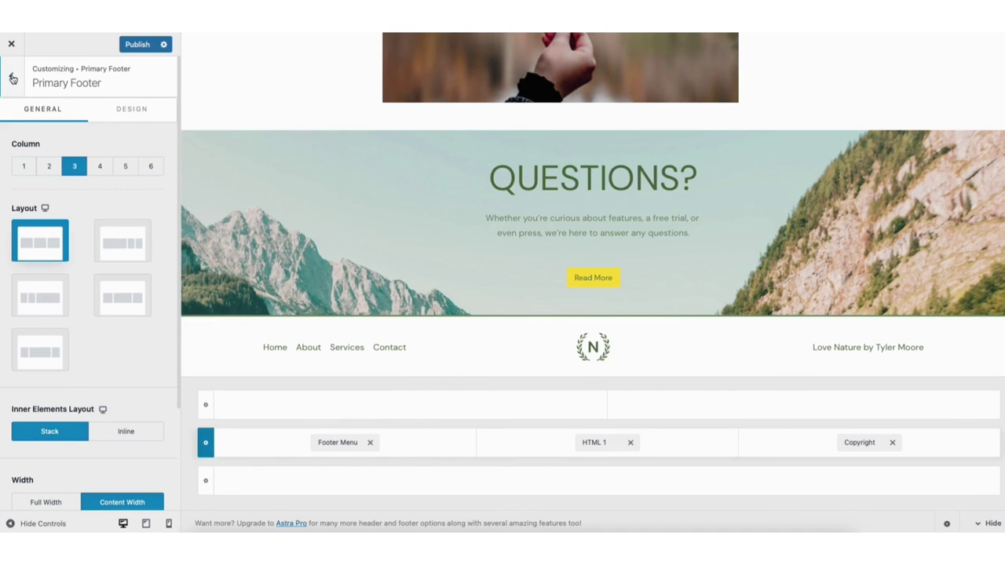
click(12, 79)
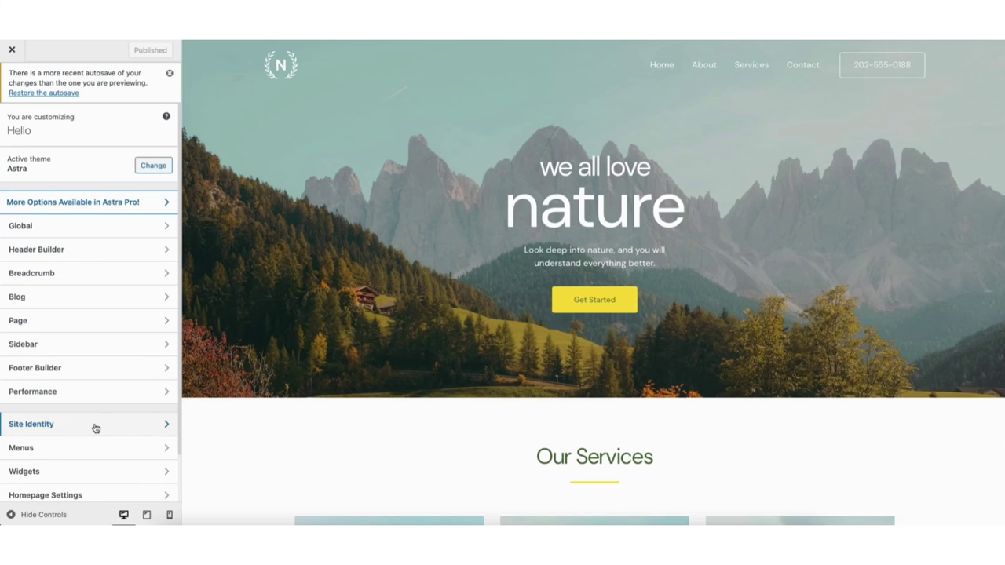
View the Site Identity settings and the file upload area for choosing a site icon, without selecting an image.
click(95, 428)
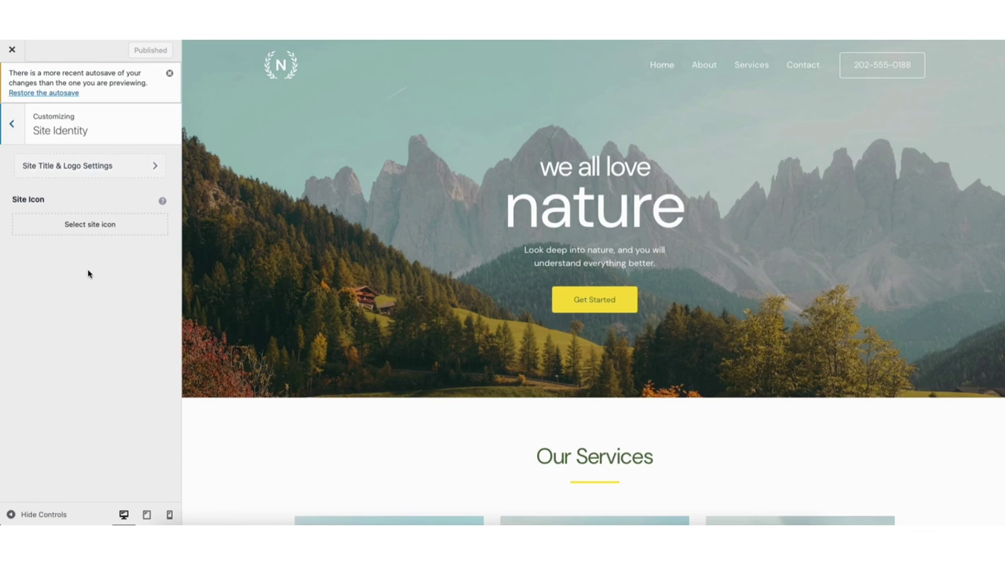
click(88, 227)
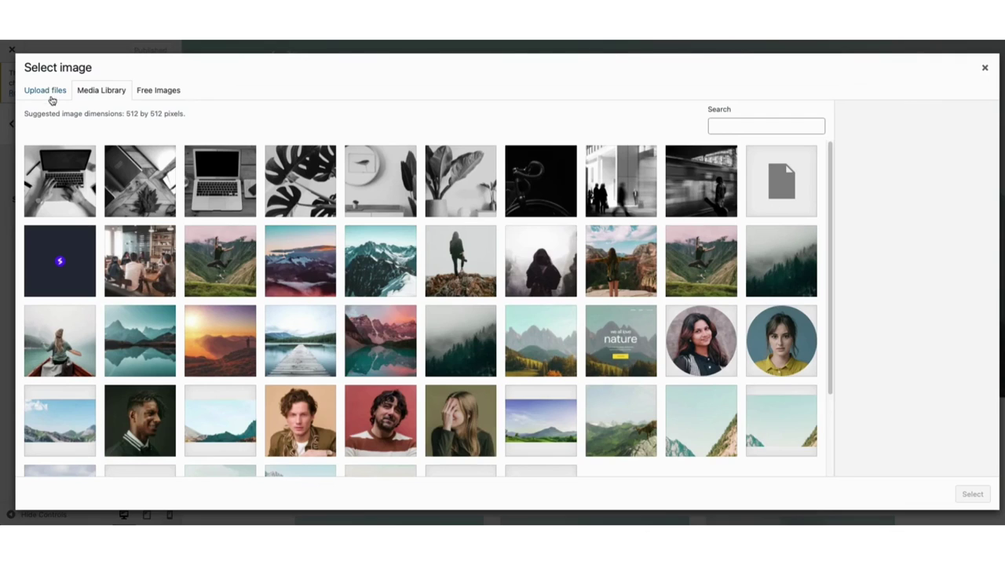
click(47, 93)
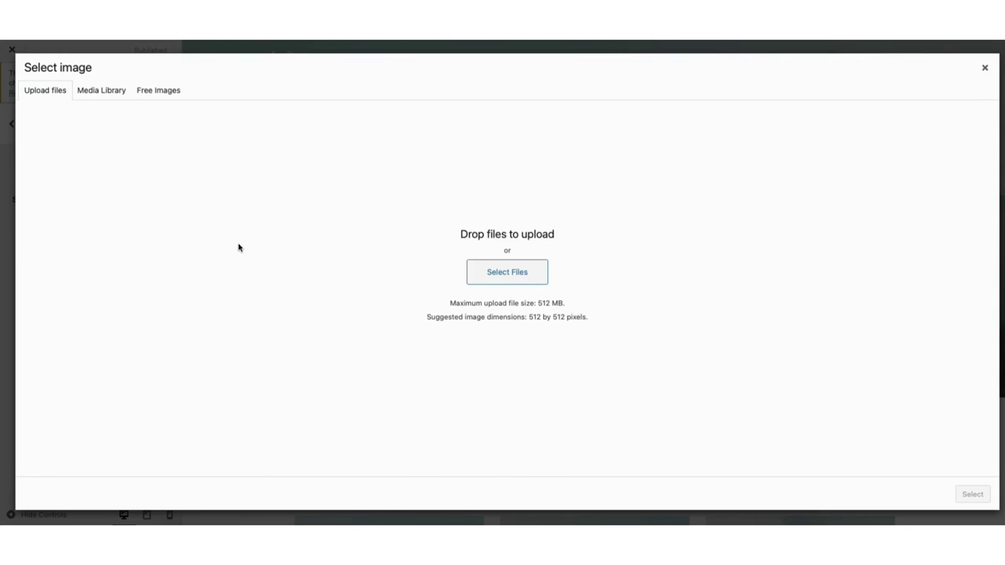
click(985, 68)
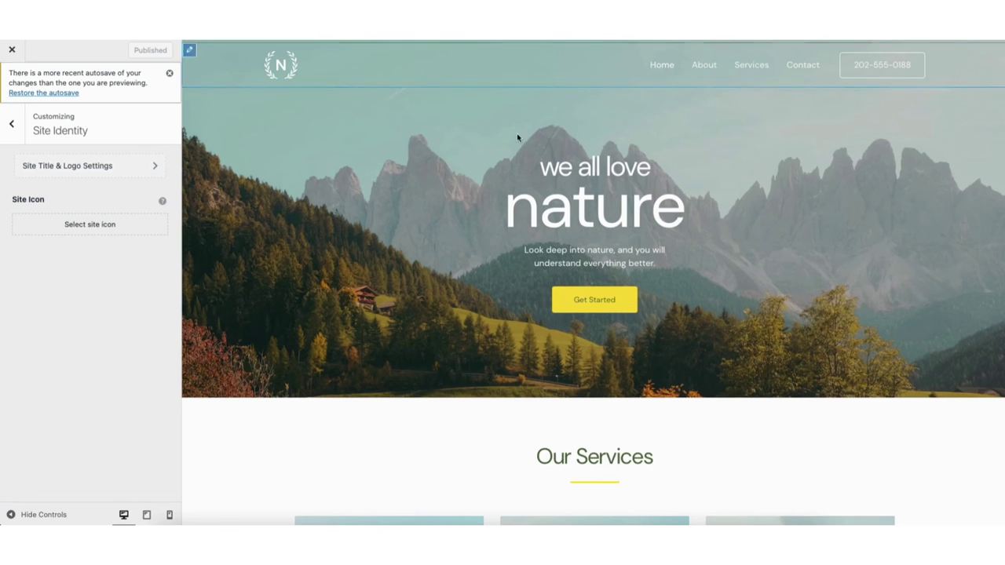
View the site title and logo settings, and return to the customizer's main list.
click(100, 169)
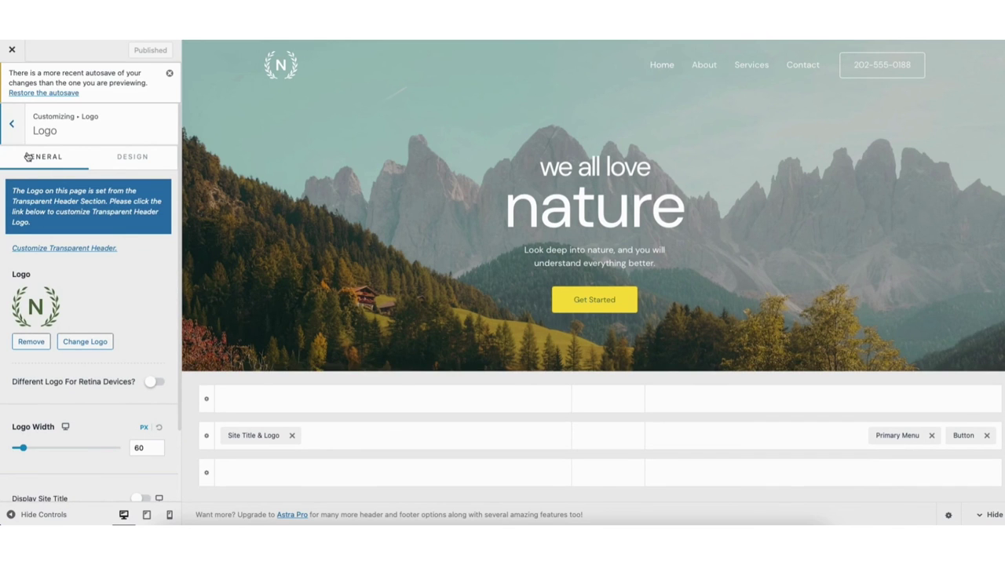
click(12, 124)
click(12, 125)
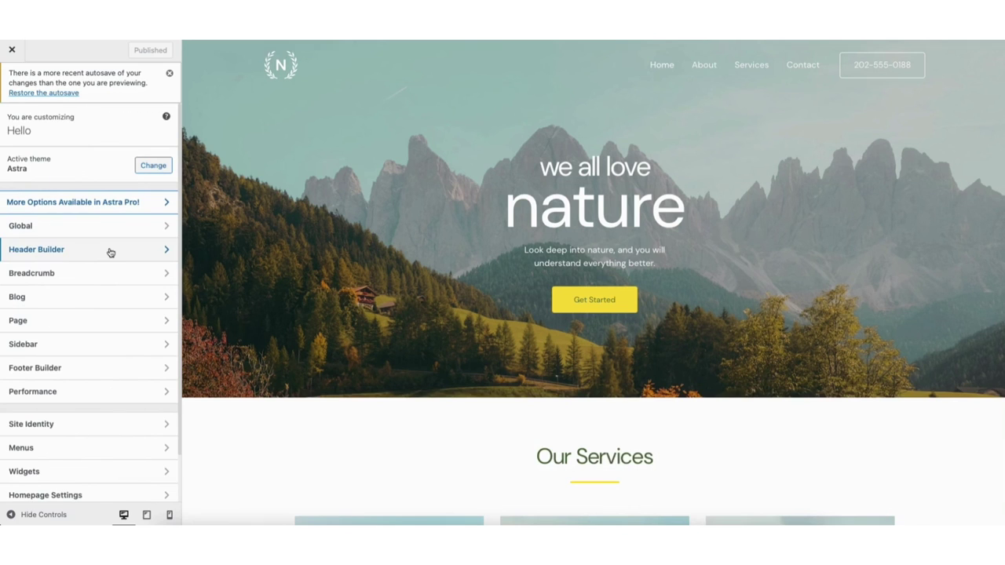
Go to the Header Builder and view the transparent header settings through the logo in the preview.
click(111, 252)
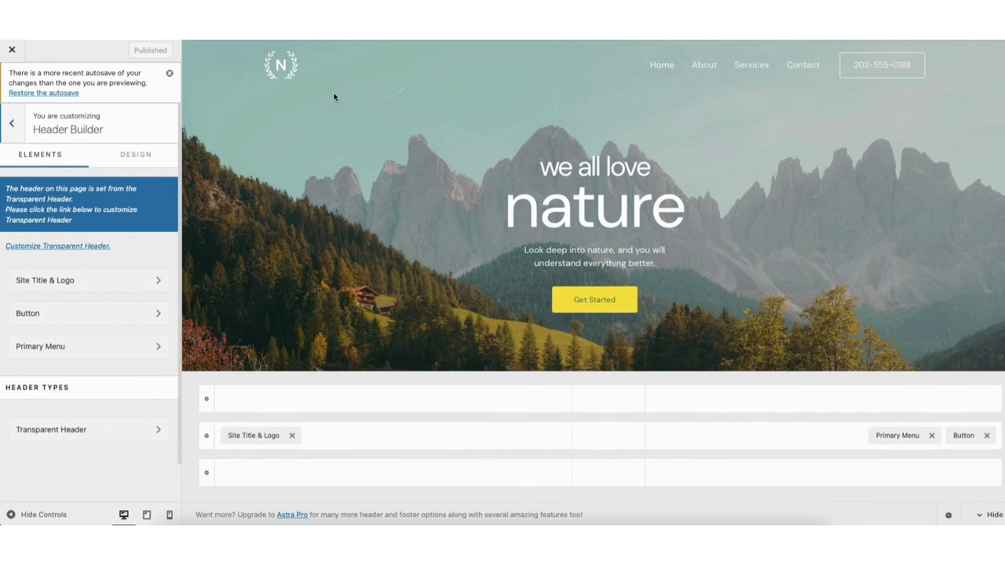
click(270, 66)
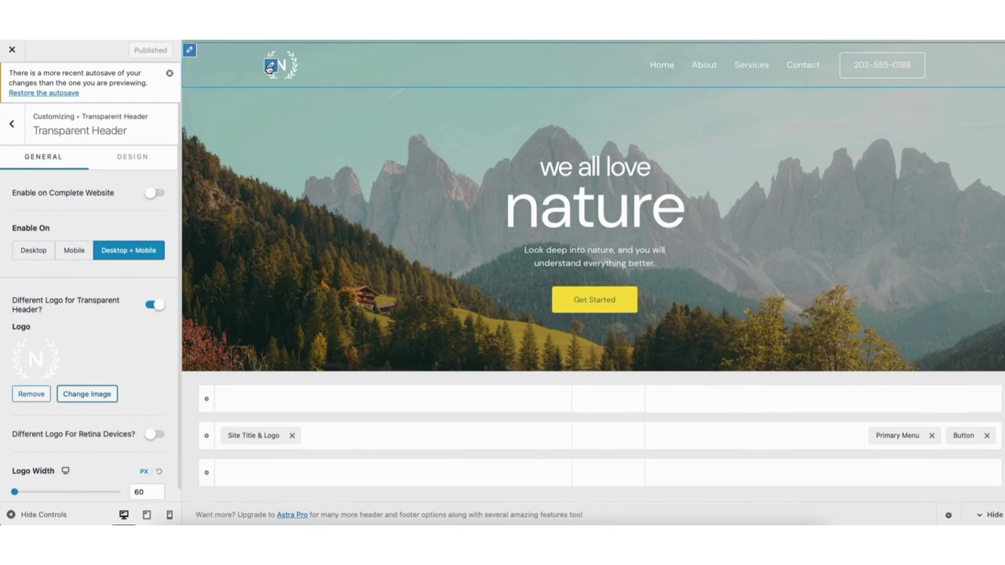
click(12, 122)
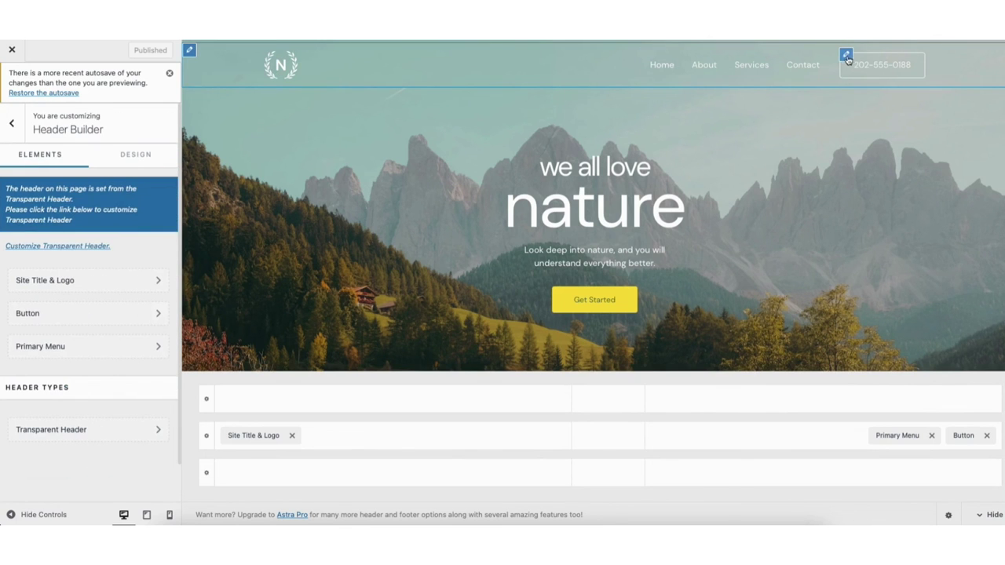
View the header button's text and link settings, followed by the primary menu's settings.
click(845, 55)
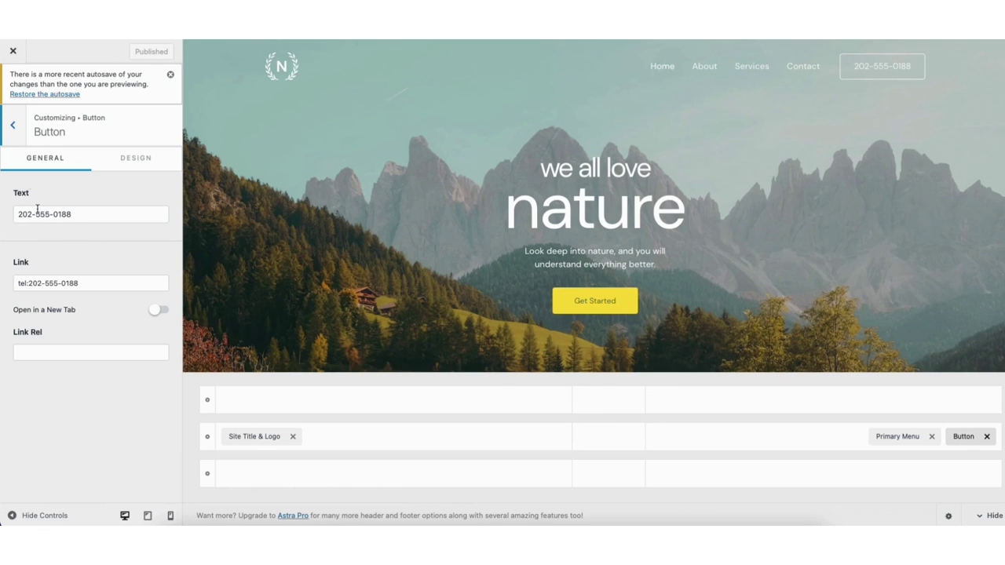
click(12, 125)
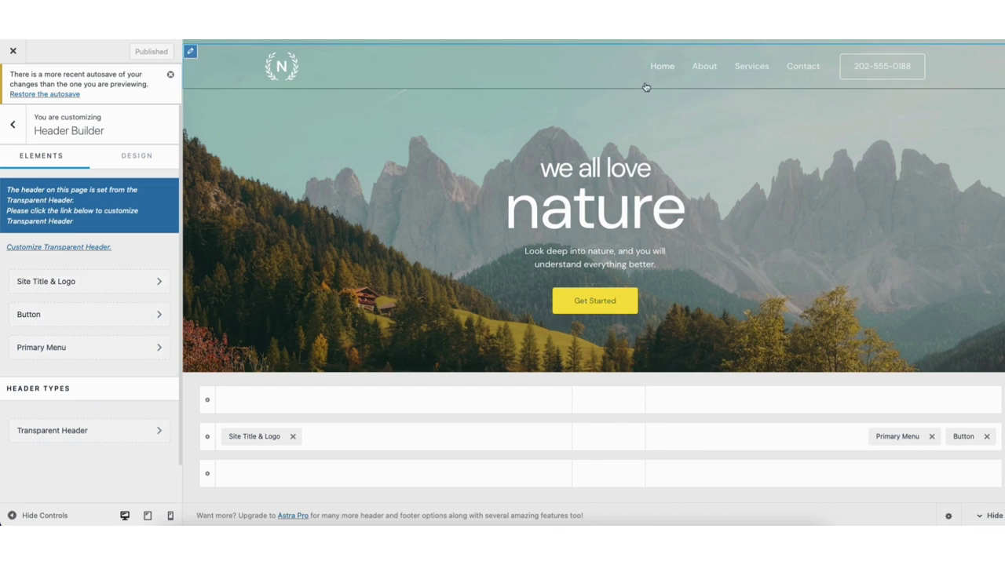
click(649, 56)
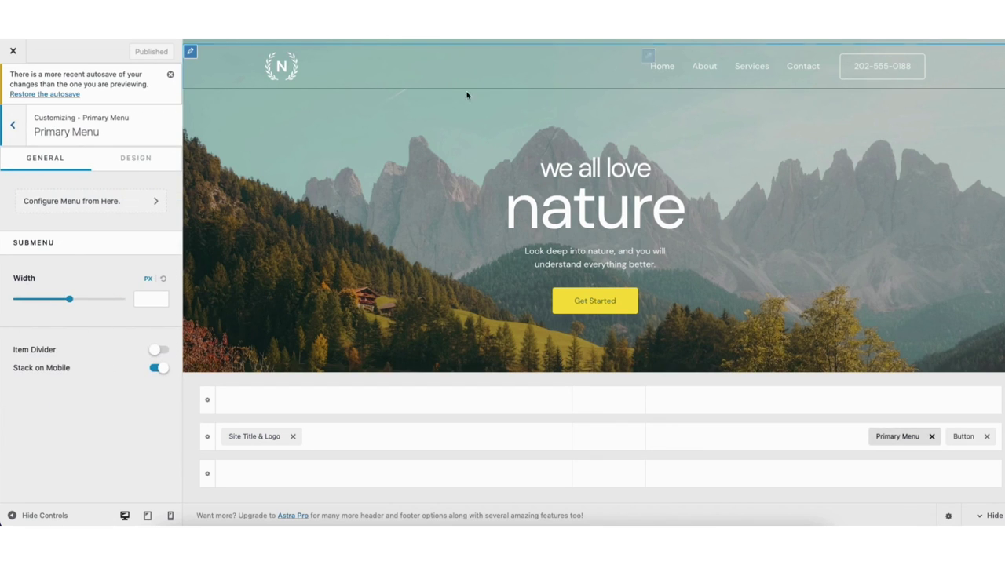
Go to the menu locations from the primary menu's settings and view the menus available for the Primary Menu location.
click(81, 202)
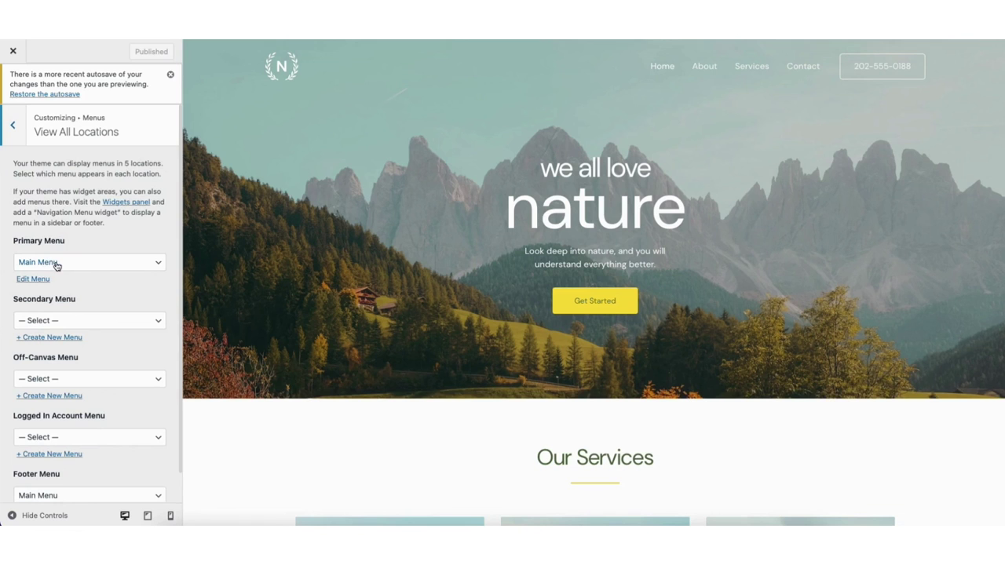
click(56, 266)
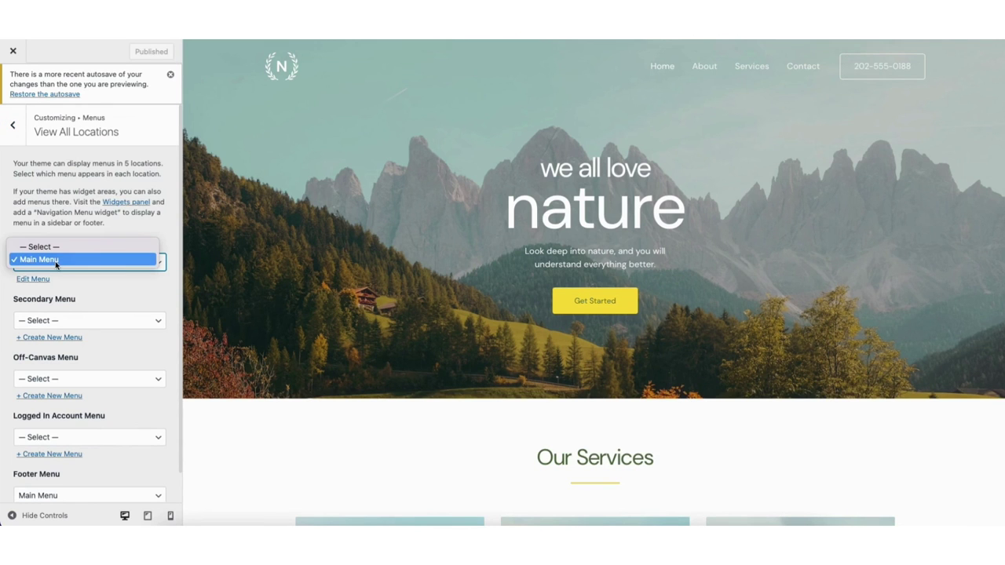
click(113, 226)
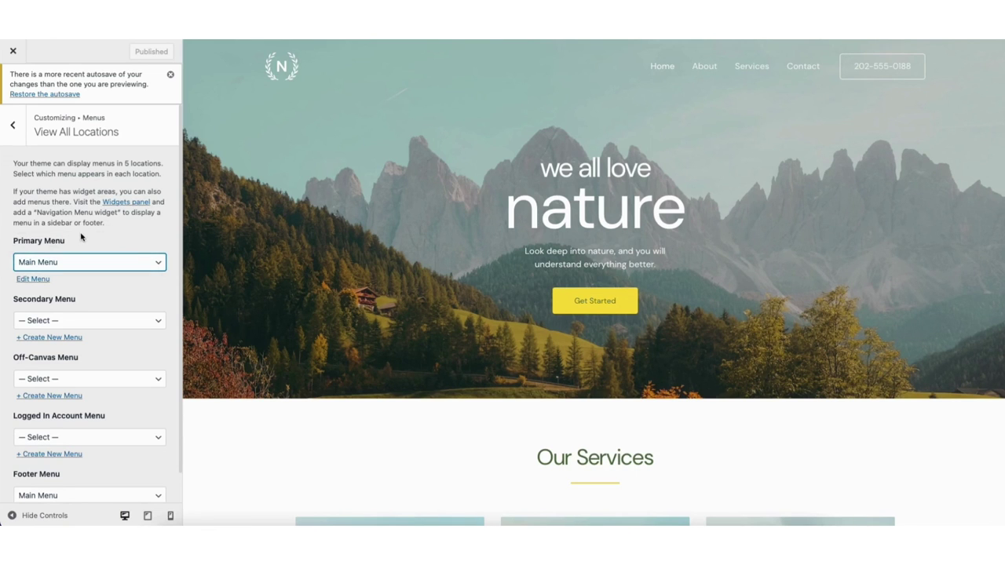
Open the Main Menu for editing and view the navigation label settings of its Home item.
click(33, 279)
mouse_move(32, 217)
mouse_down()
mouse_move(31, 236)
mouse_move(30, 214)
mouse_up()
click(156, 217)
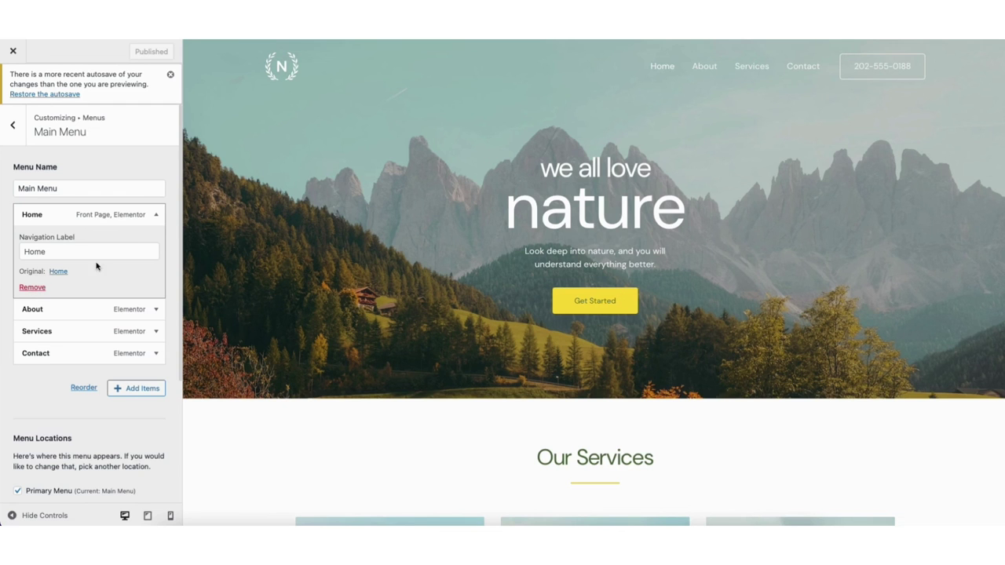
click(155, 216)
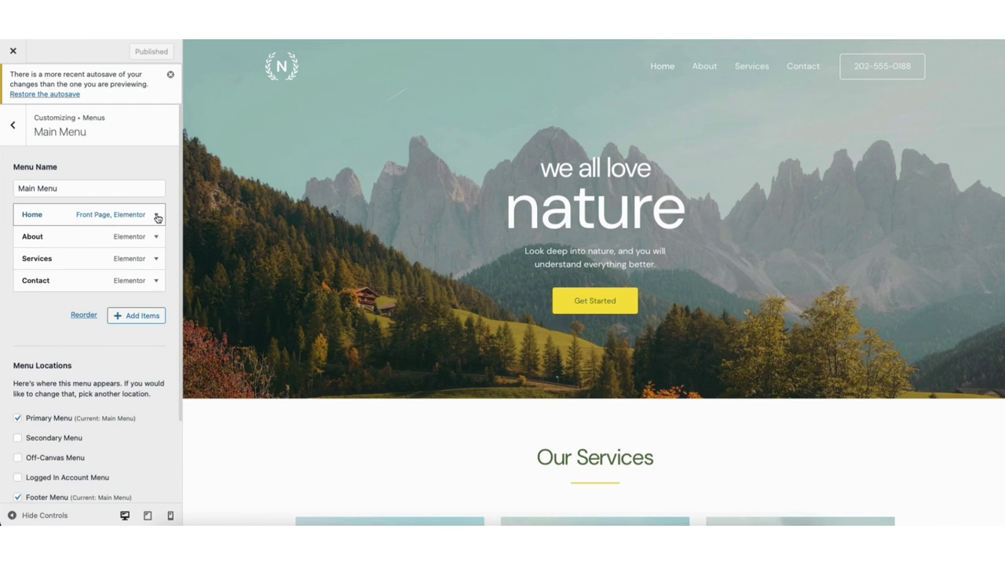
View the pages and other items that can be added to the Main Menu, and leave the menu's settings without adding any.
click(133, 316)
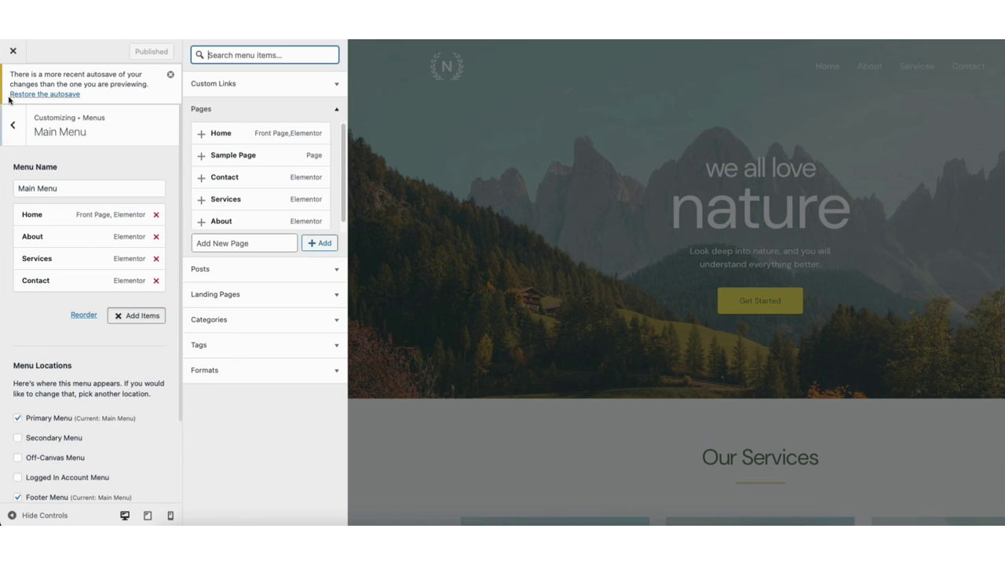
click(14, 126)
click(14, 128)
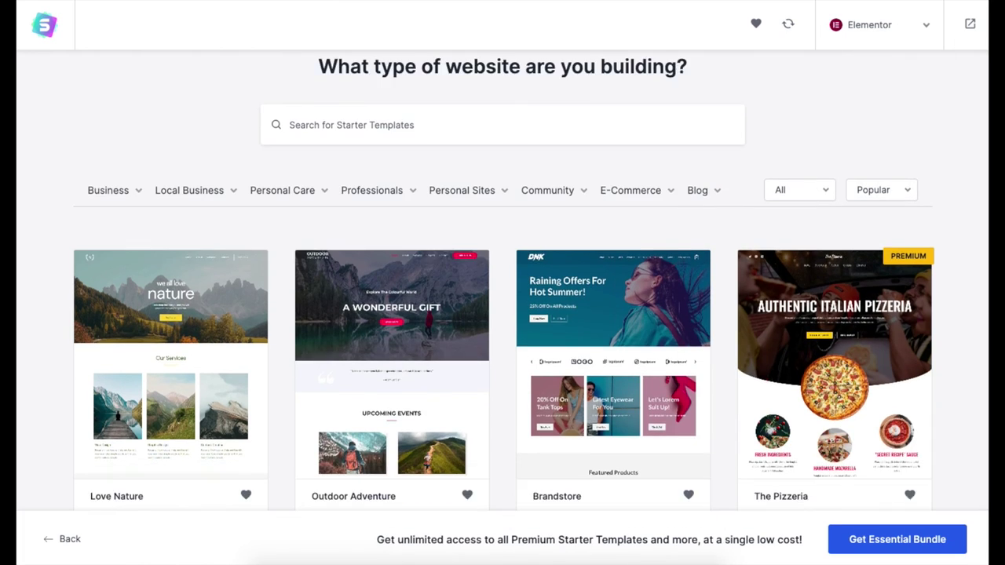
Browse the Elementor starter templates in the Starter Templates library.
scroll(503, 314, down, 5)
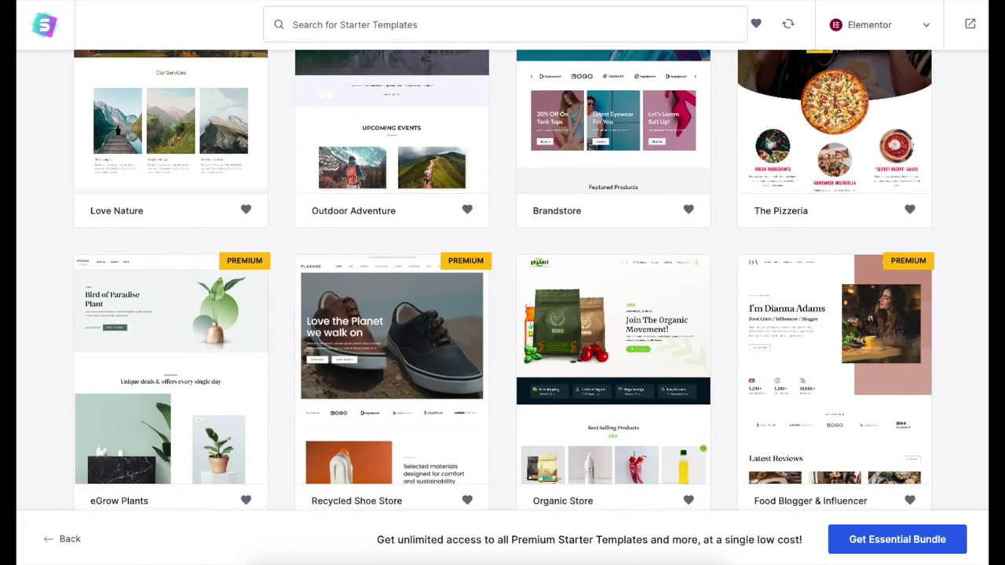
scroll(503, 283, down, 4)
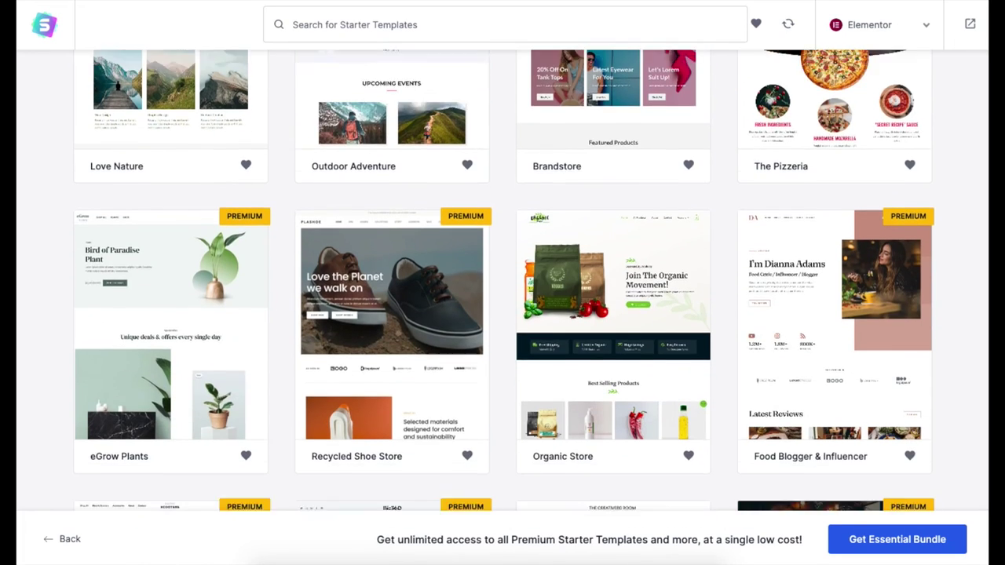
scroll(503, 314, down, 2)
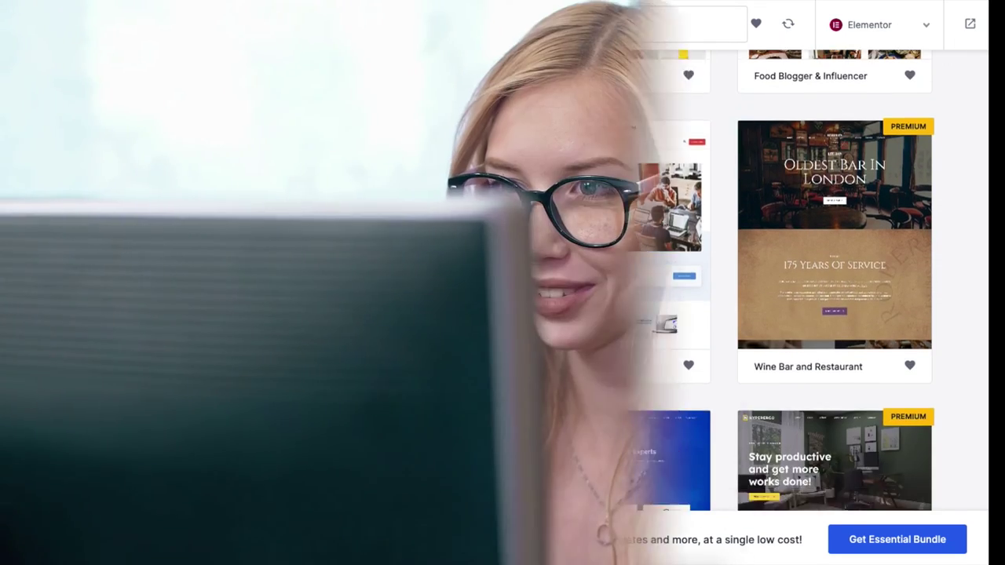